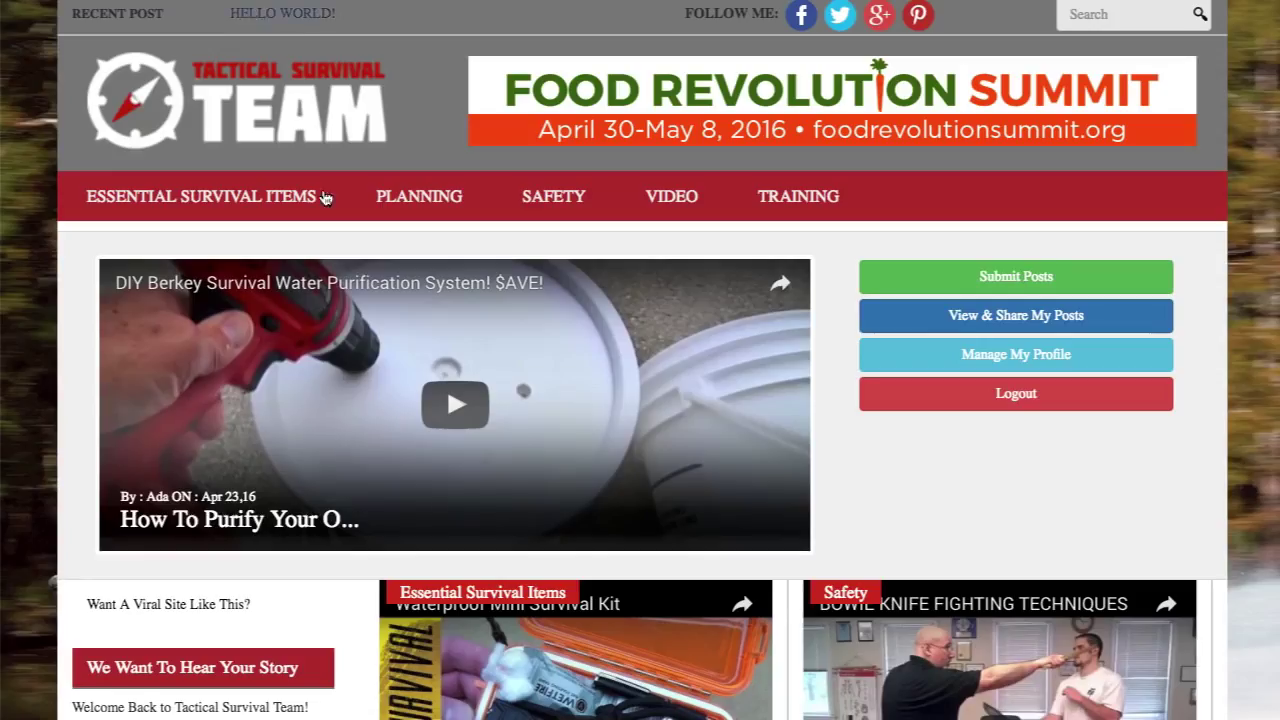
- Set the theme layout to the one with a right sidebar and save the changes
scroll(314, 434, down, 5)
scroll(243, 437, up, 4)
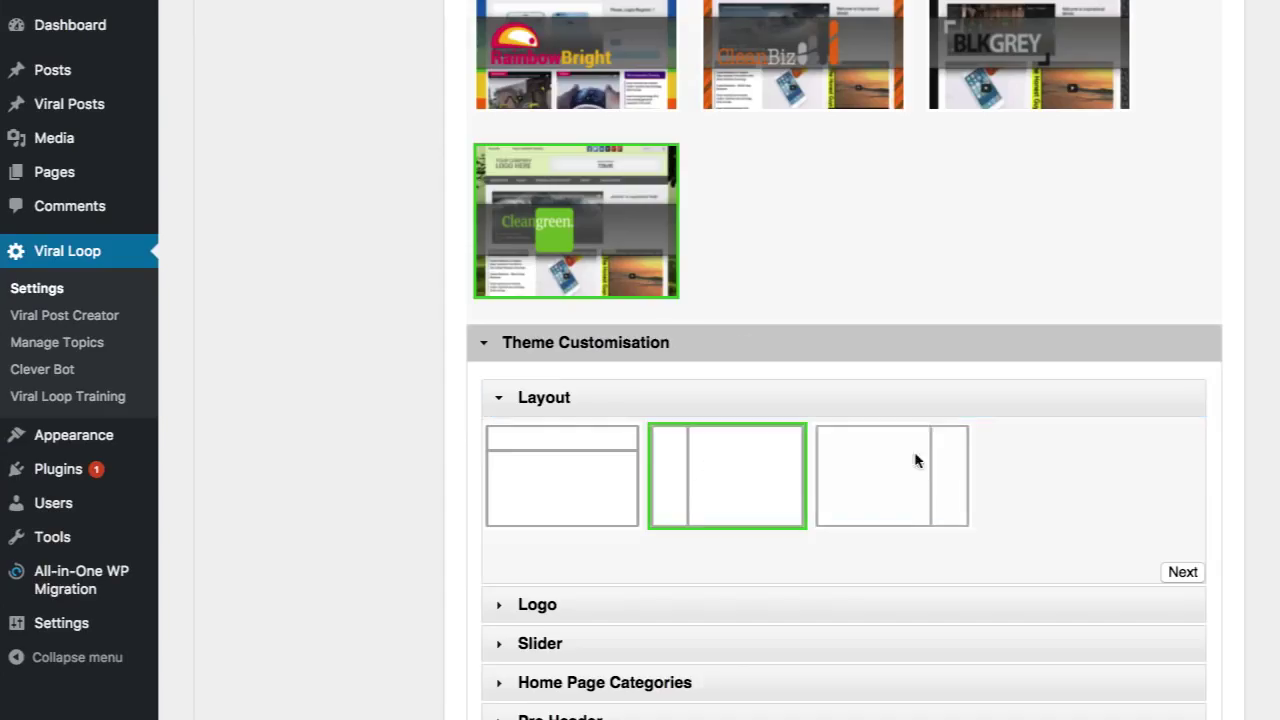
click(917, 457)
scroll(1007, 494, down, 3)
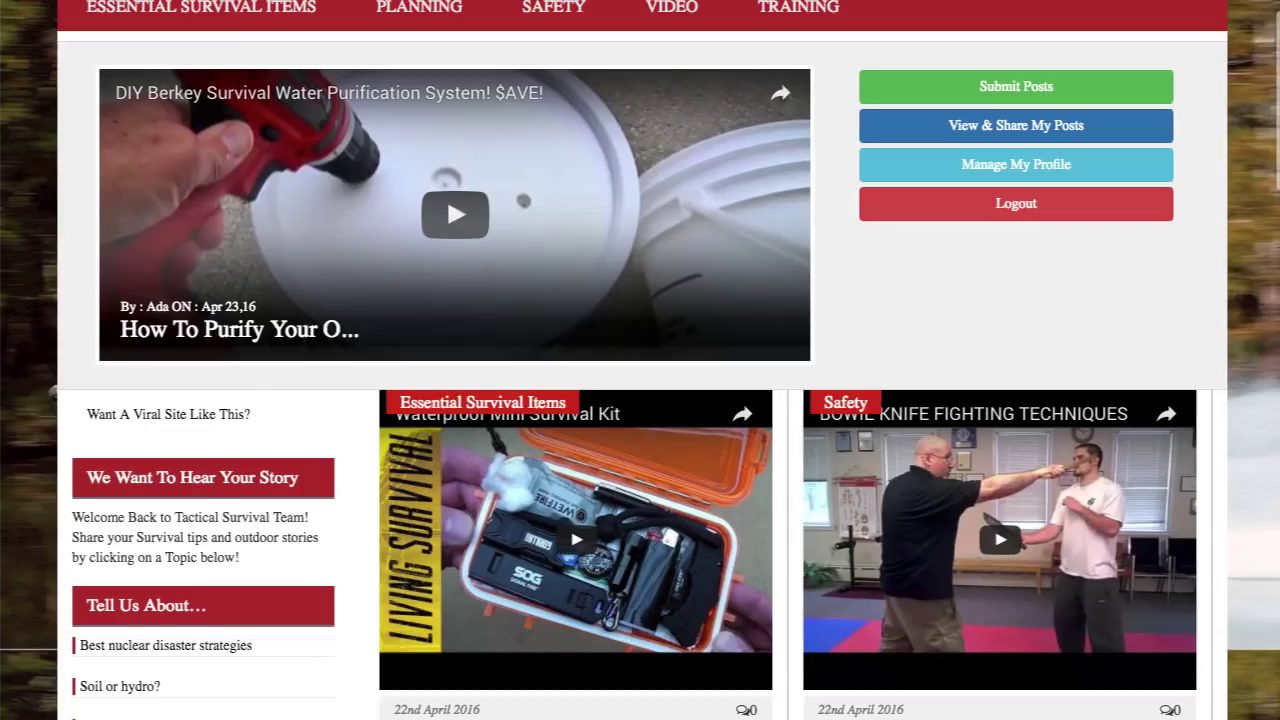
- Reload the site's home page and check how the sidebar layout is arranged
mouse_move(730, 206)
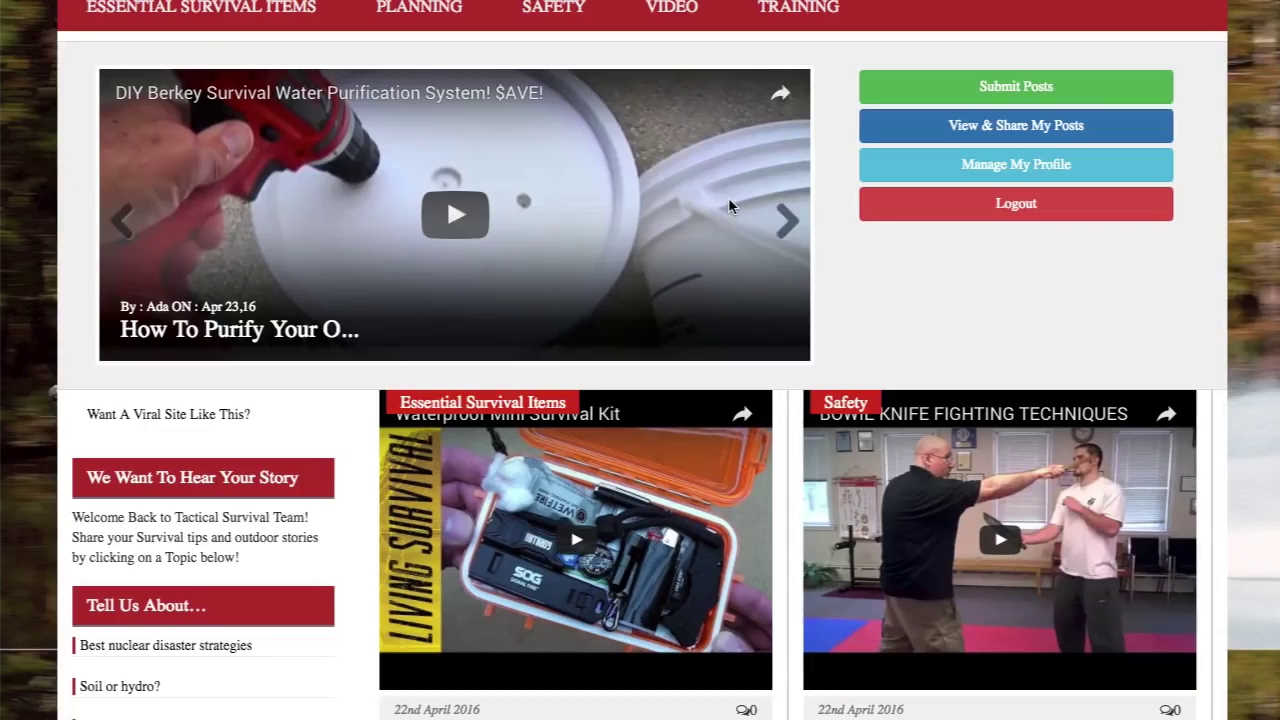
key(F5)
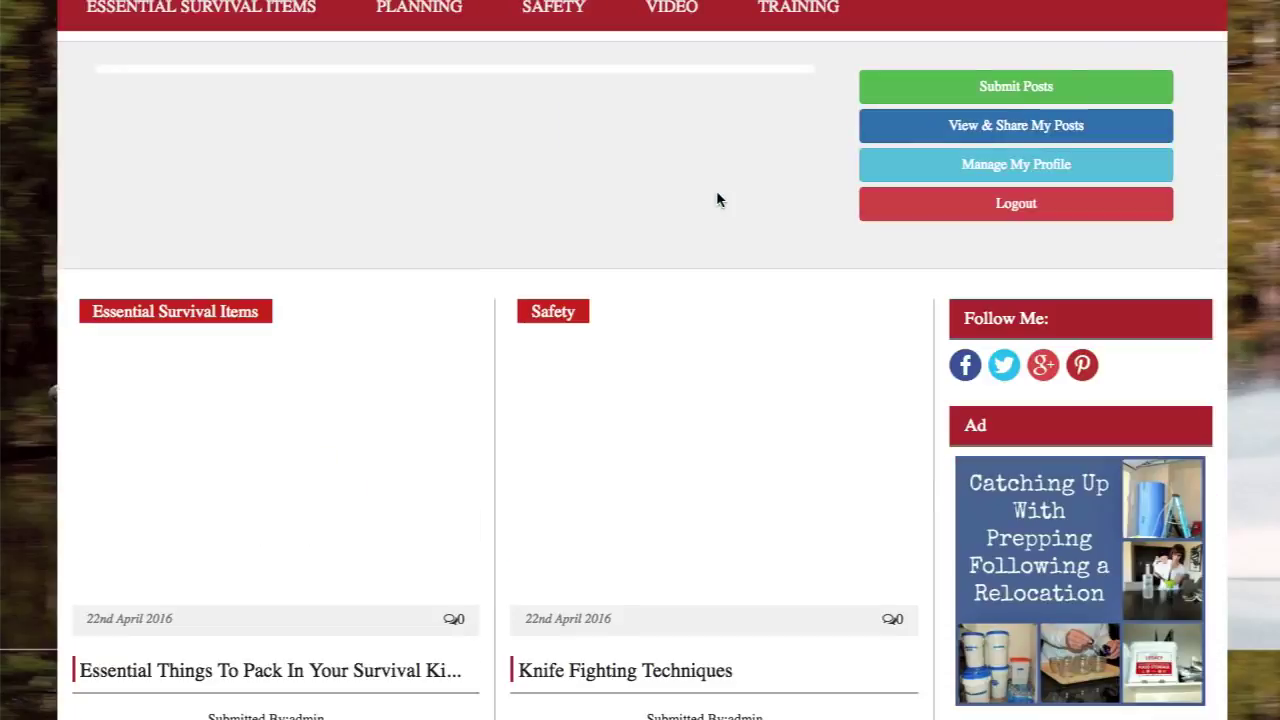
scroll(1055, 515, down, 7)
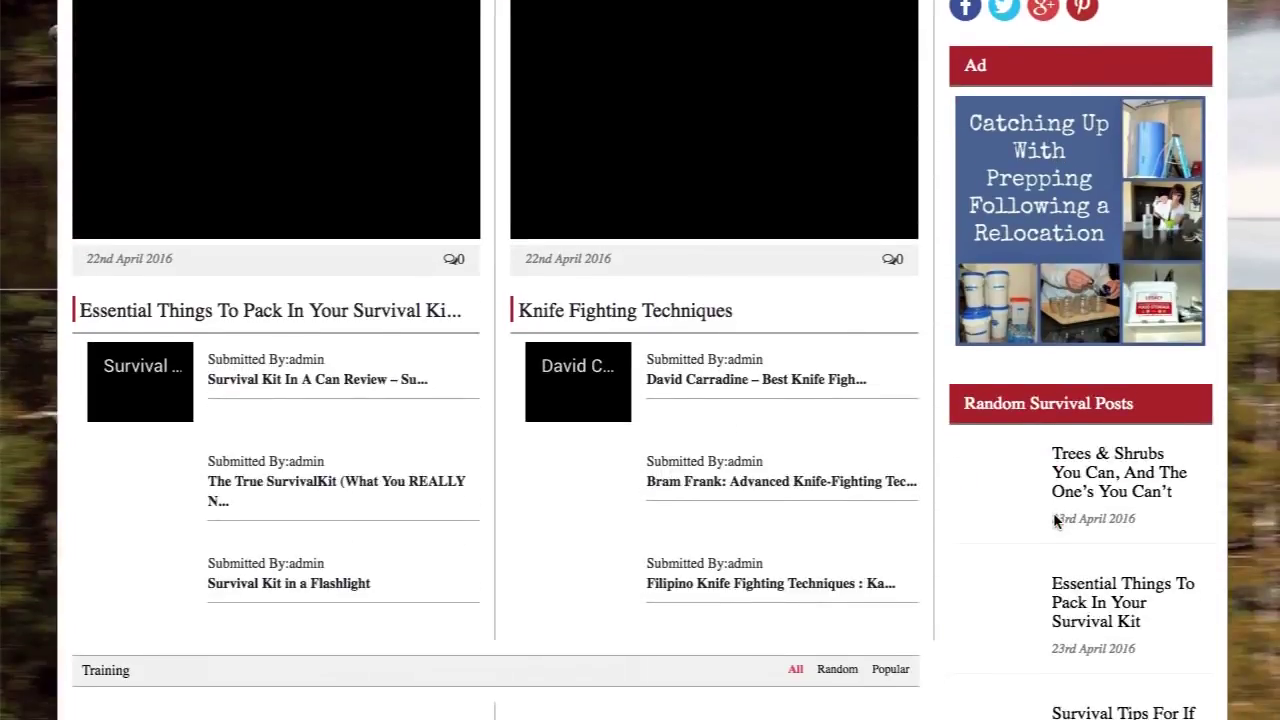
scroll(1053, 512, up, 7)
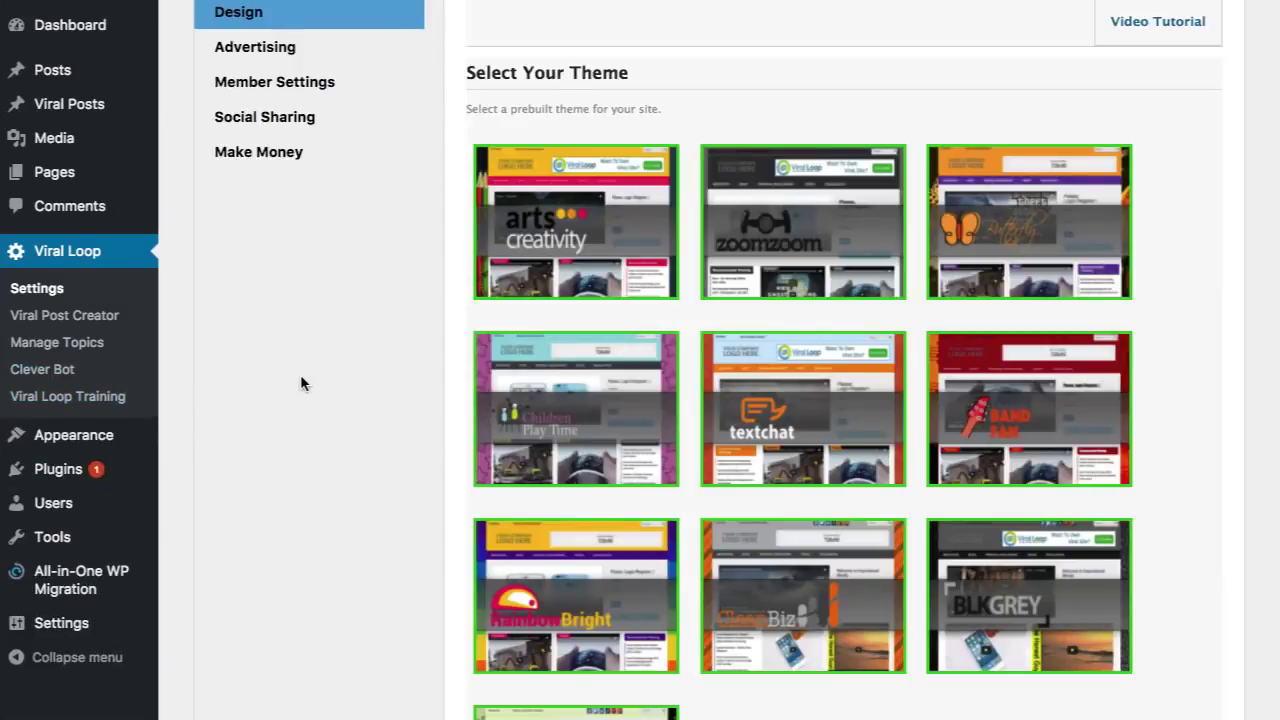
- Open the Manage Topics page and the Appearance Widgets page in new browser tabs
scroll(777, 372, down, 3)
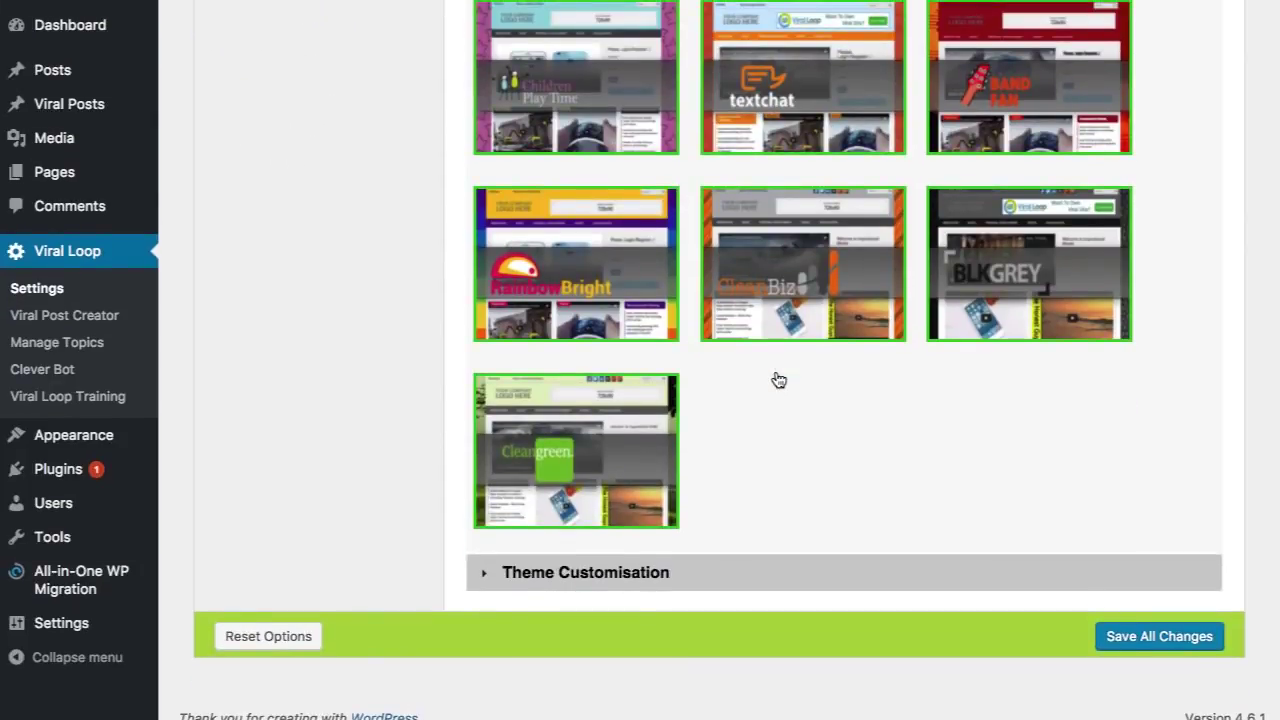
right_click(56, 342)
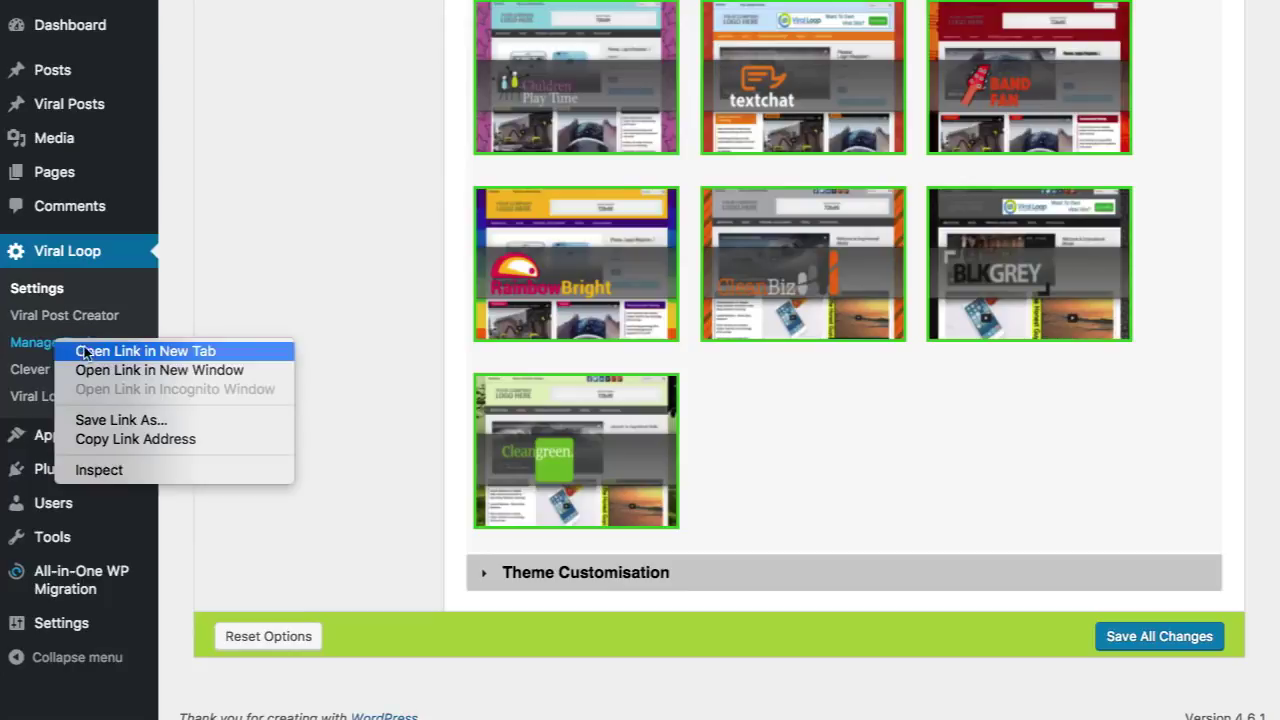
click(86, 351)
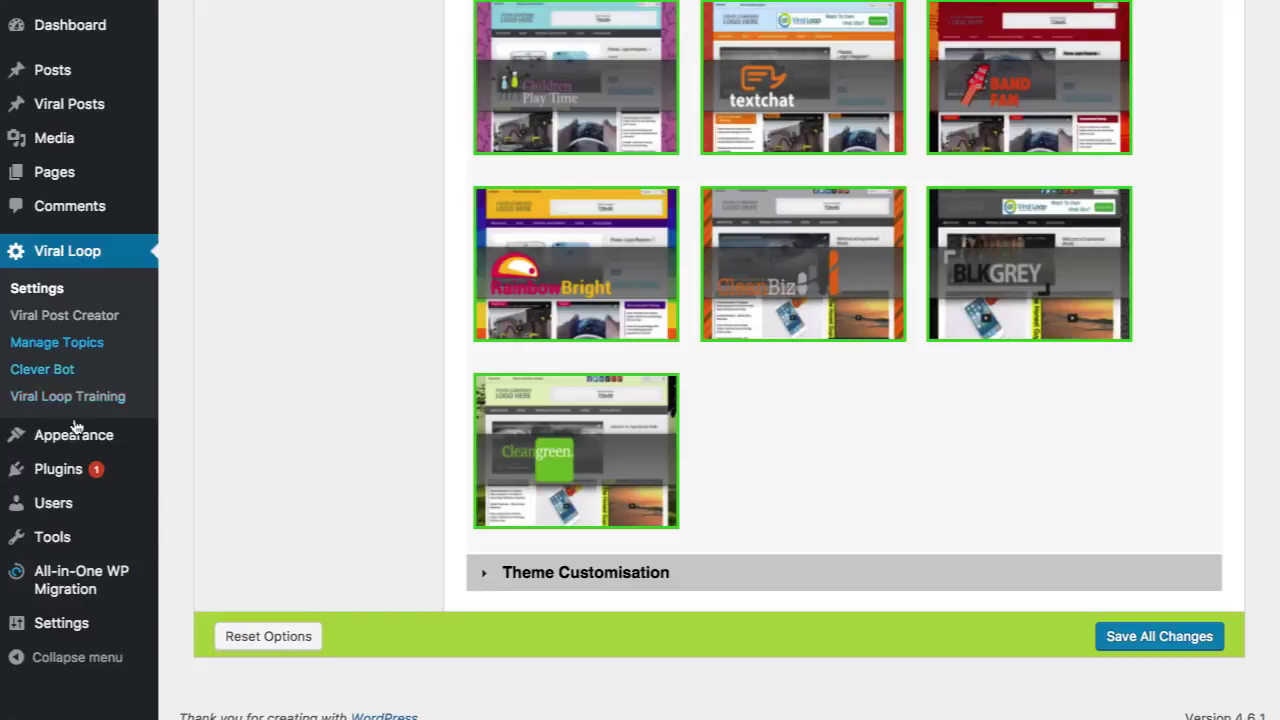
mouse_move(108, 447)
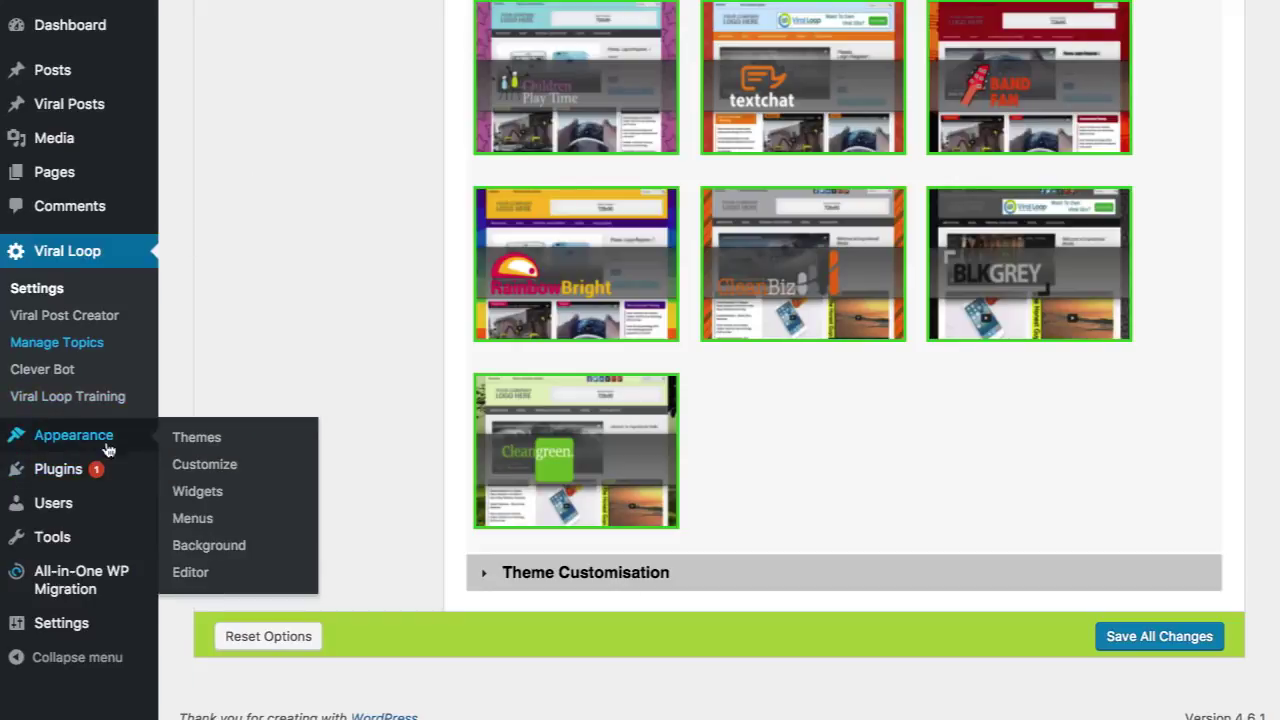
right_click(190, 497)
click(246, 494)
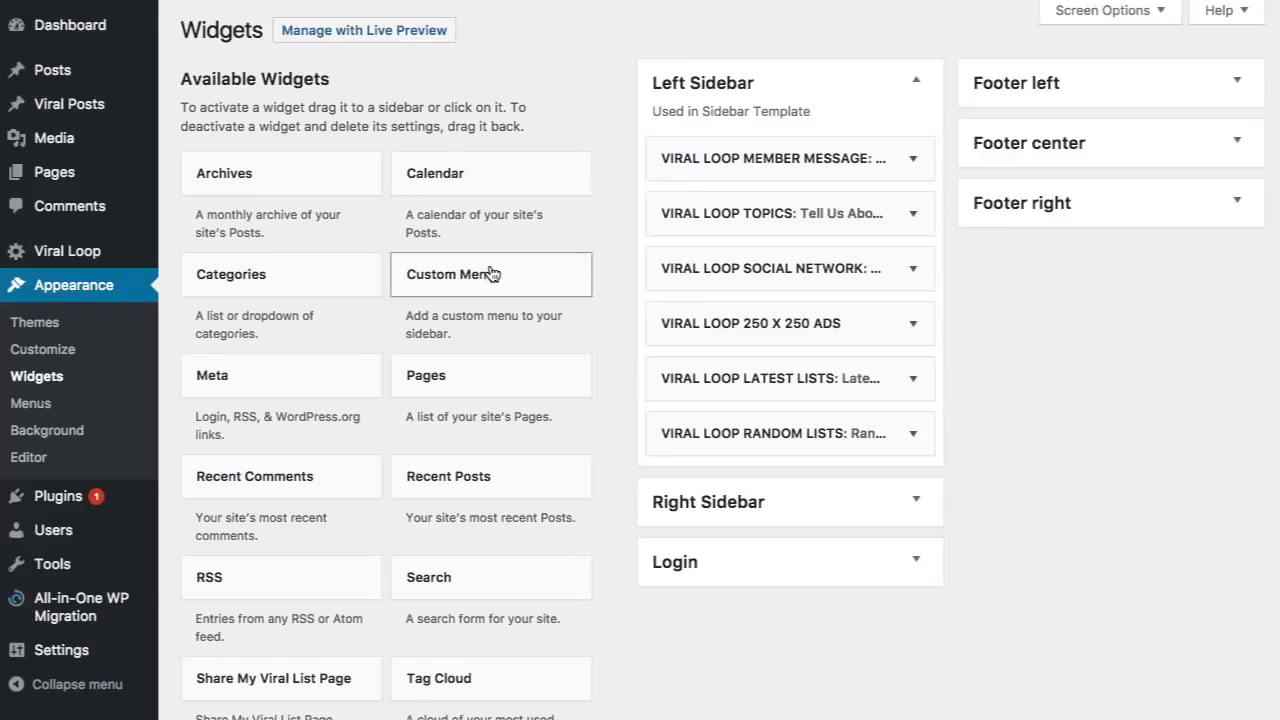
- Expand the Right Sidebar and Login widget areas to see their widgets, and briefly check the Footer left area
click(793, 518)
scroll(1051, 434, down, 4)
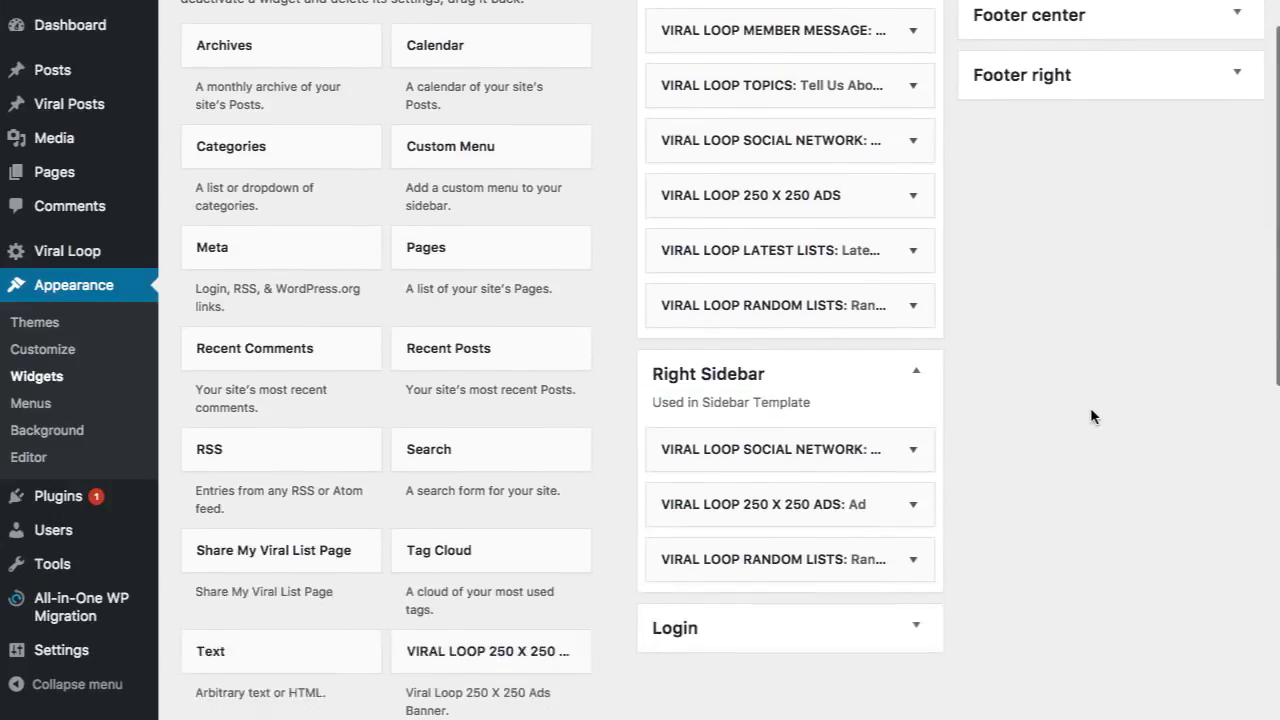
click(900, 563)
scroll(1050, 477, up, 4)
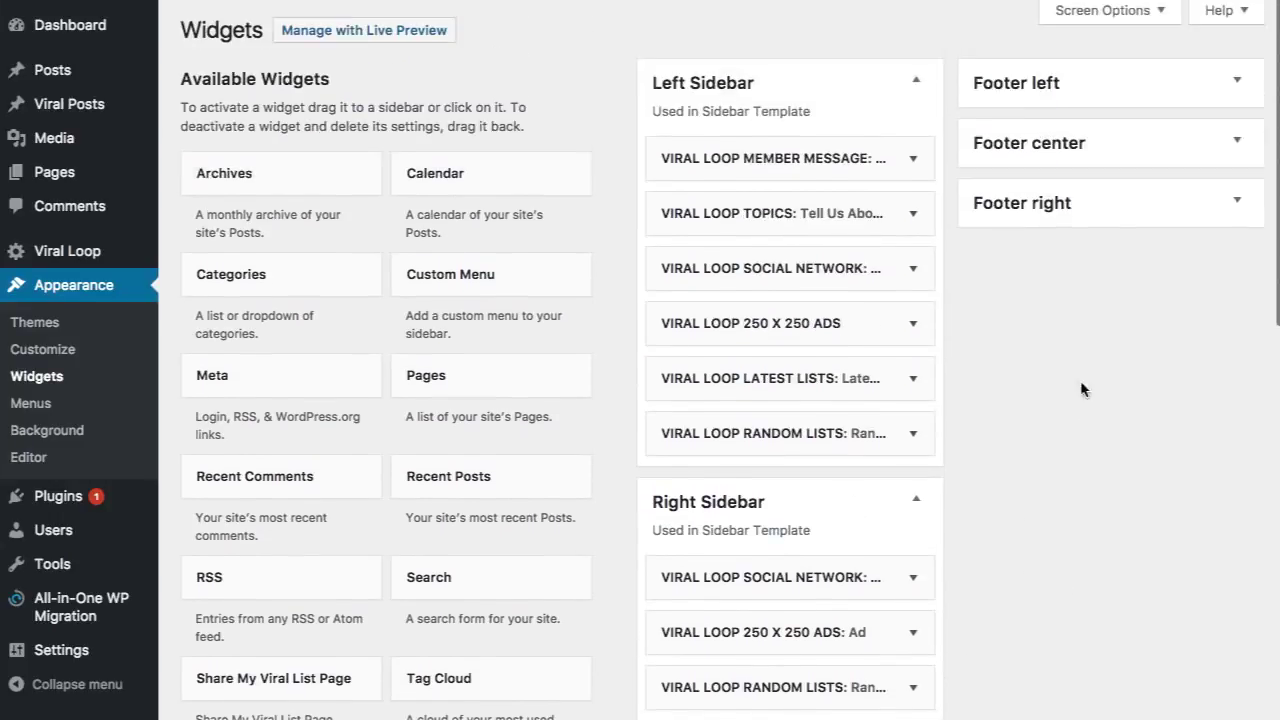
click(1072, 88)
click(1073, 88)
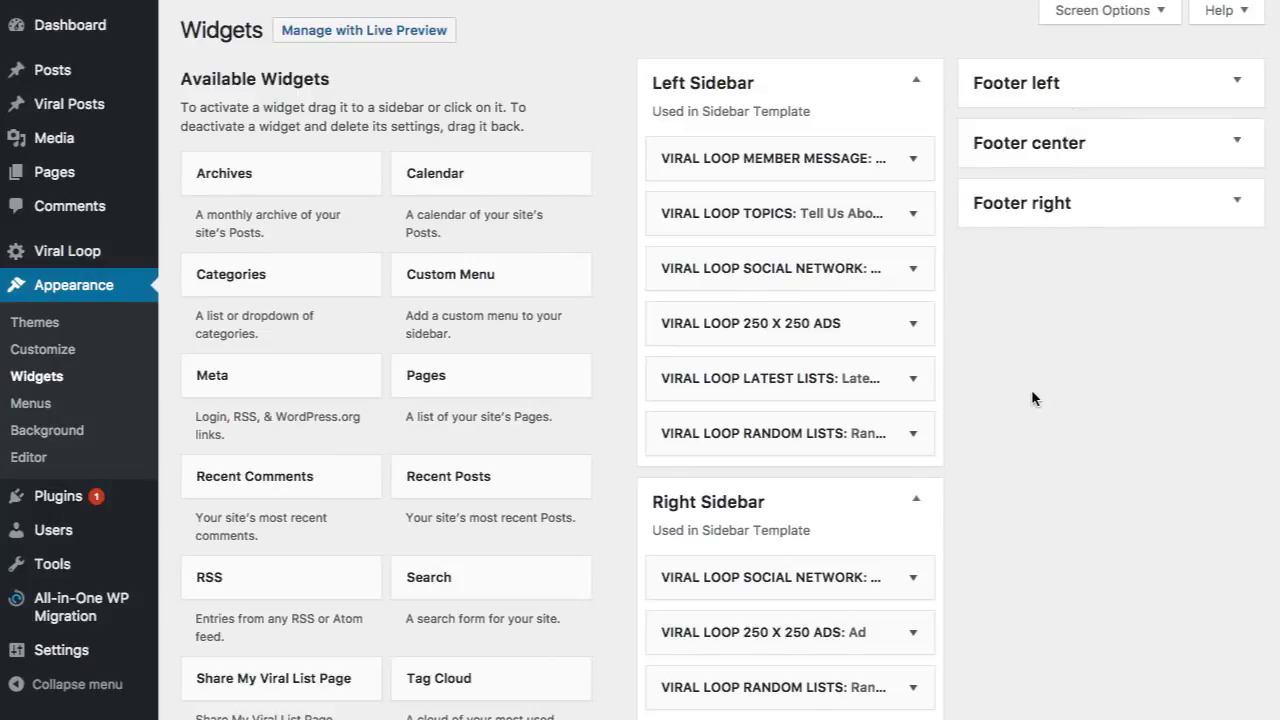
- Review the available Viral Loop widgets on the Widgets page
scroll(426, 443, down, 7)
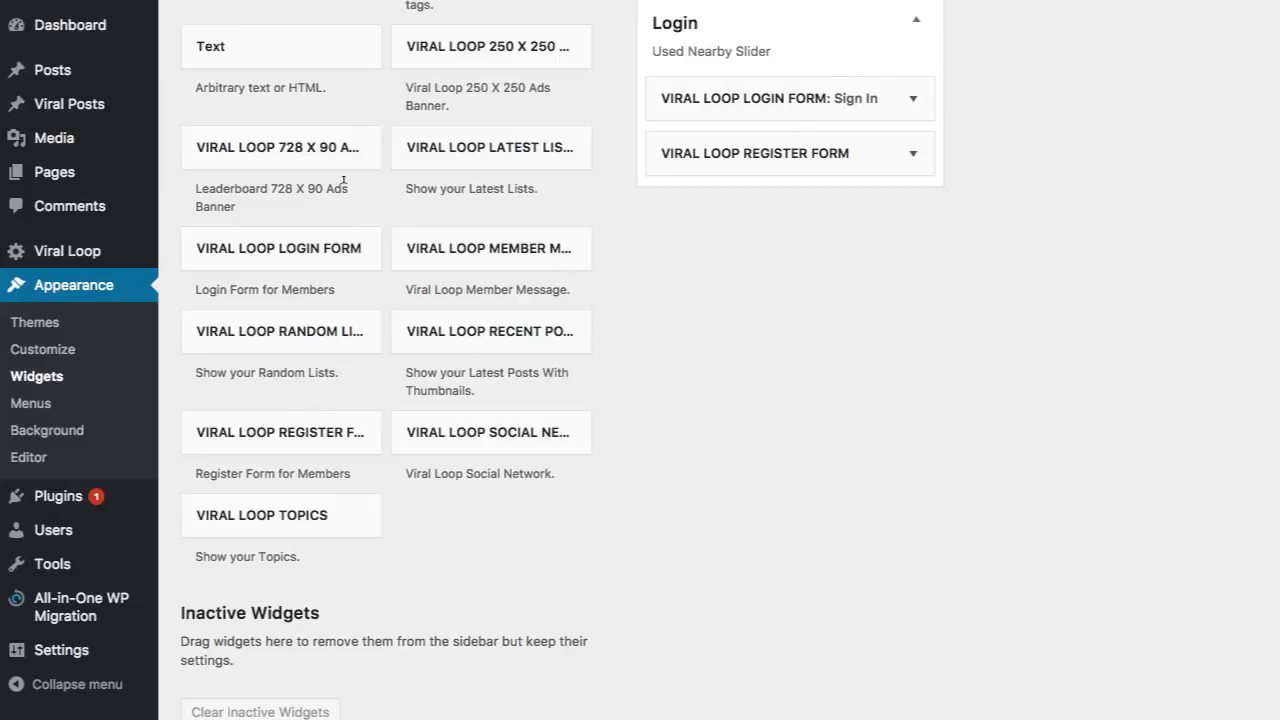
scroll(623, 337, up, 7)
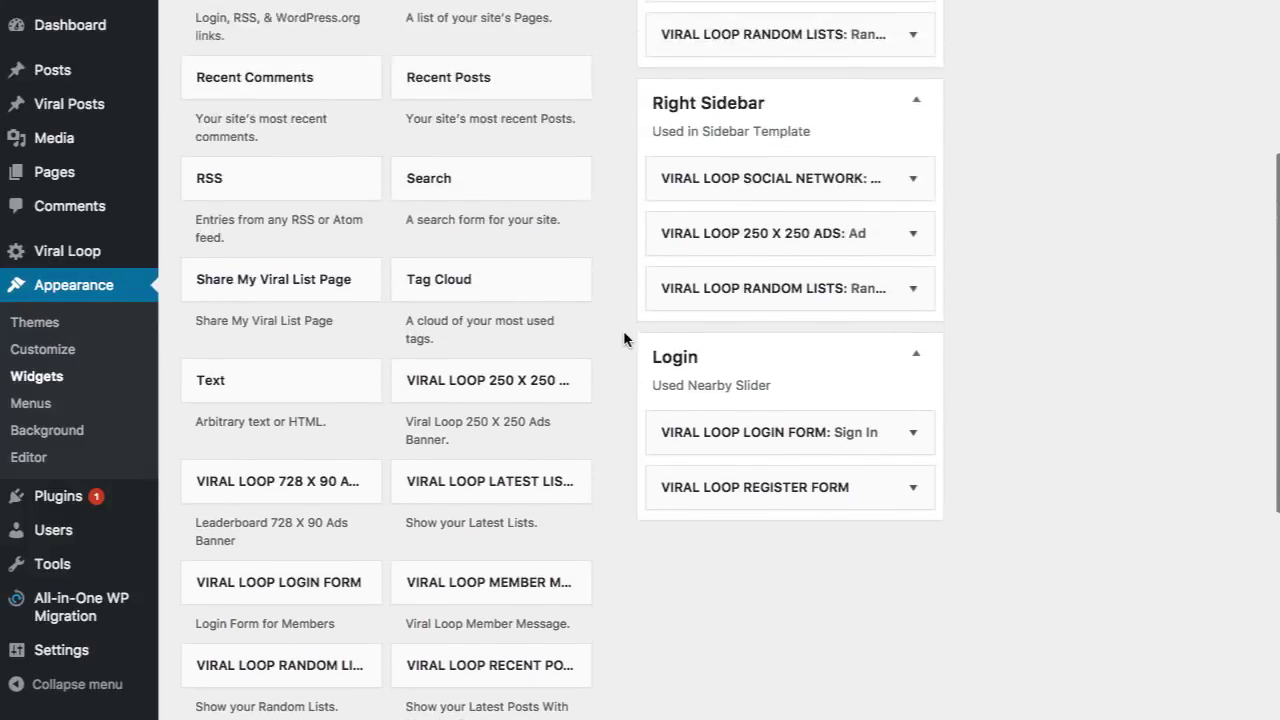
scroll(623, 338, up, 1)
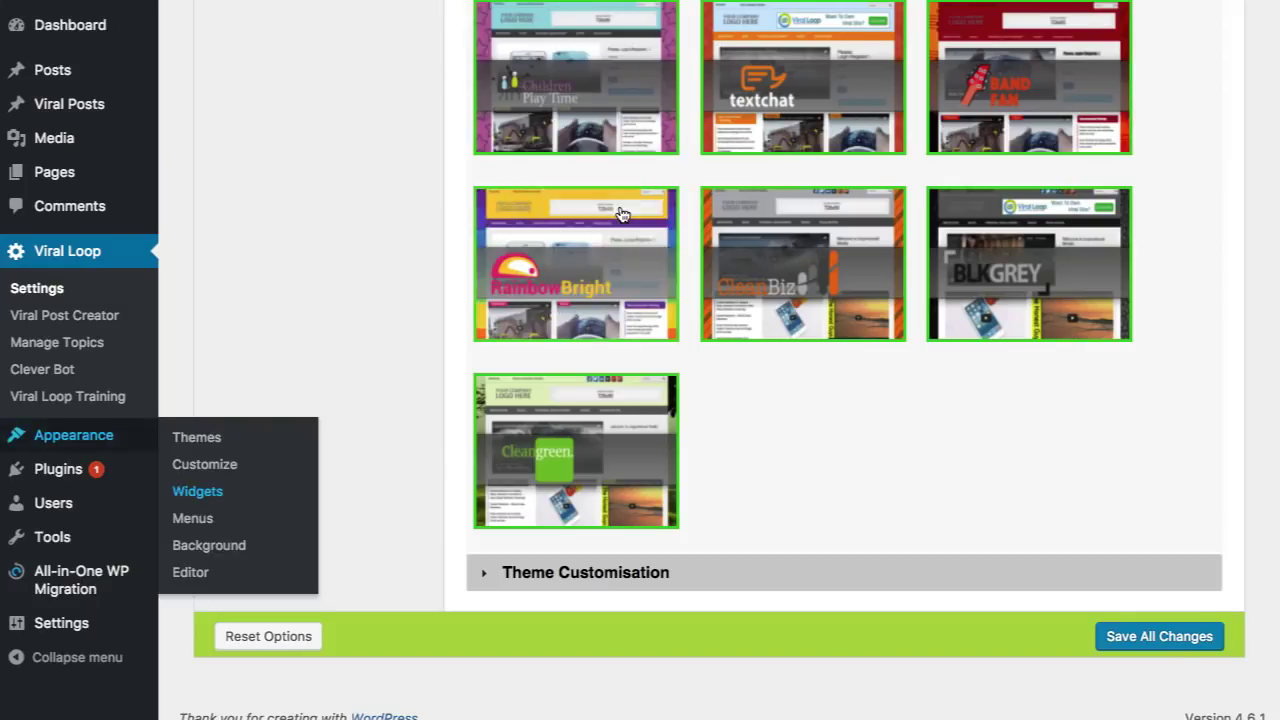
- Return to the Viral Loop settings, expand Theme Customisation and review the Logo upload options
click(686, 575)
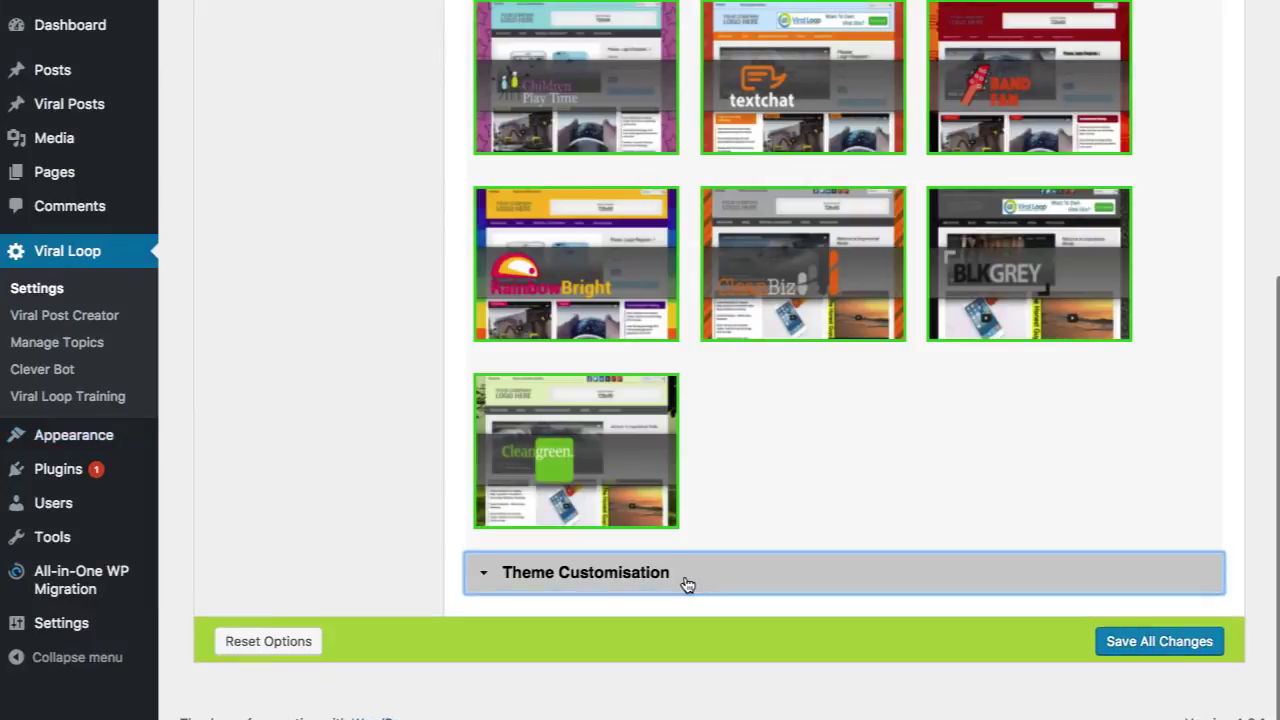
scroll(849, 449, down, 4)
click(570, 287)
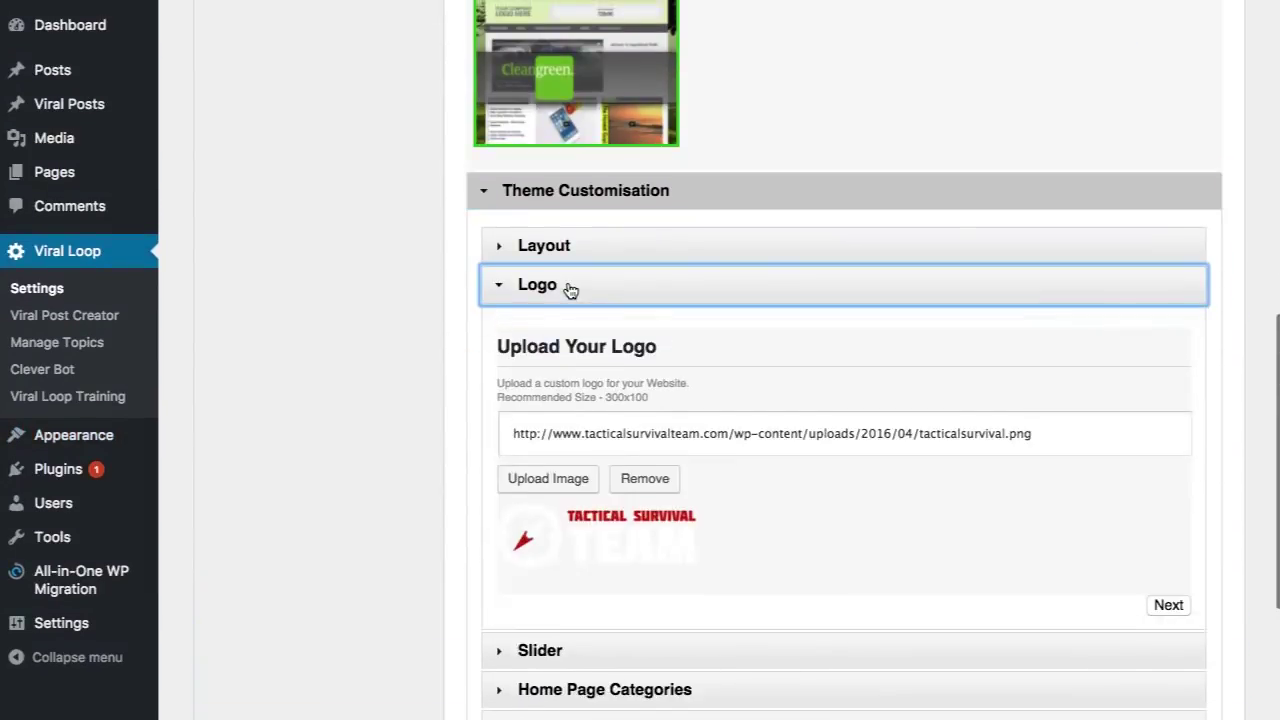
click(584, 289)
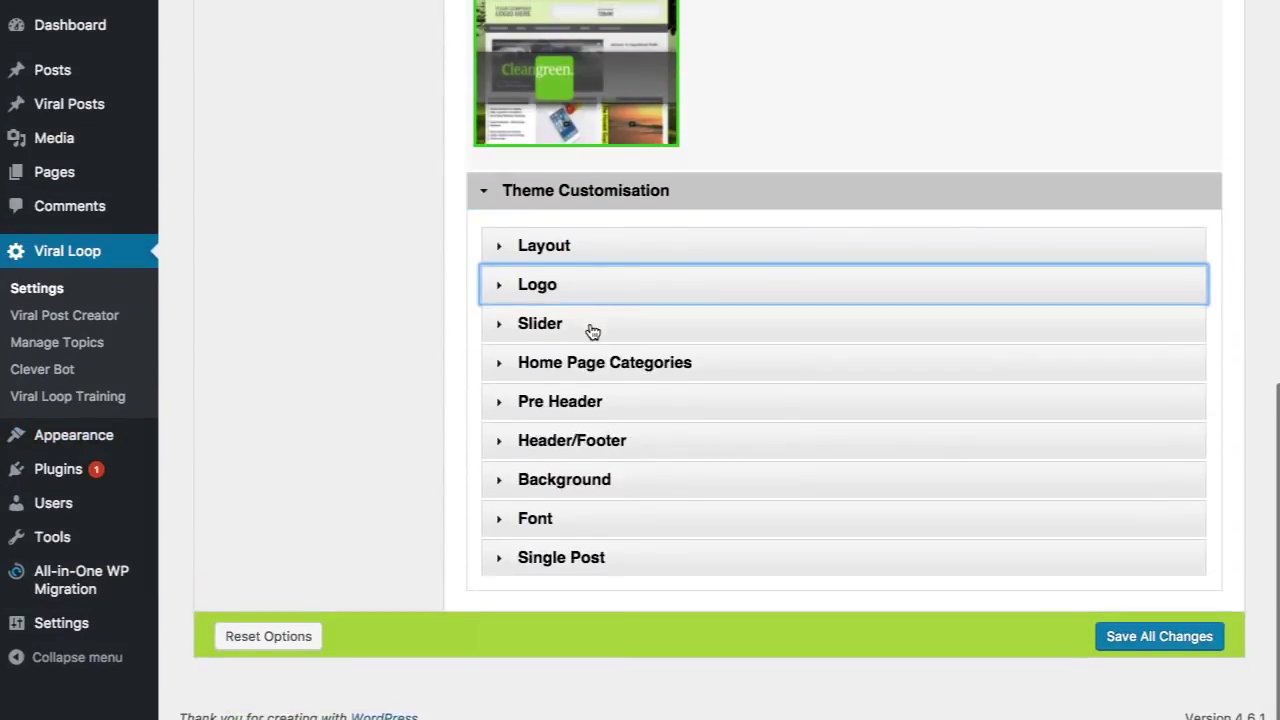
- Review the Slider display and category settings, and advance the slider on the site's home page for comparison
click(592, 328)
click(601, 328)
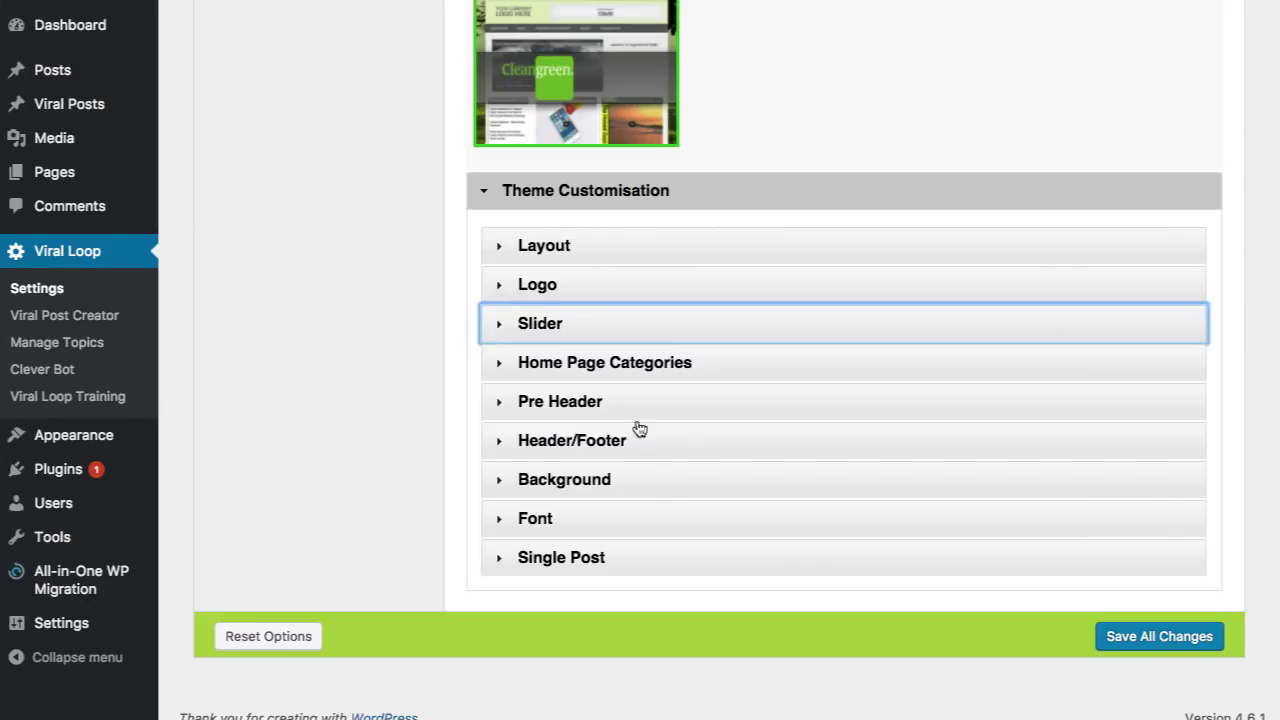
click(632, 366)
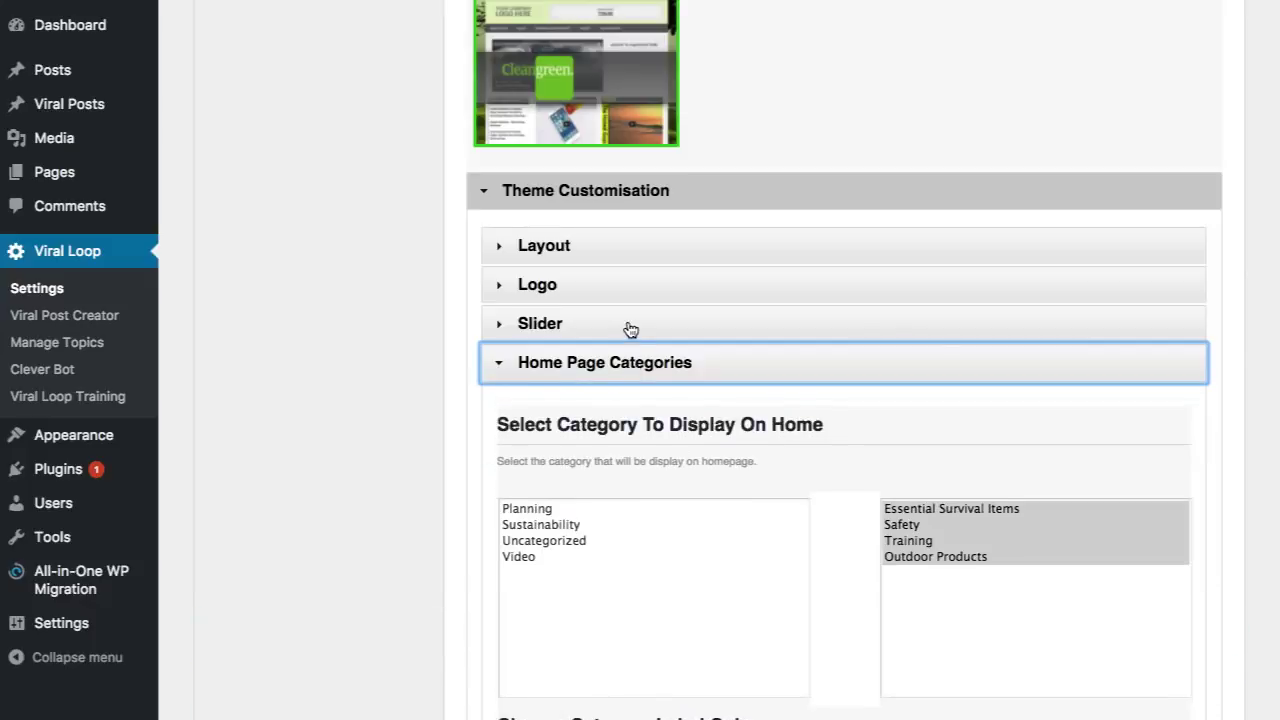
click(626, 328)
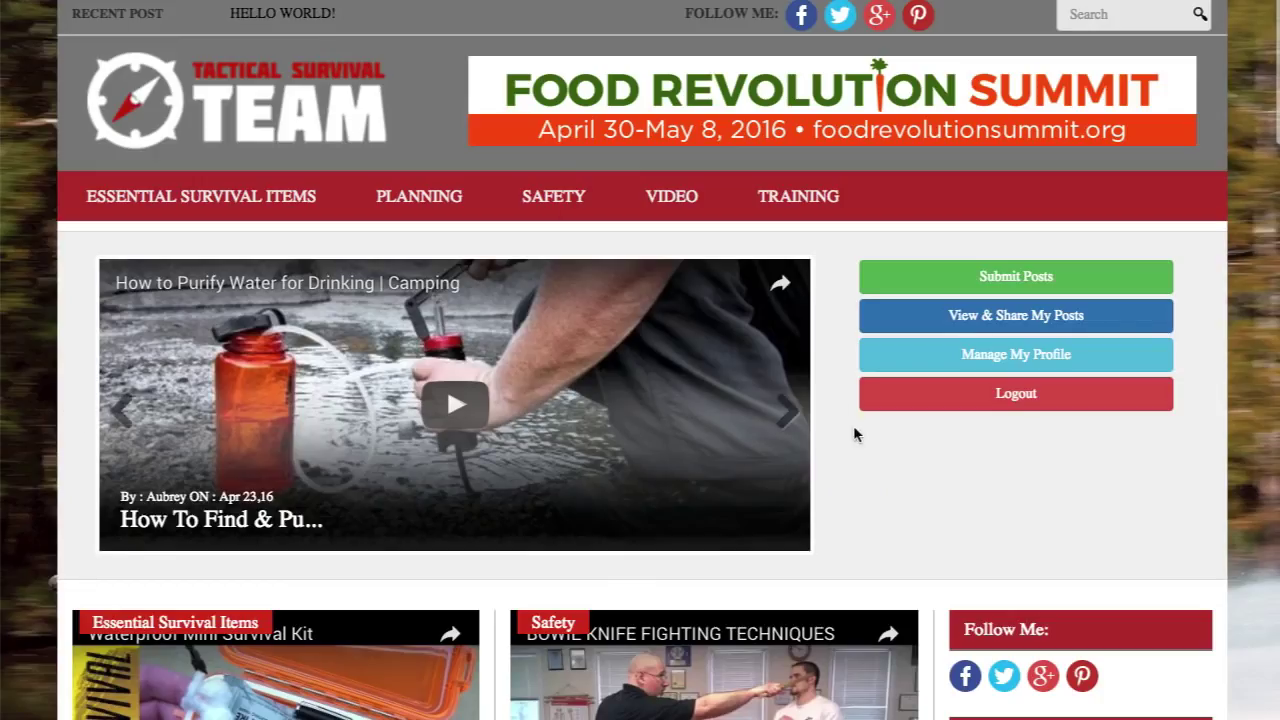
click(790, 410)
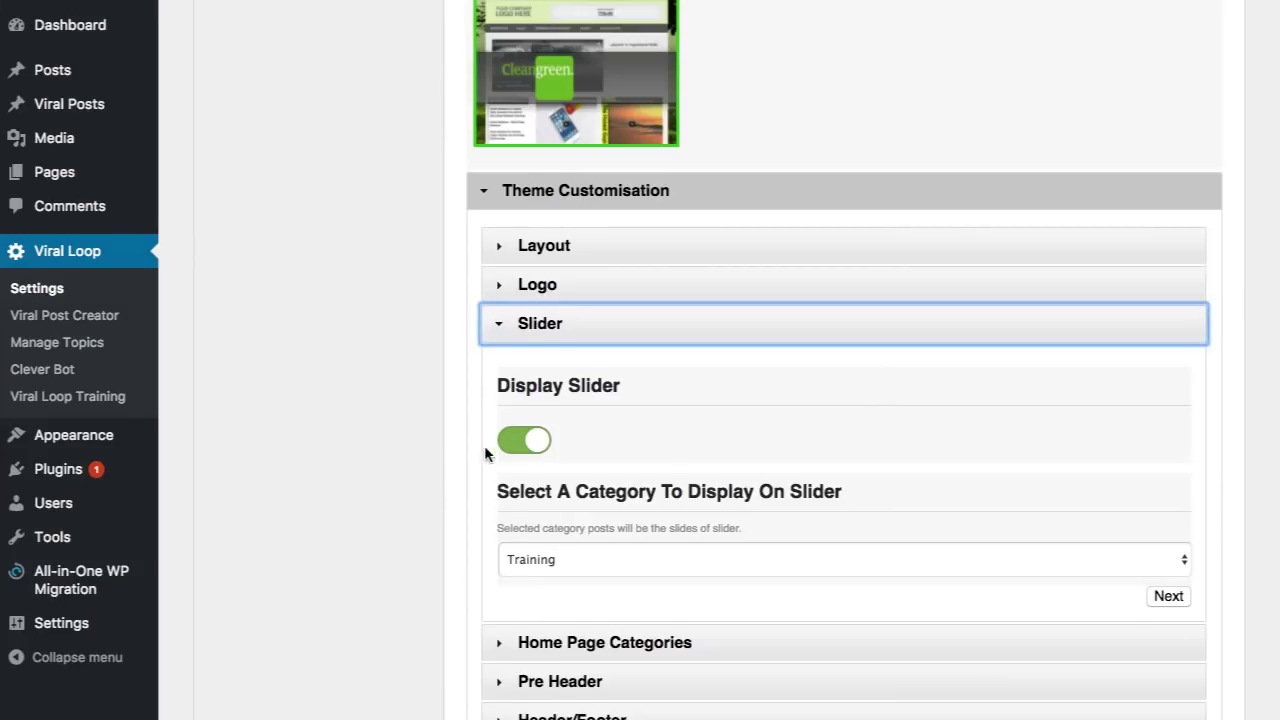
scroll(485, 454, down, 3)
click(563, 186)
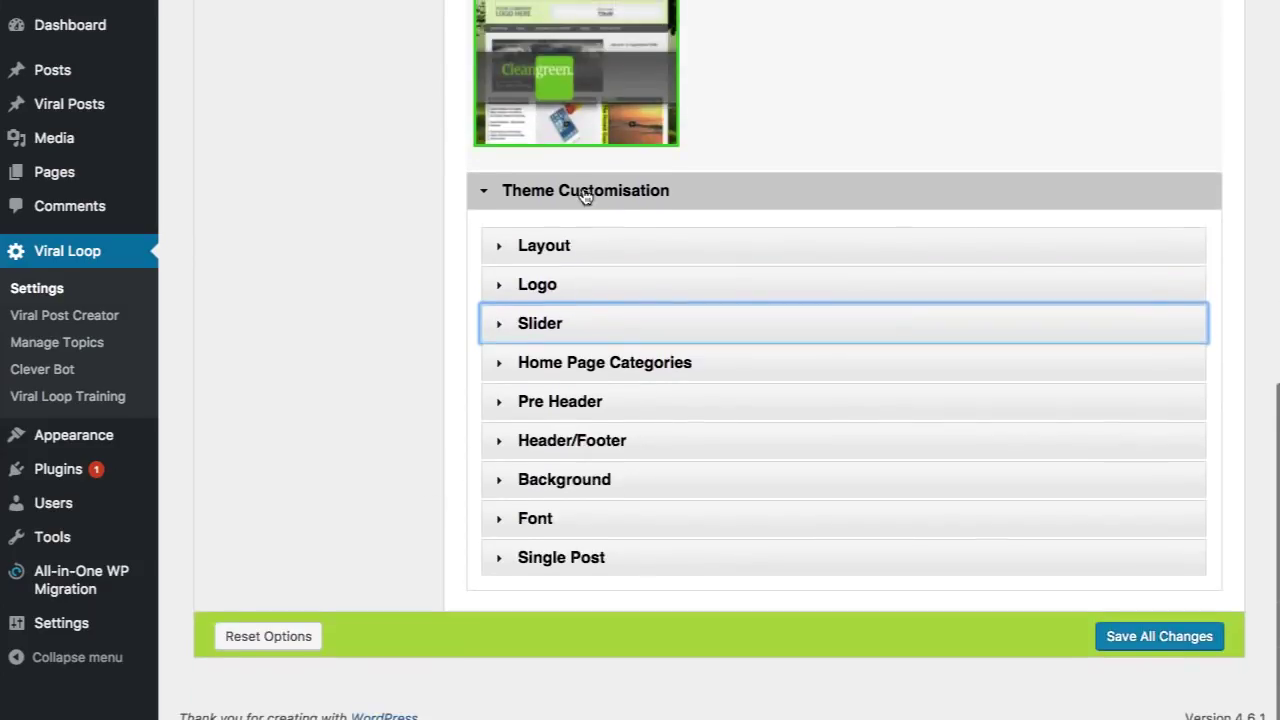
- Review the Home Page Categories selection and colour options, comparing them with the category blocks on the site's home page
click(625, 367)
scroll(371, 409, down, 2)
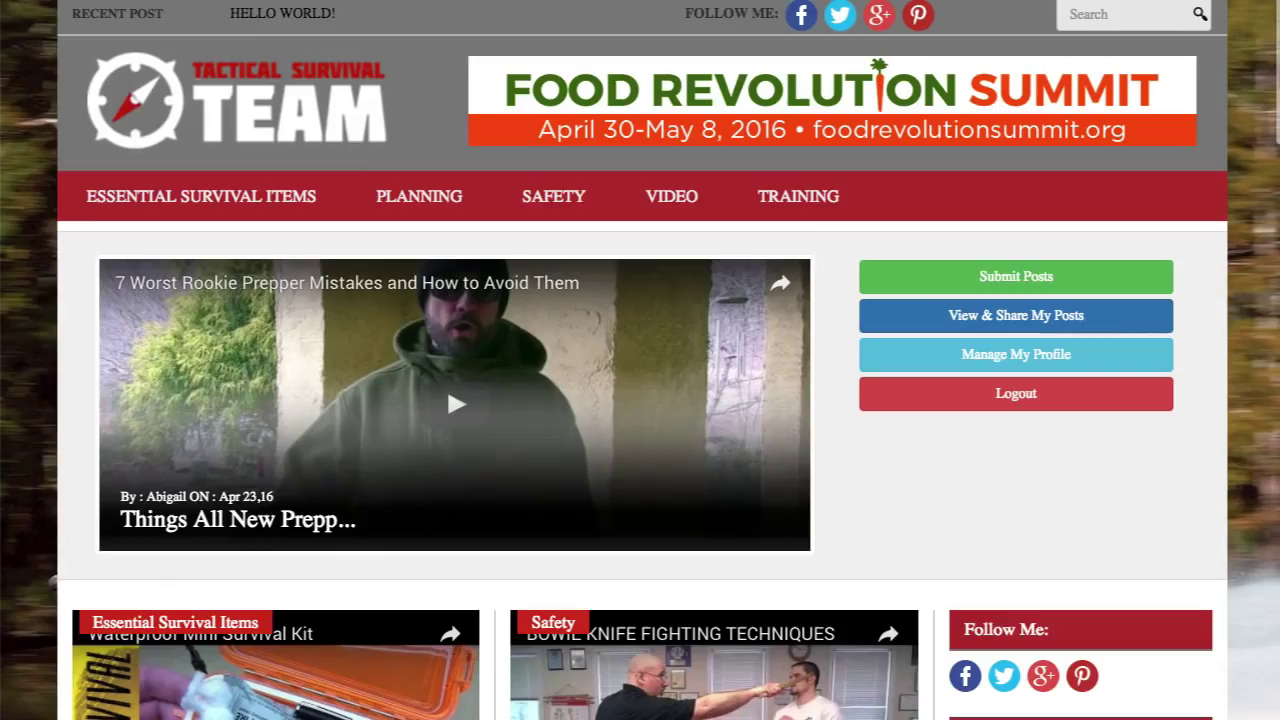
scroll(600, 432, down, 5)
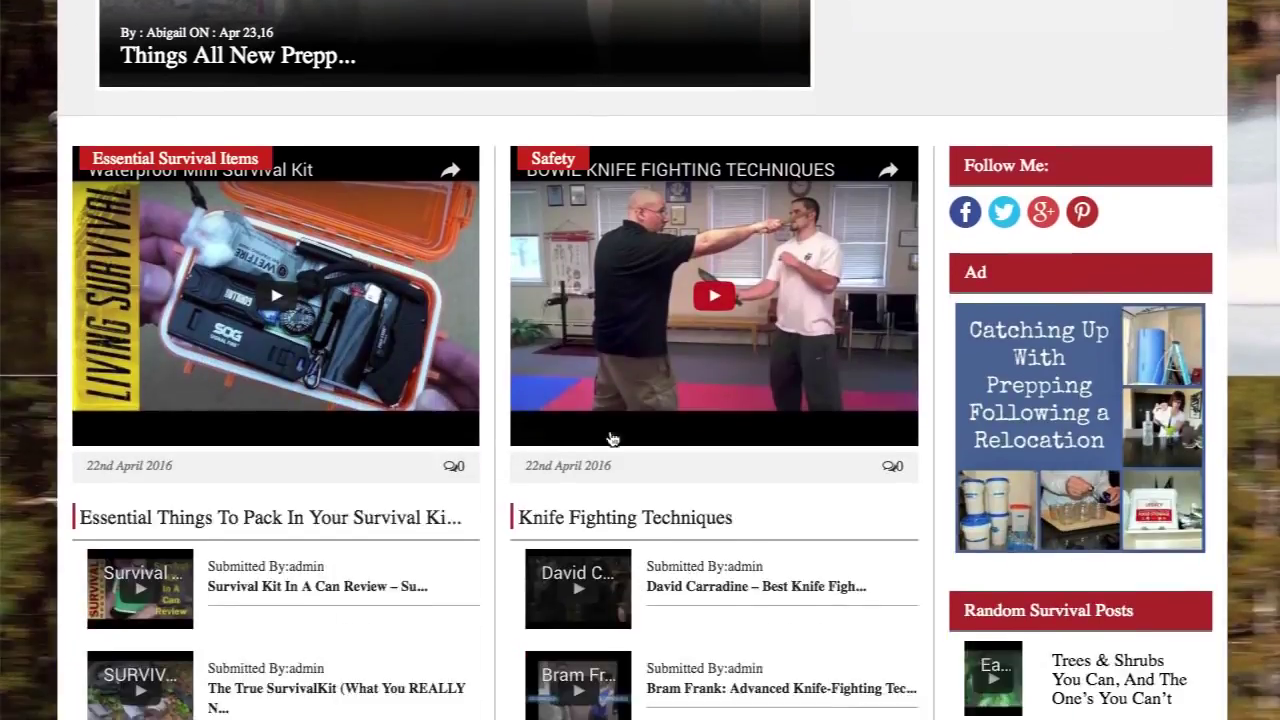
scroll(612, 440, down, 4)
scroll(612, 434, up, 5)
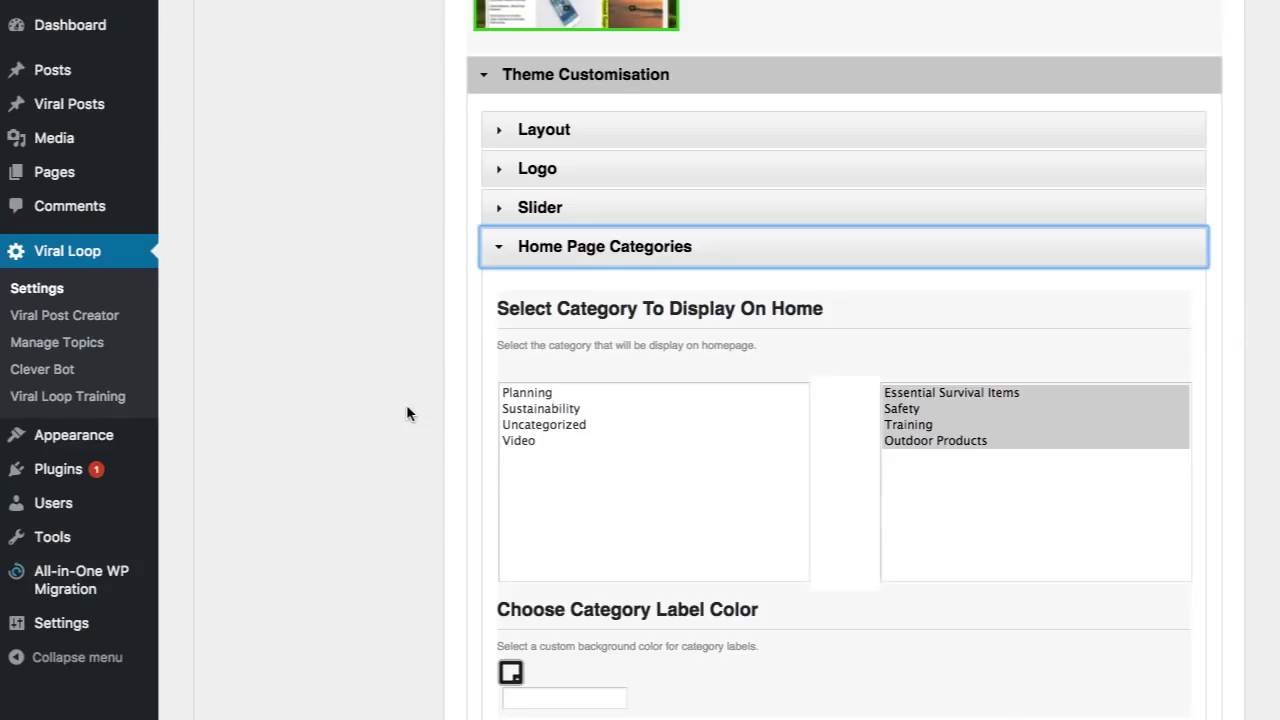
scroll(420, 405, down, 6)
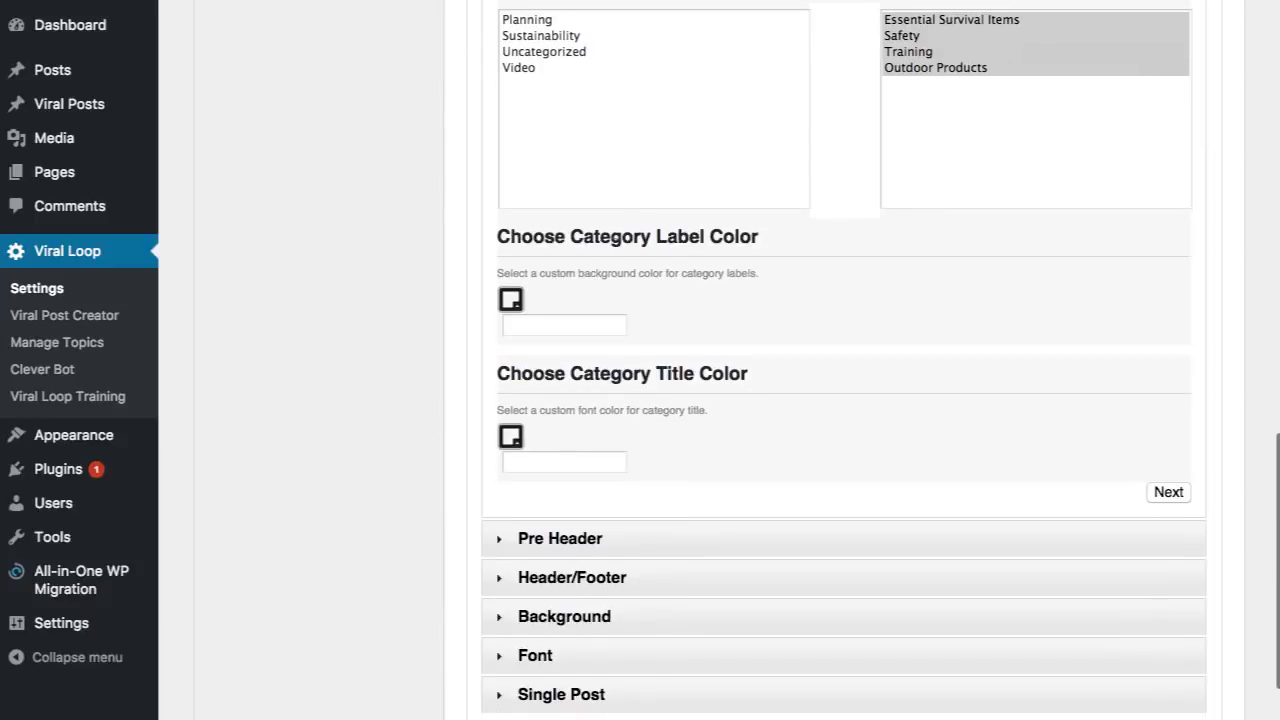
scroll(446, 440, down, 2)
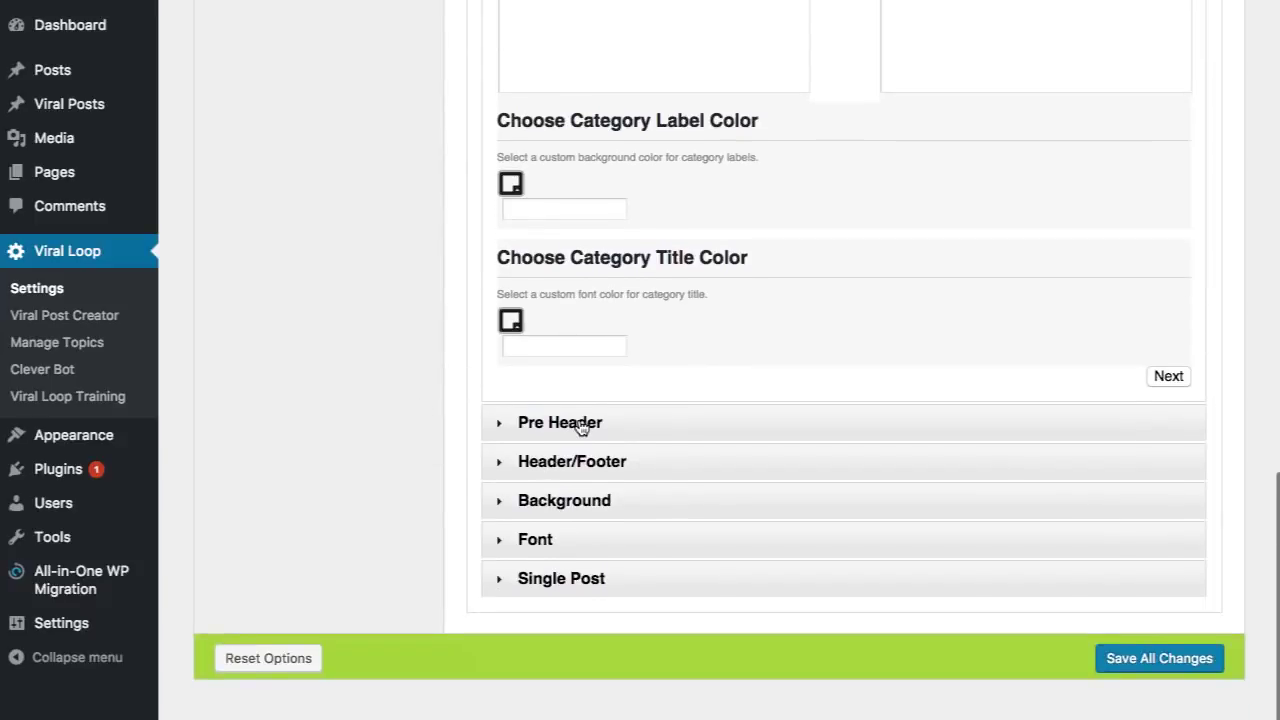
- Expand the Pre Header settings and compare them with the bar above the header on the site
click(580, 424)
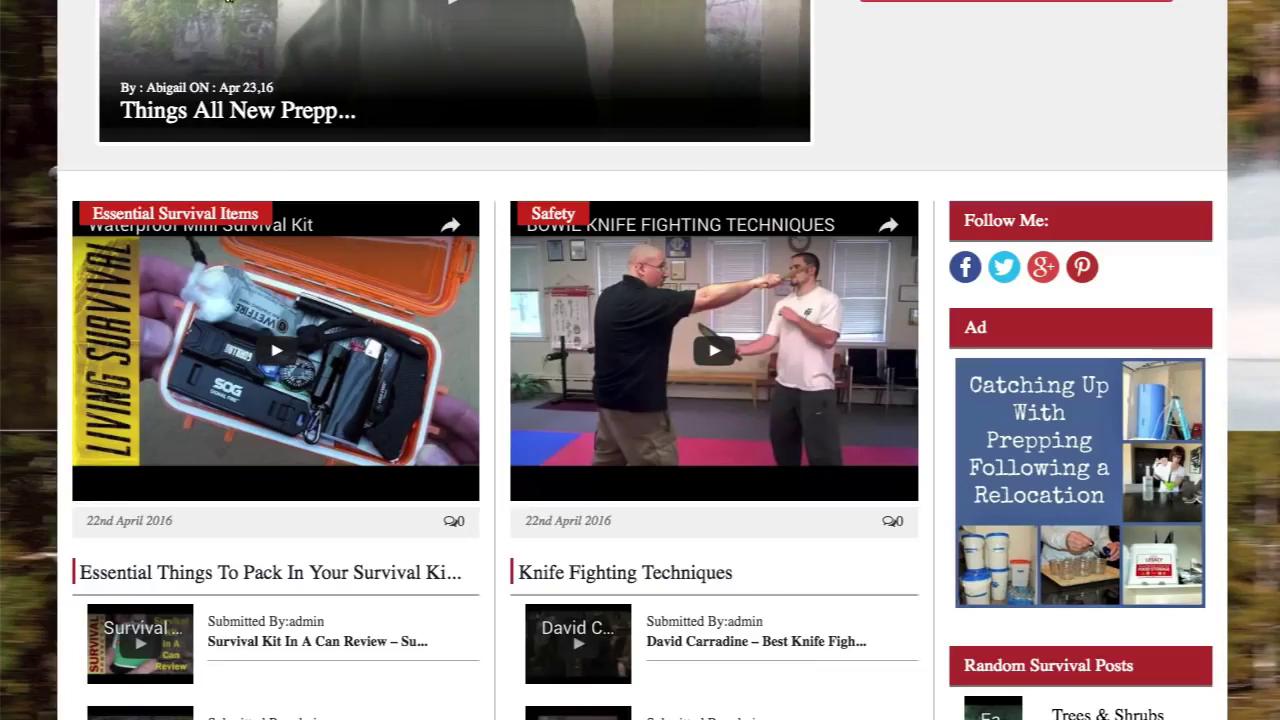
scroll(266, 166, up, 5)
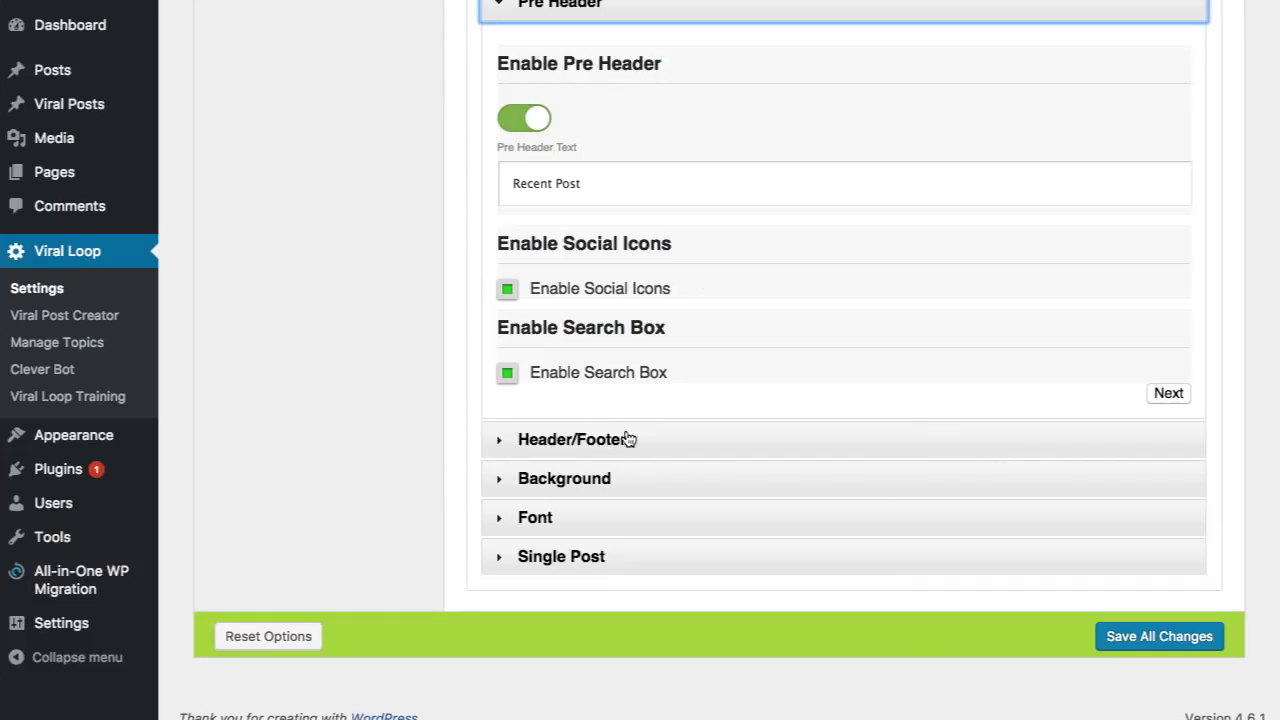
- Examine the Header/Footer colour options and the Background overlay patterns in Theme Customisation
click(628, 439)
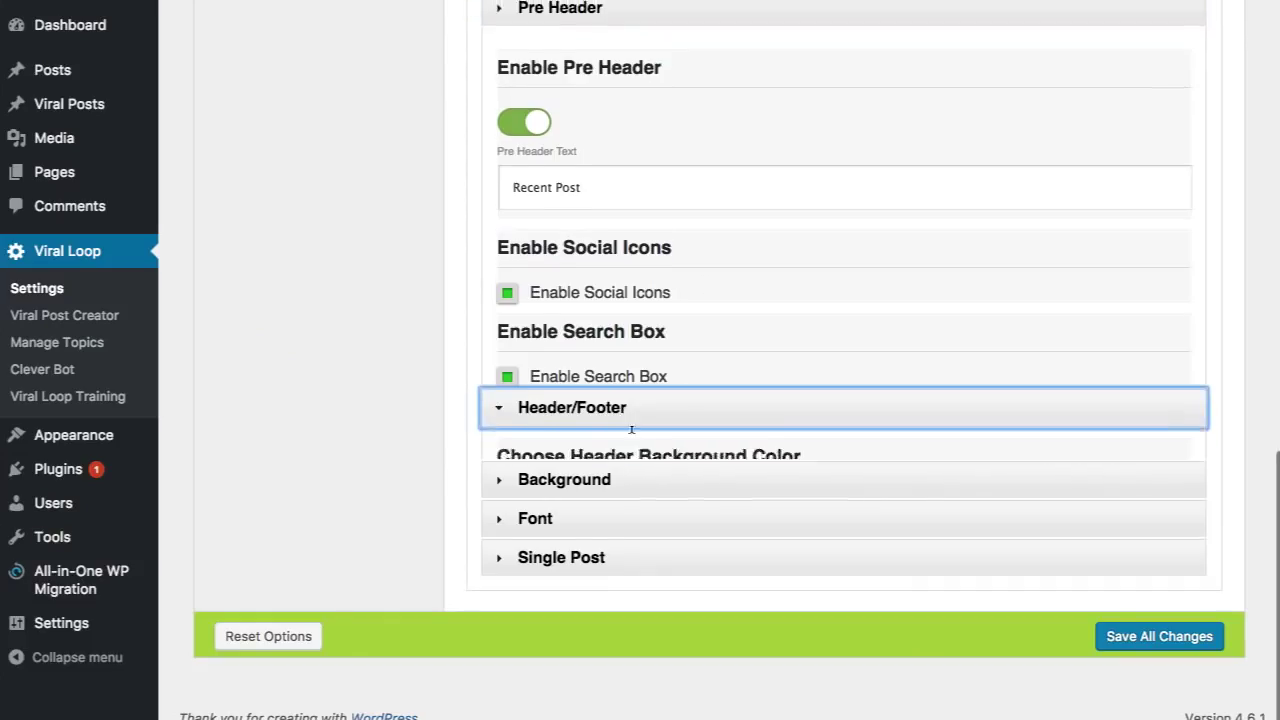
click(677, 489)
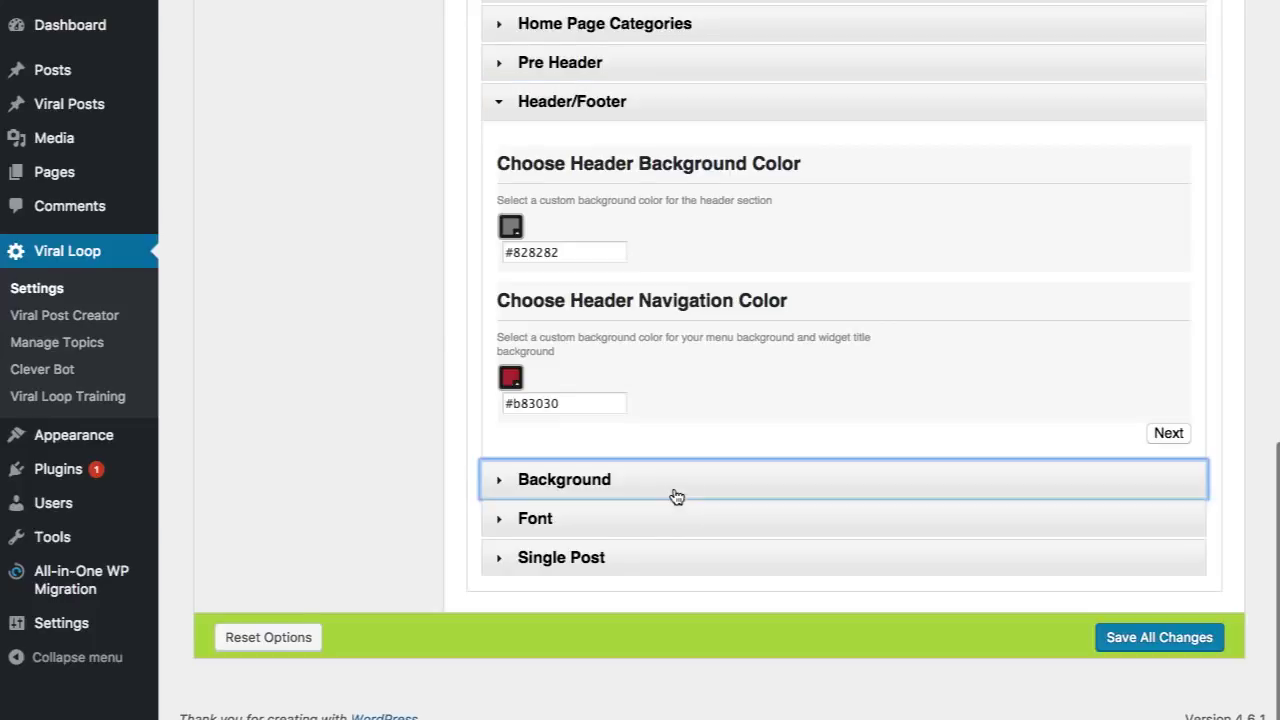
scroll(728, 450, down, 5)
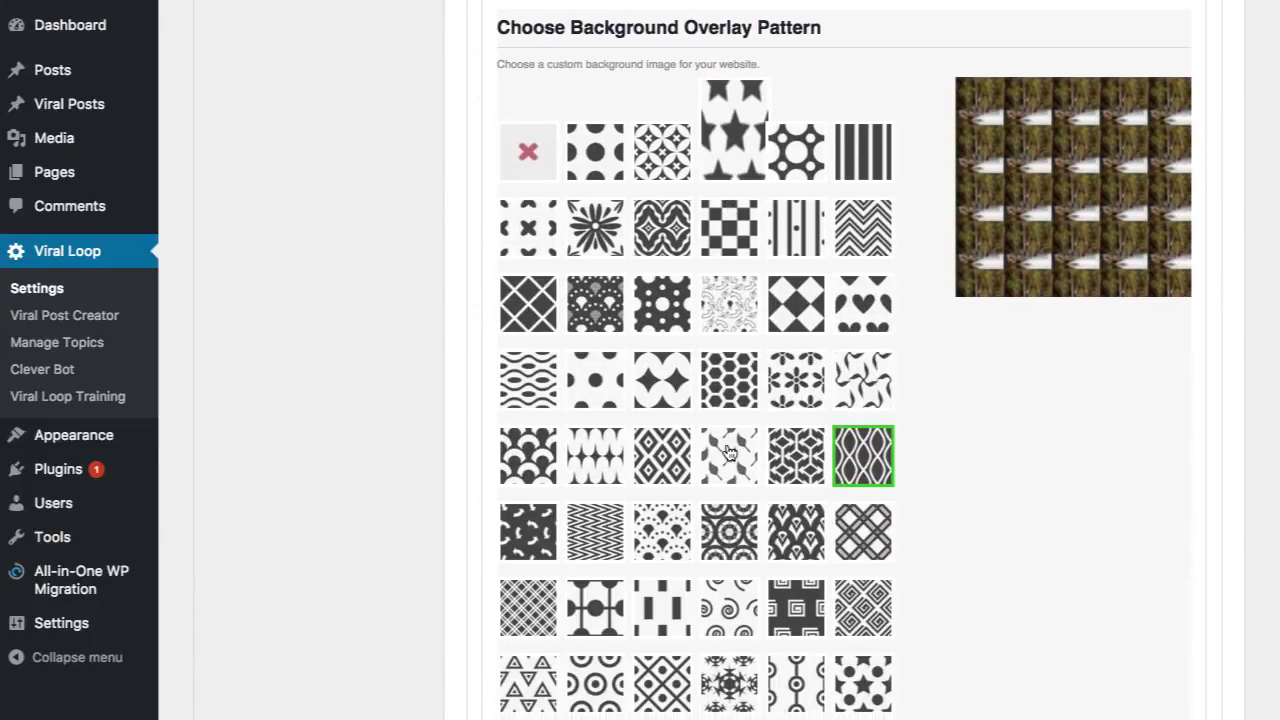
- Review the Background overlay size and opacity settings and the uploaded background image with its Stretch Image and Repeat Image options
scroll(728, 452, down, 10)
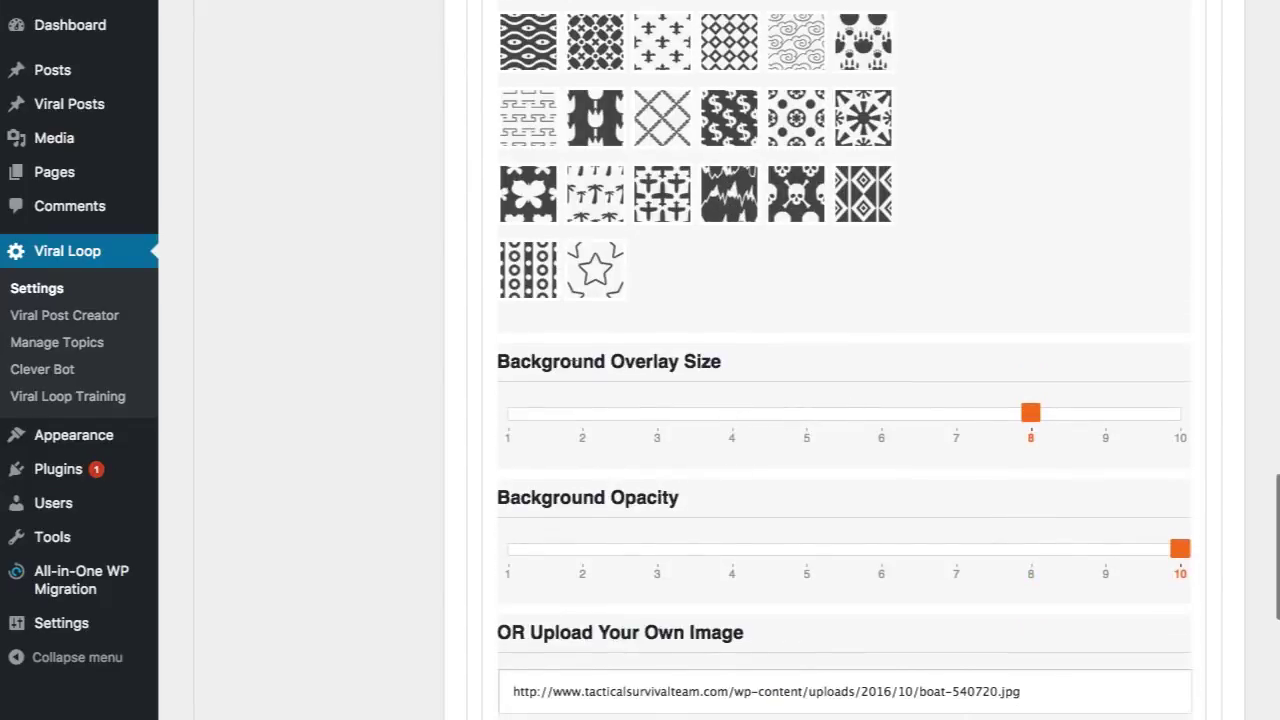
scroll(744, 461, down, 5)
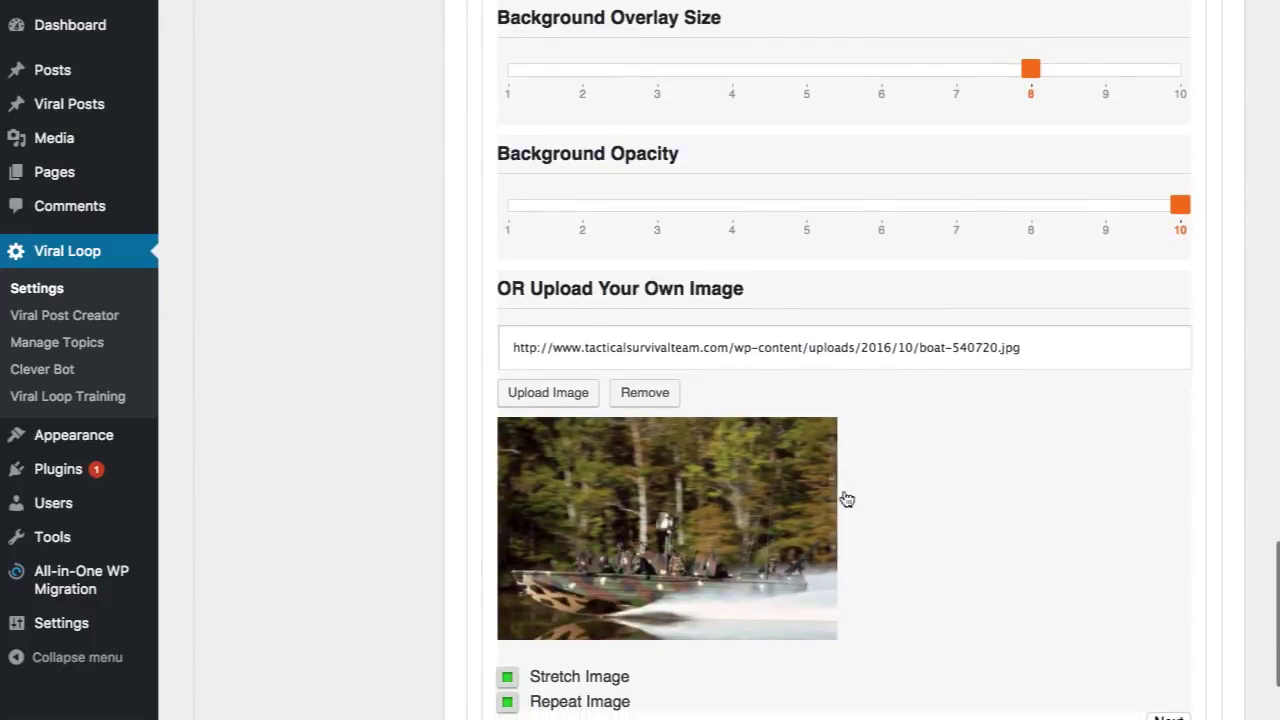
scroll(846, 500, down, 4)
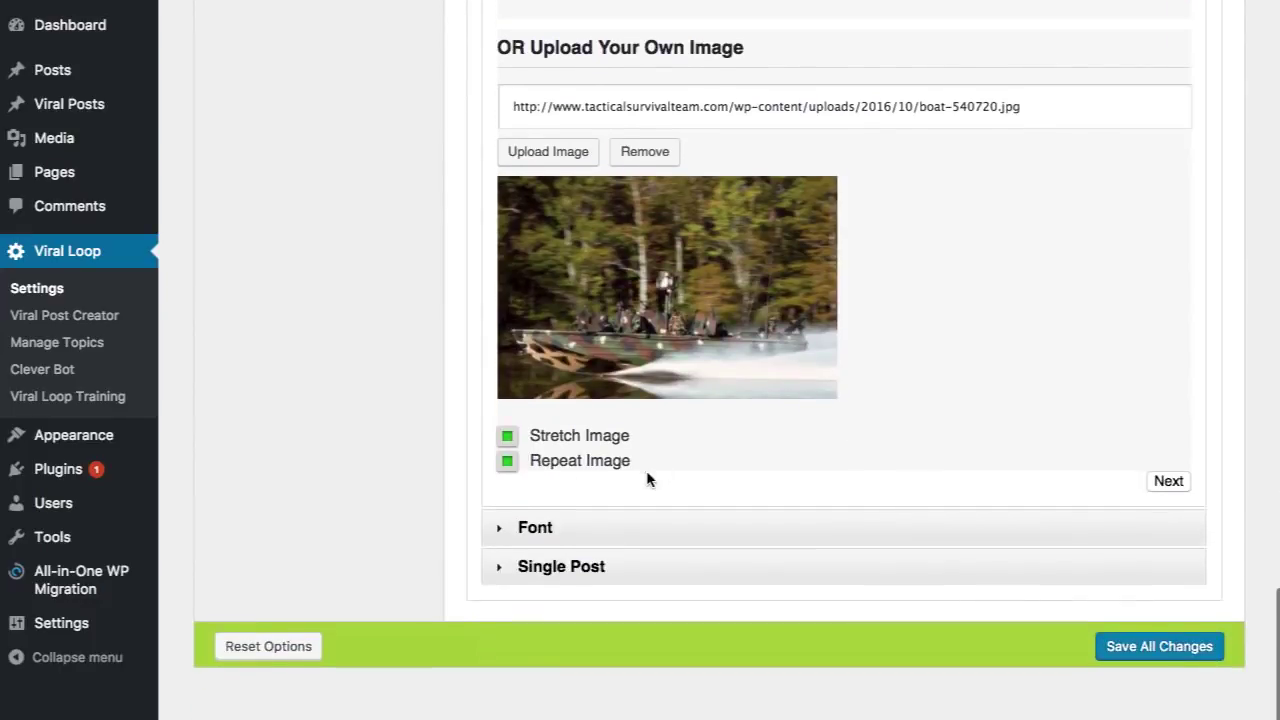
- Expand the Font settings and review the Header Fonts and Text/Body Fonts choices
click(622, 541)
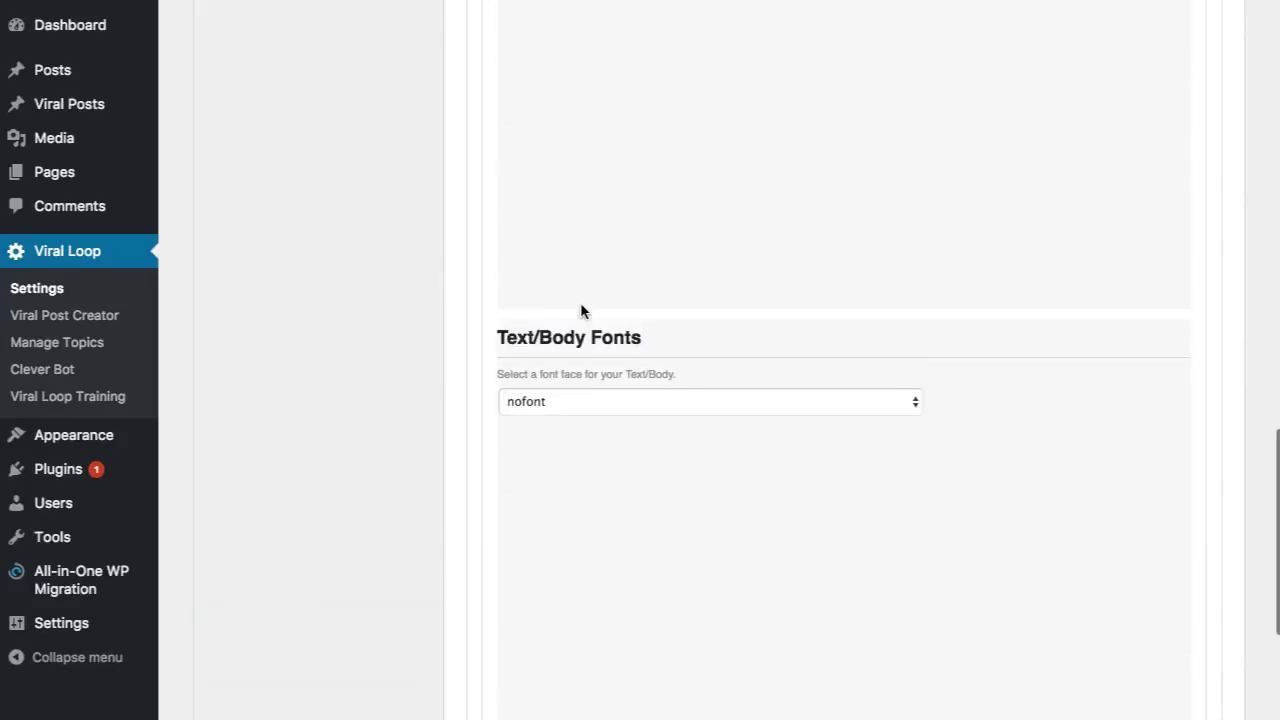
scroll(560, 300, up, 2)
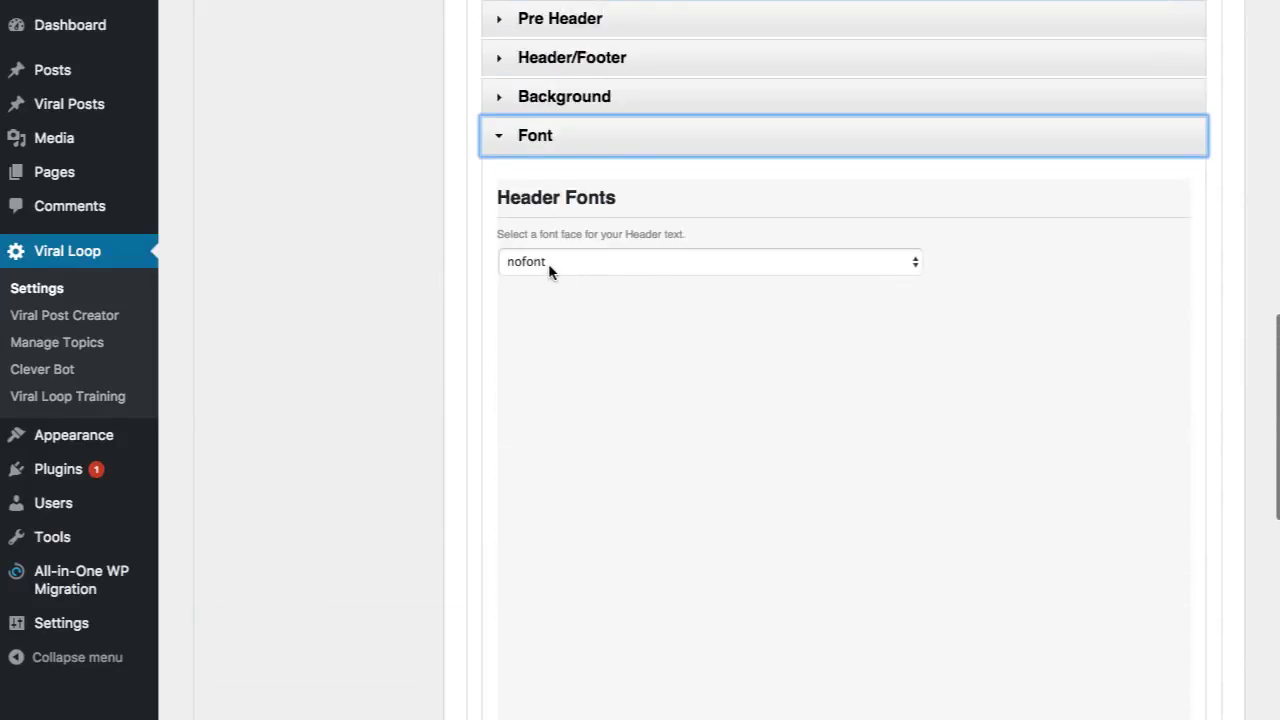
scroll(628, 349, down, 10)
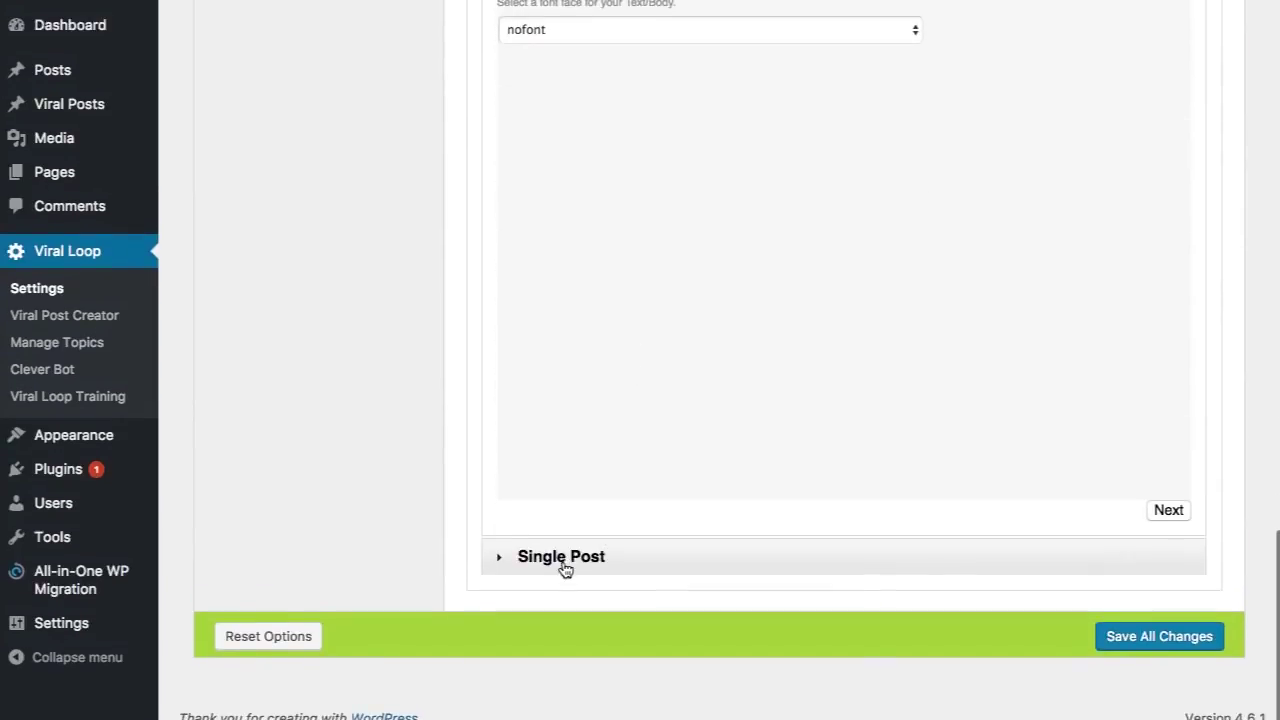
- Expand the Single Post sidebar settings and compare them with the "Survival Kit In A Can Review" post opened from the site's home page
click(563, 564)
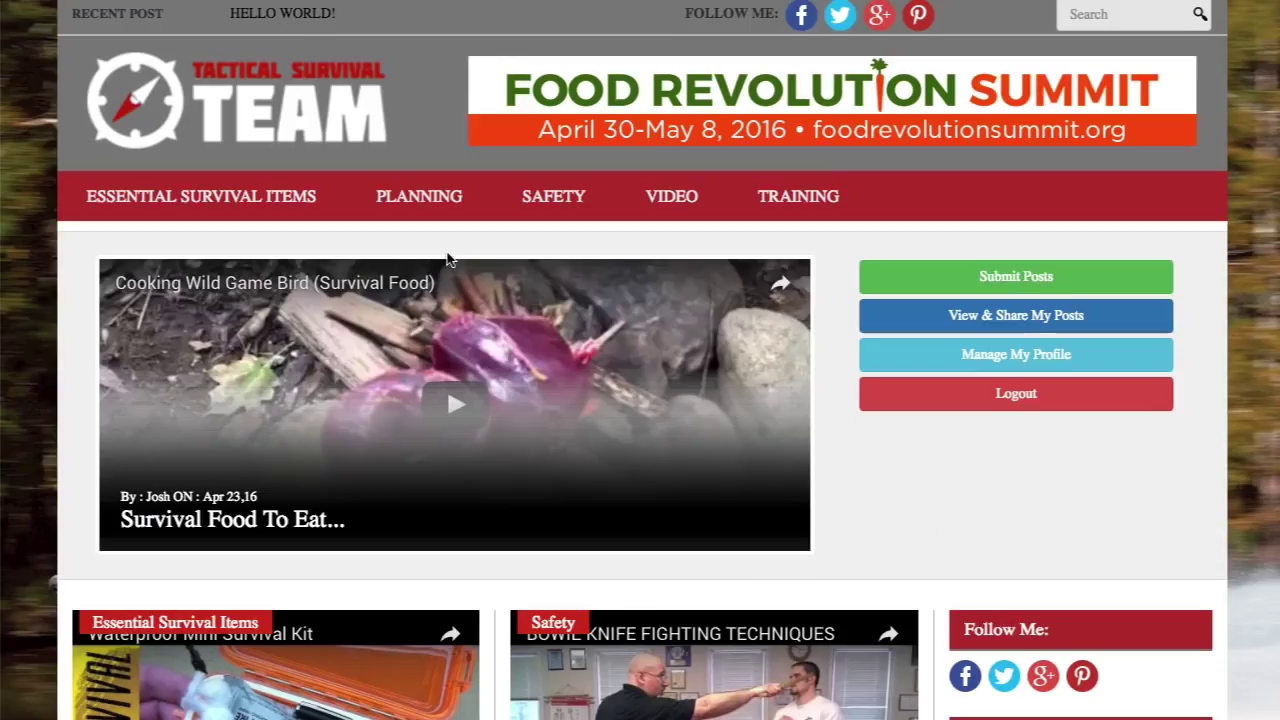
scroll(516, 333, down, 7)
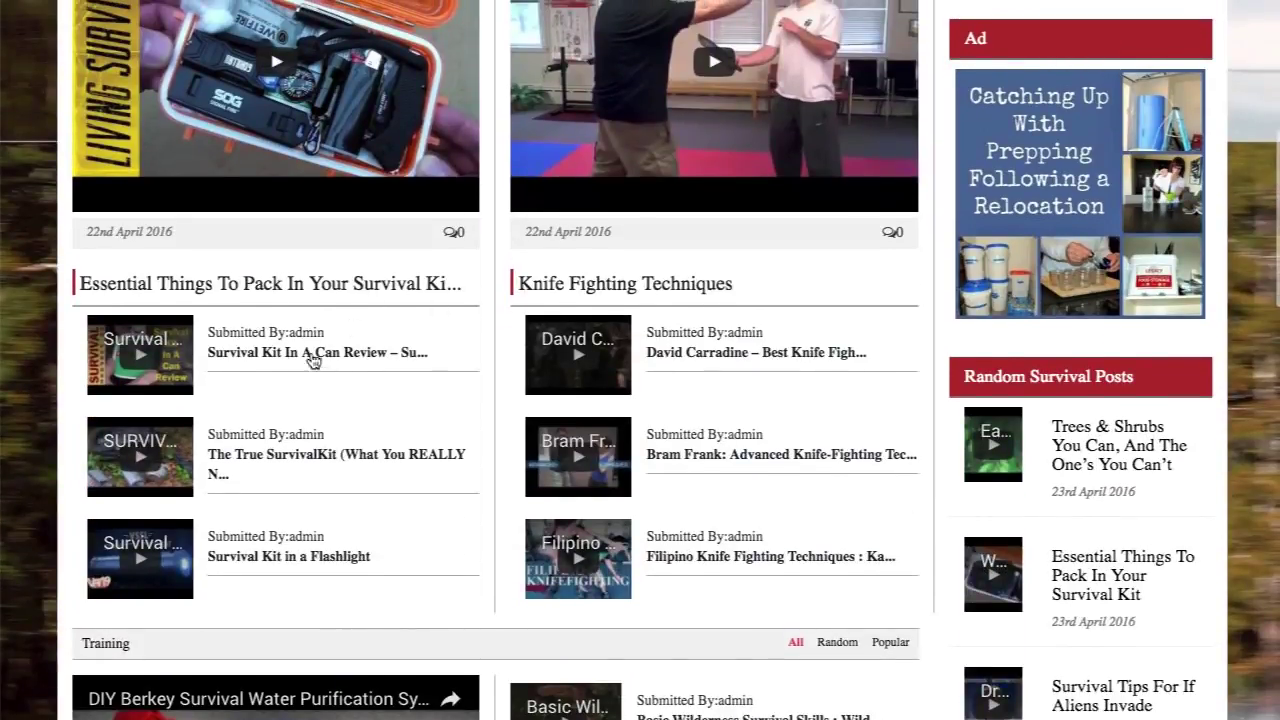
click(280, 355)
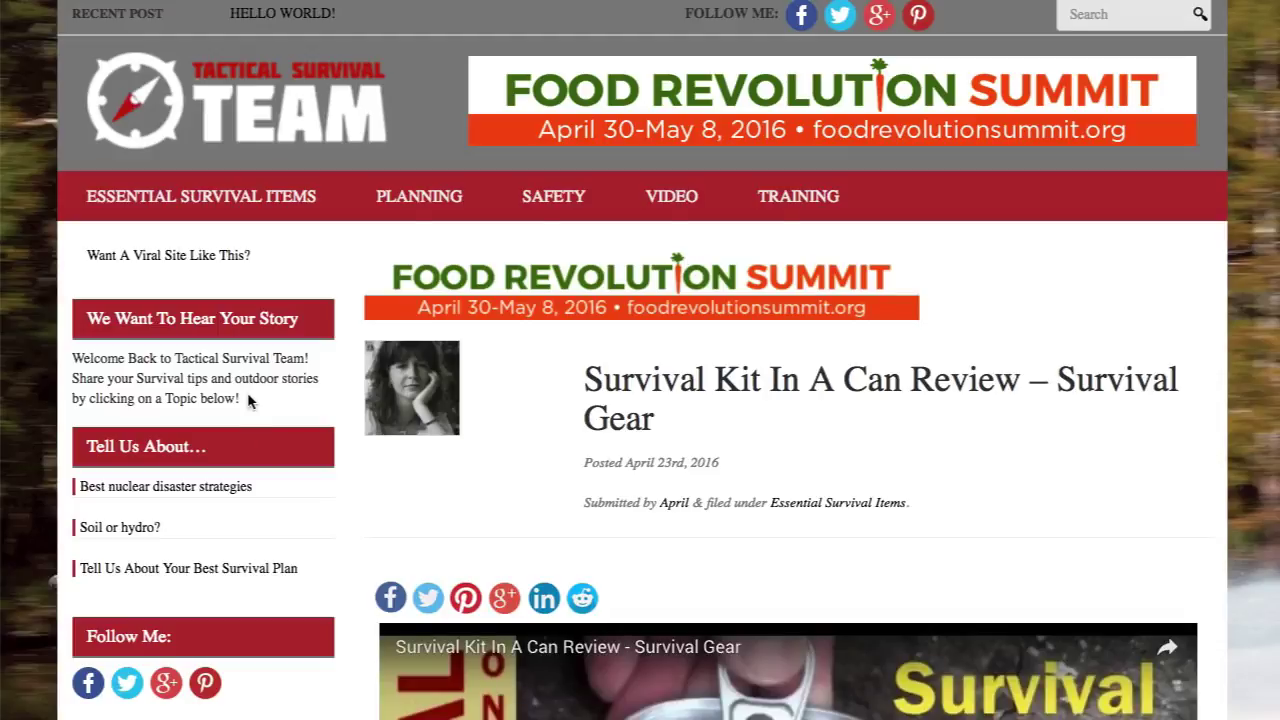
scroll(249, 399, down, 6)
scroll(249, 399, up, 5)
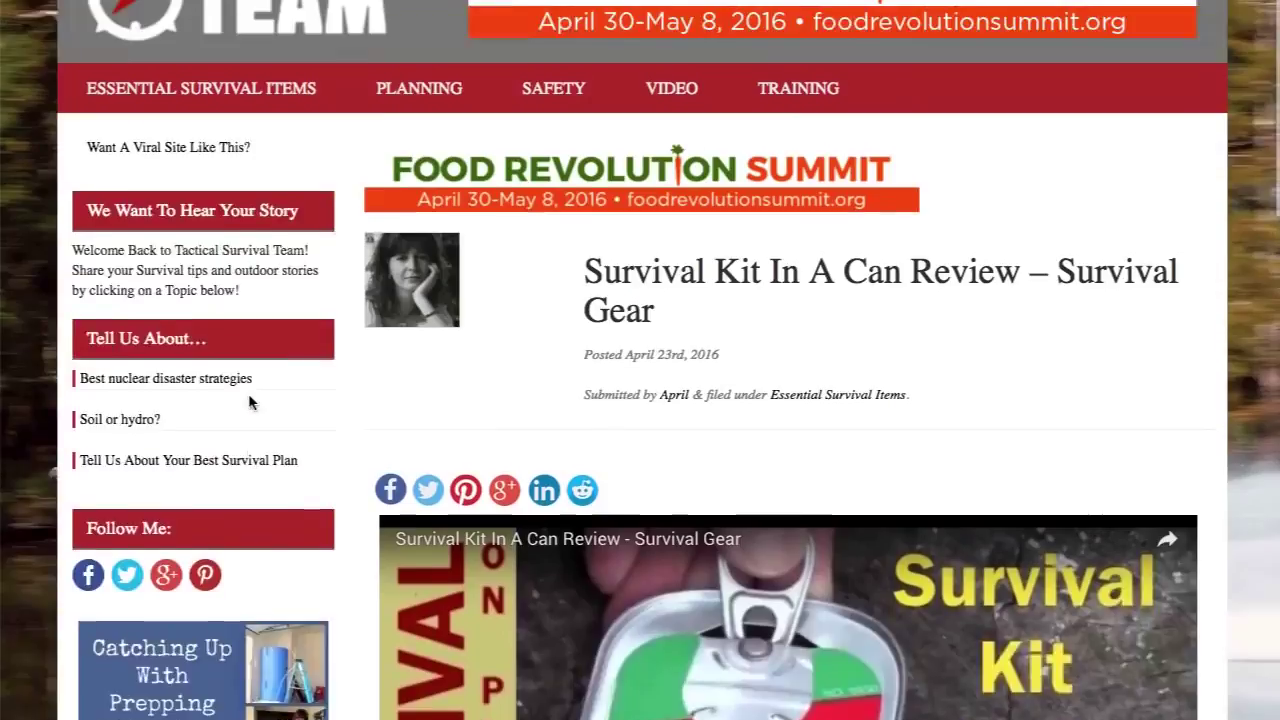
scroll(249, 400, up, 1)
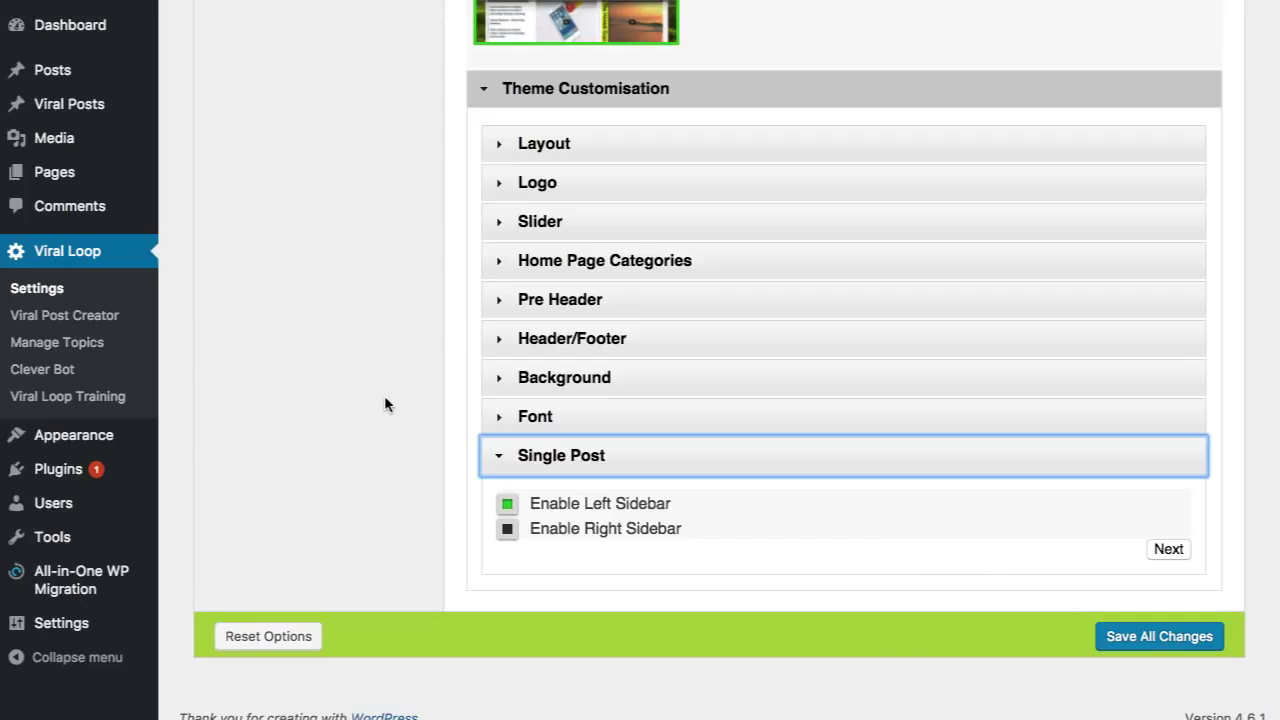
- Open the Social Sharing settings and switch social share for each viral post off and back on
scroll(384, 404, up, 10)
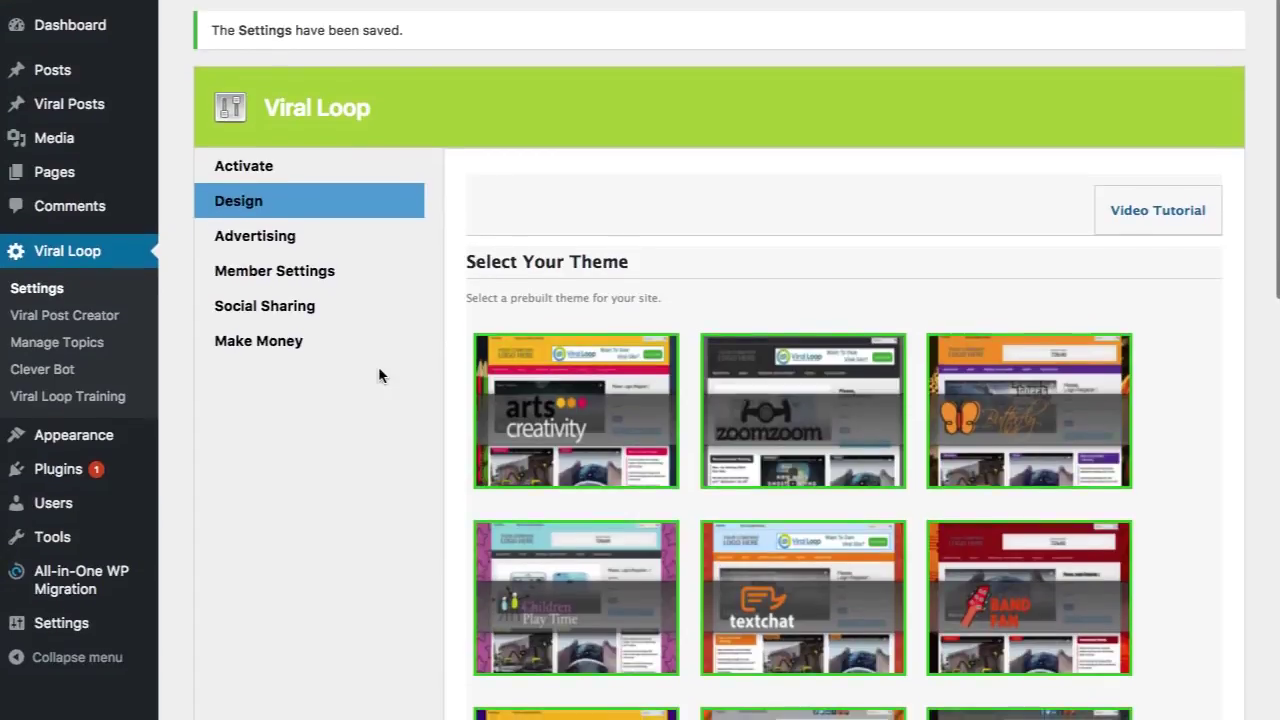
click(307, 313)
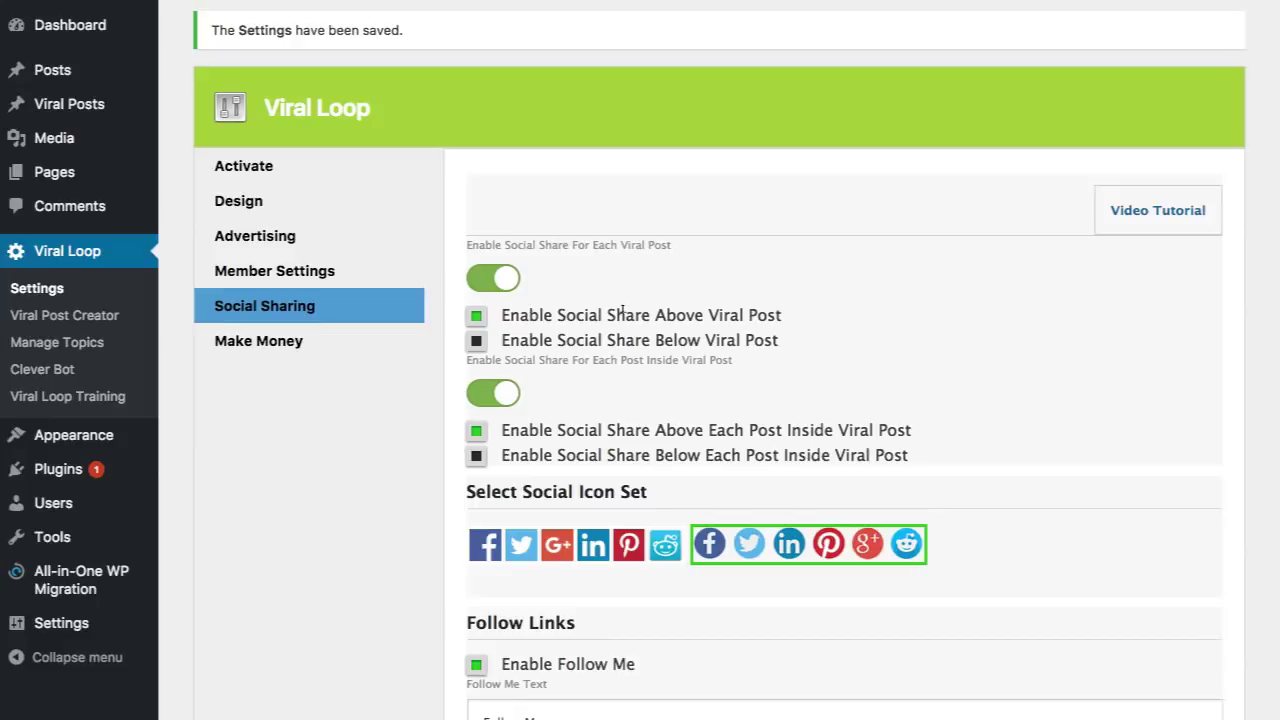
click(480, 287)
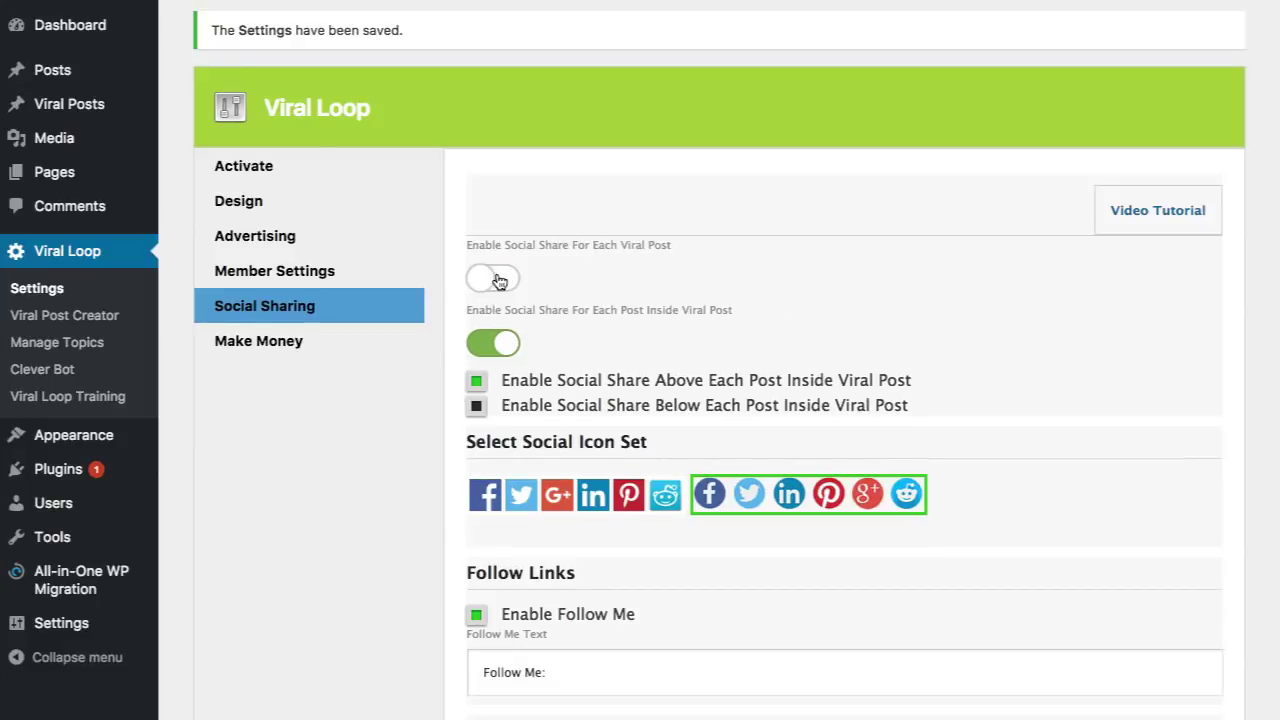
click(492, 280)
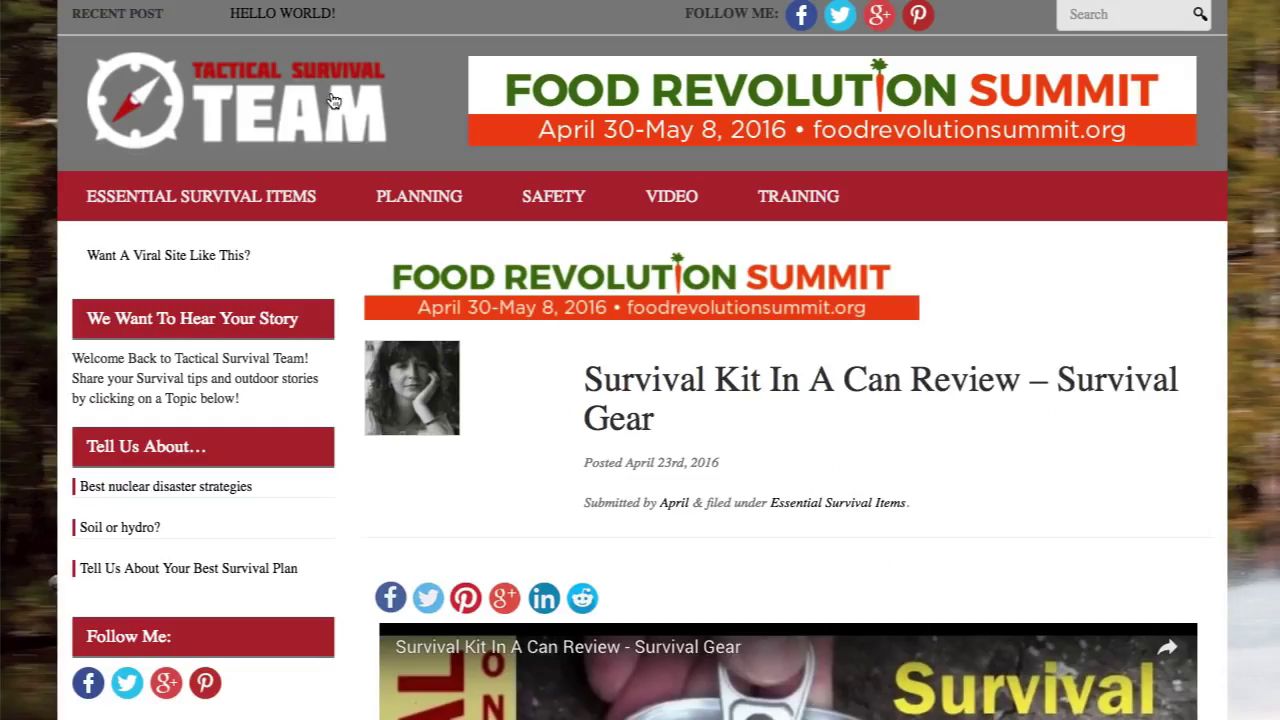
- Examine the social share icons above the video in the "Survival Kit In A Can Review" post on the site
scroll(462, 243, down, 8)
scroll(500, 255, up, 5)
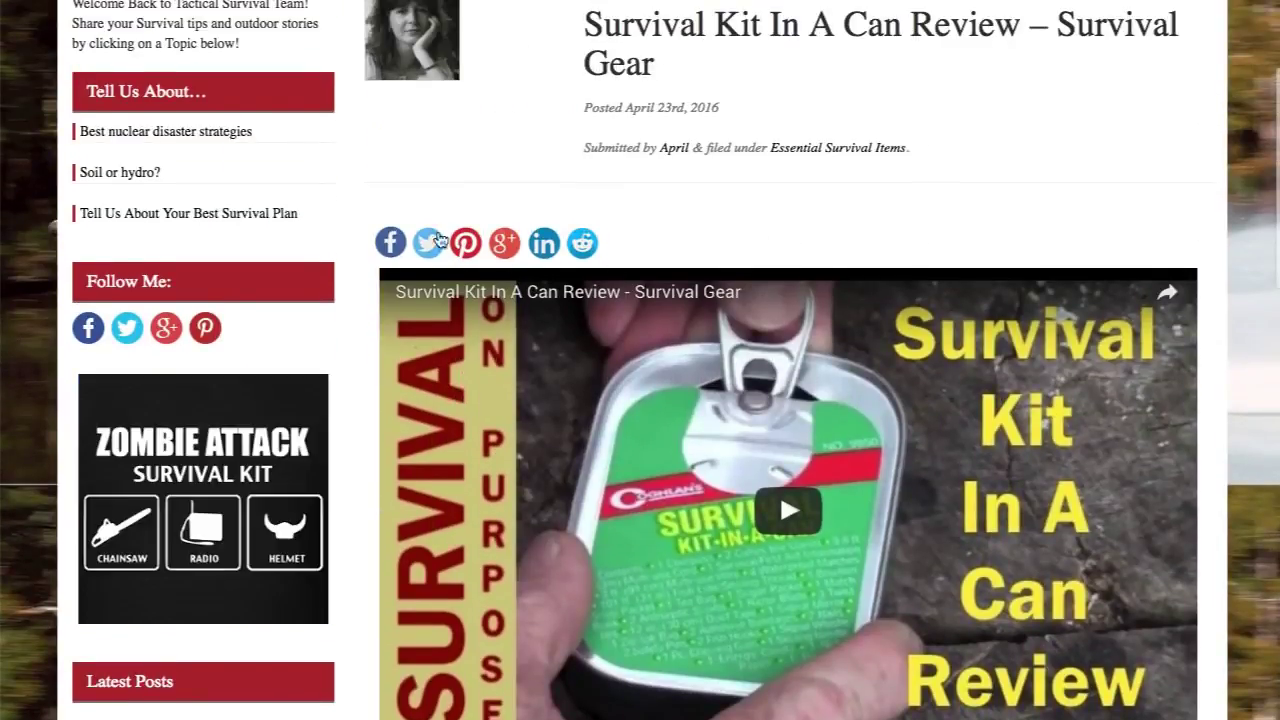
scroll(731, 220, down, 1)
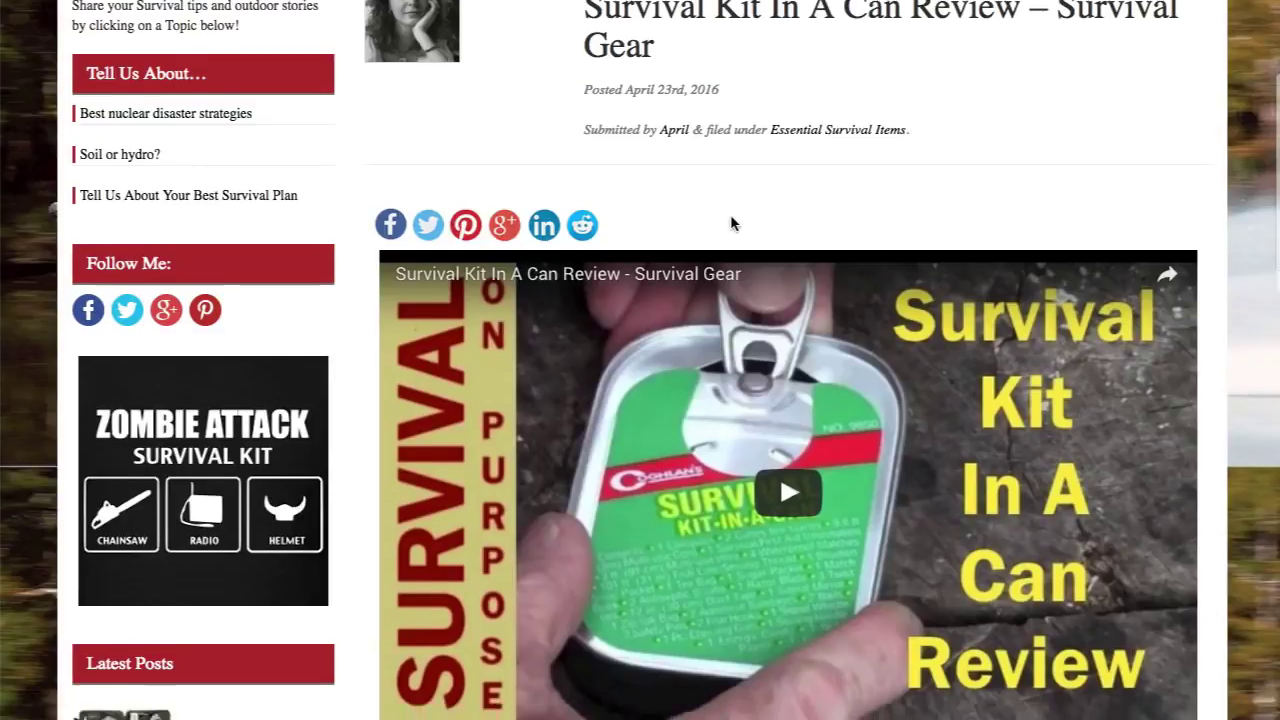
scroll(730, 214, down, 3)
scroll(730, 214, up, 1)
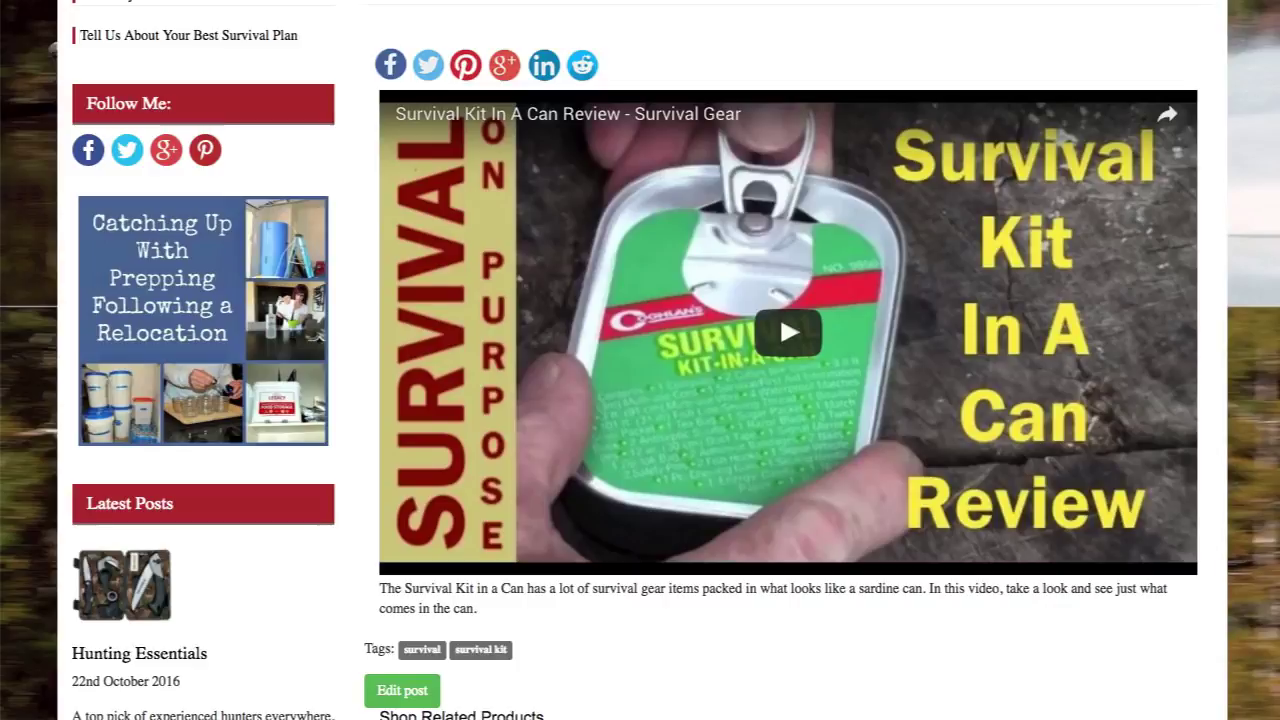
scroll(210, 37, up, 3)
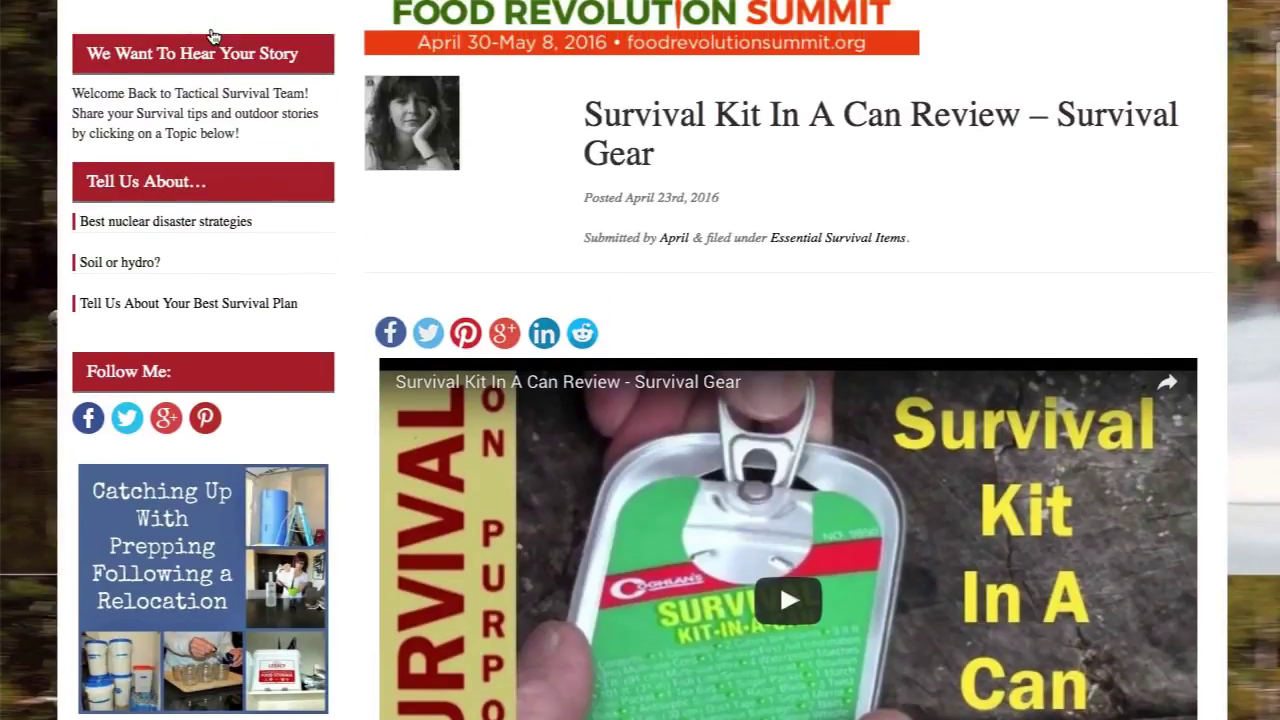
- Open the "Essential Things To Pack In Your Survival Kit" viral post from the home page and check its share icons
scroll(779, 583, up, 3)
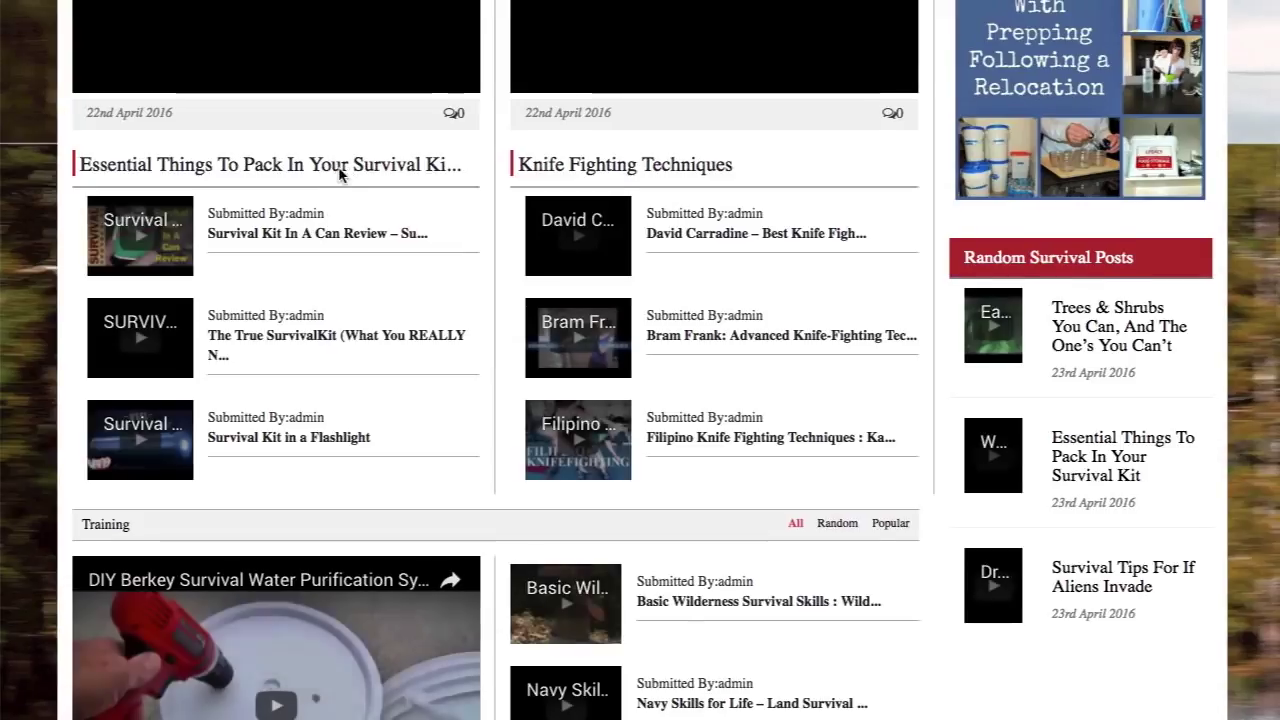
click(467, 216)
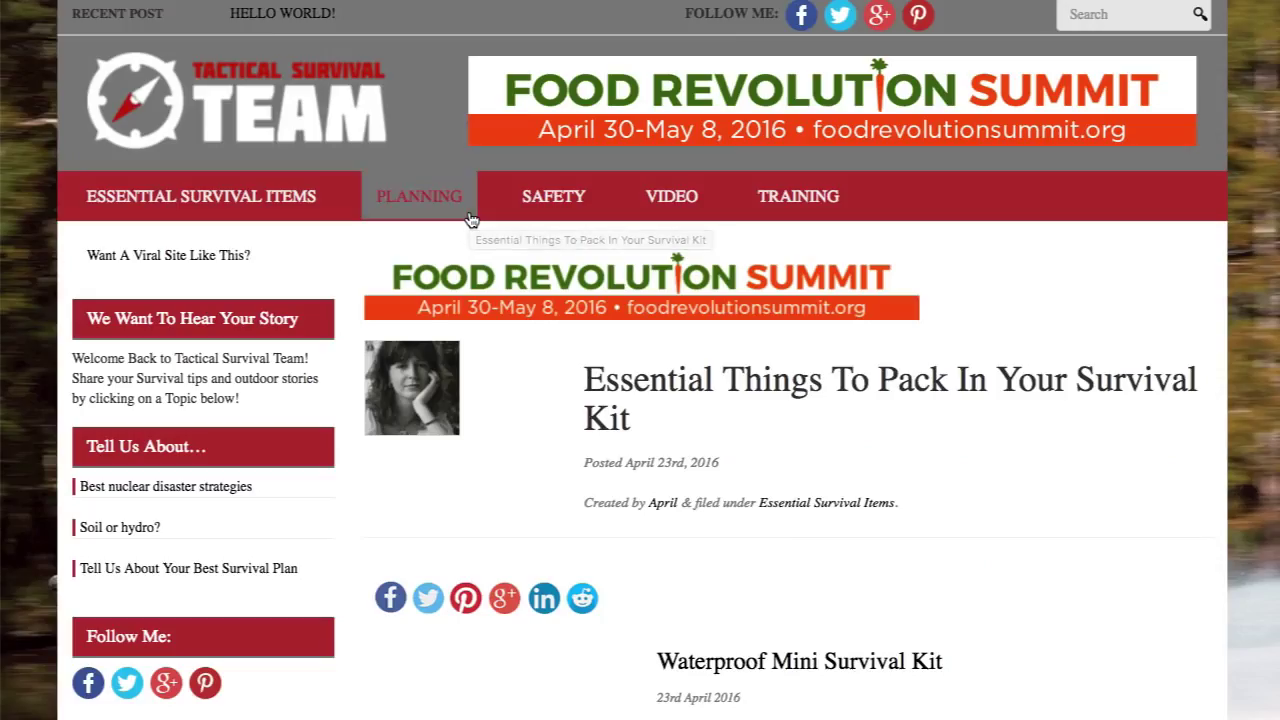
scroll(748, 333, down, 3)
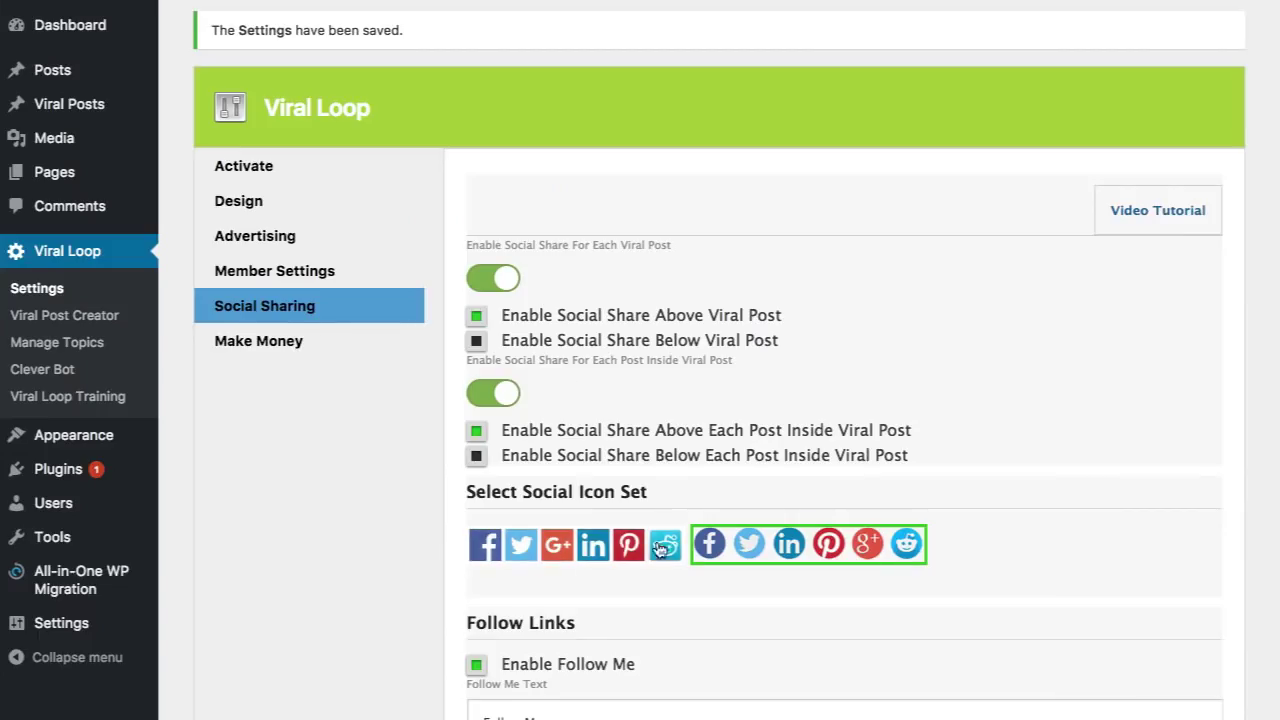
- Review the Follow Links and Social Network Urls settings, compare them with the viral post's Follow Me icons, and return to the site's home page
scroll(426, 448, down, 5)
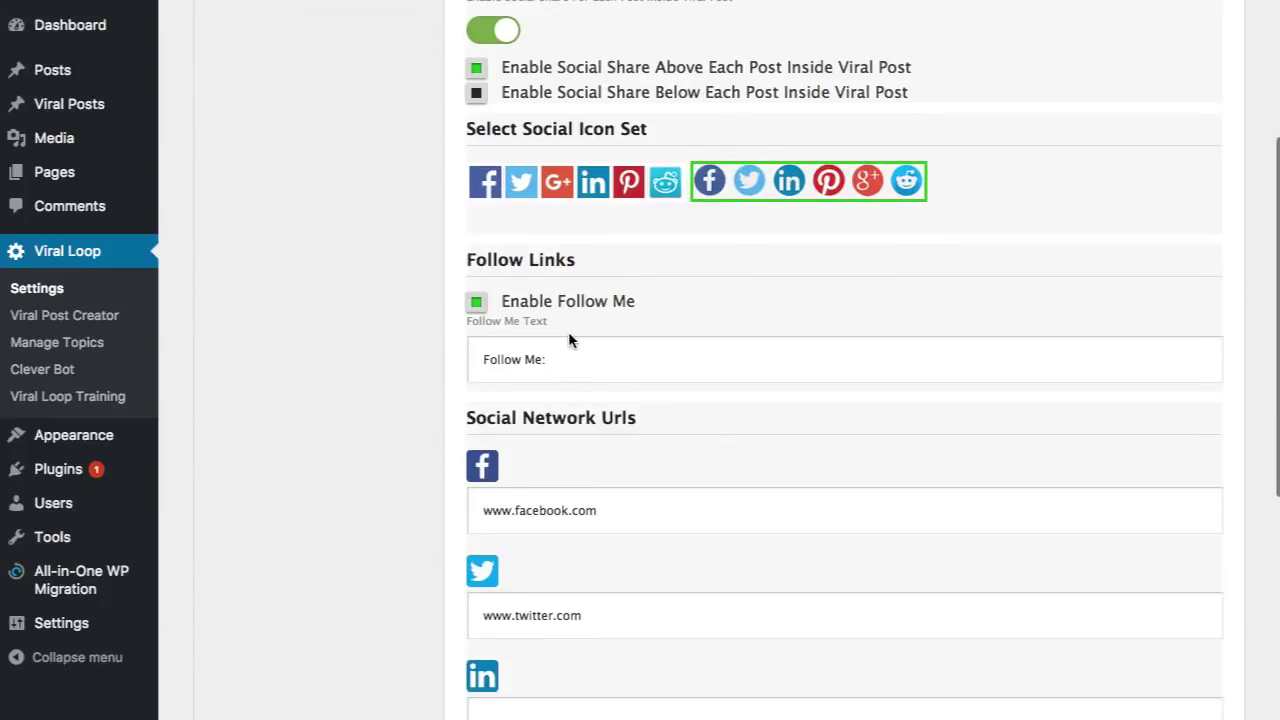
scroll(586, 333, down, 5)
scroll(588, 333, up, 3)
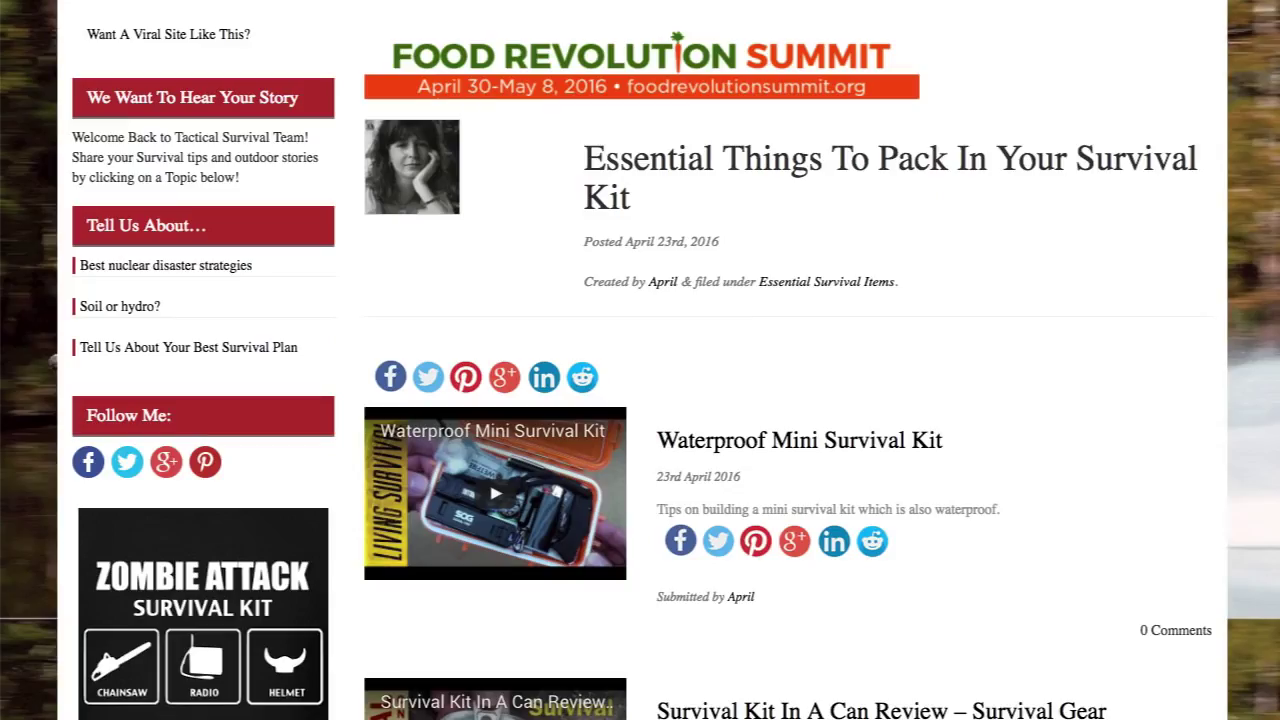
scroll(237, 220, up, 3)
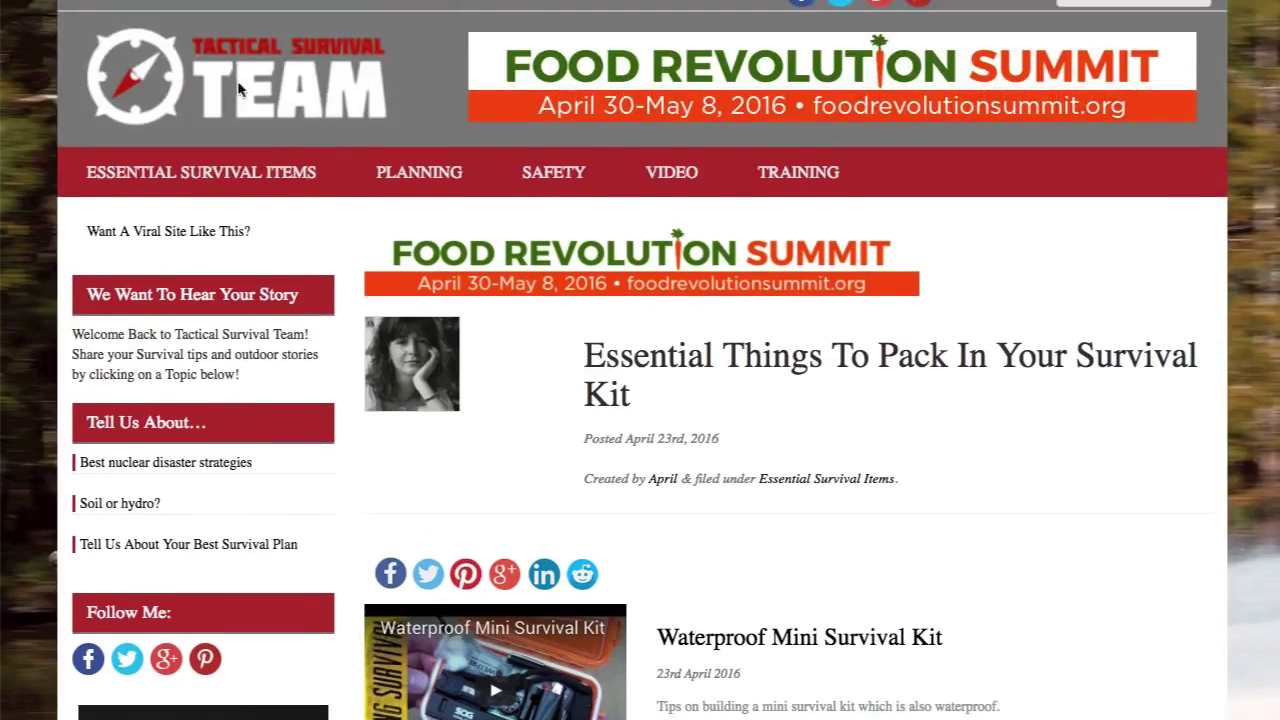
click(264, 118)
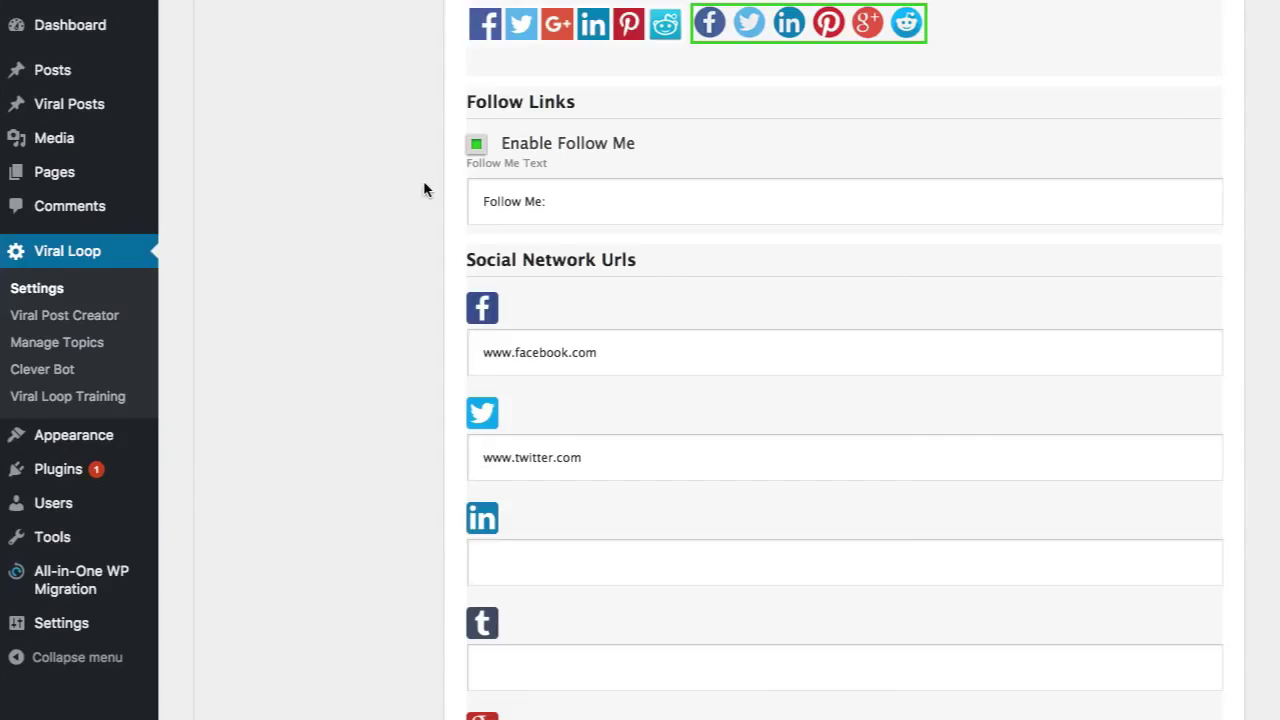
- Expand Advertising Banners in the Advertising settings and compare it with the banner placements on the site's home page
scroll(423, 190, up, 5)
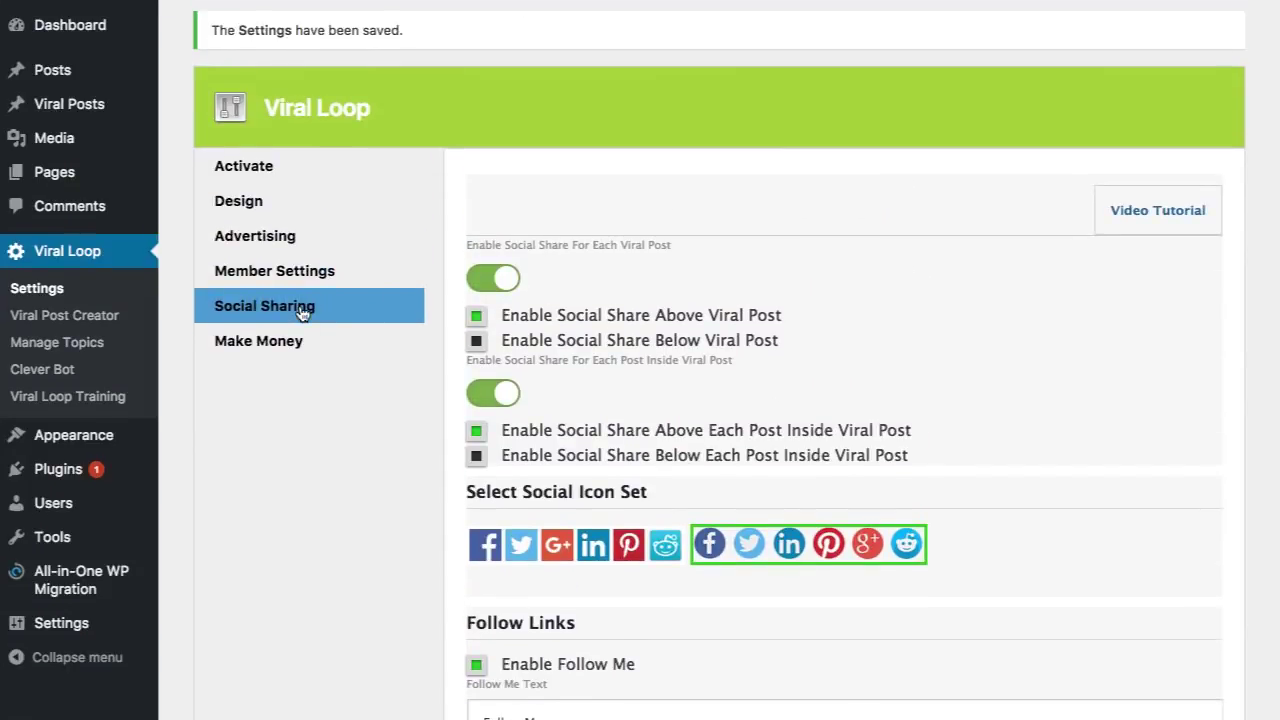
click(290, 237)
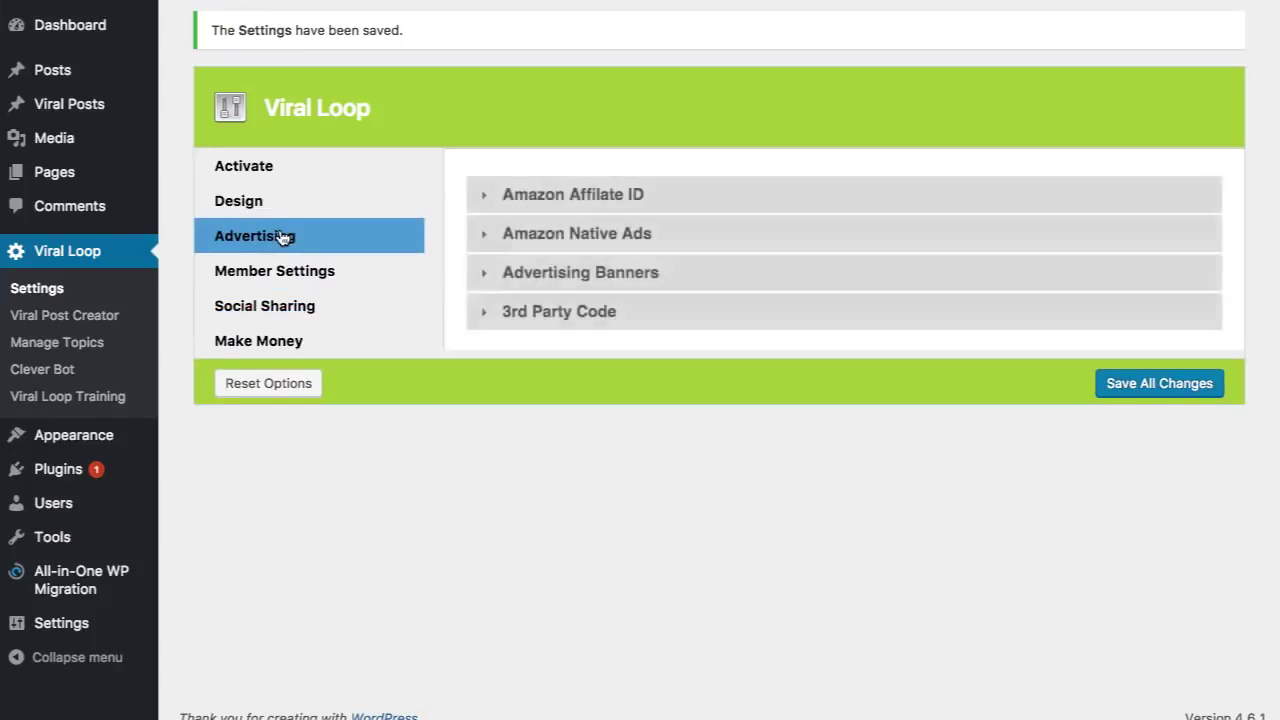
click(580, 277)
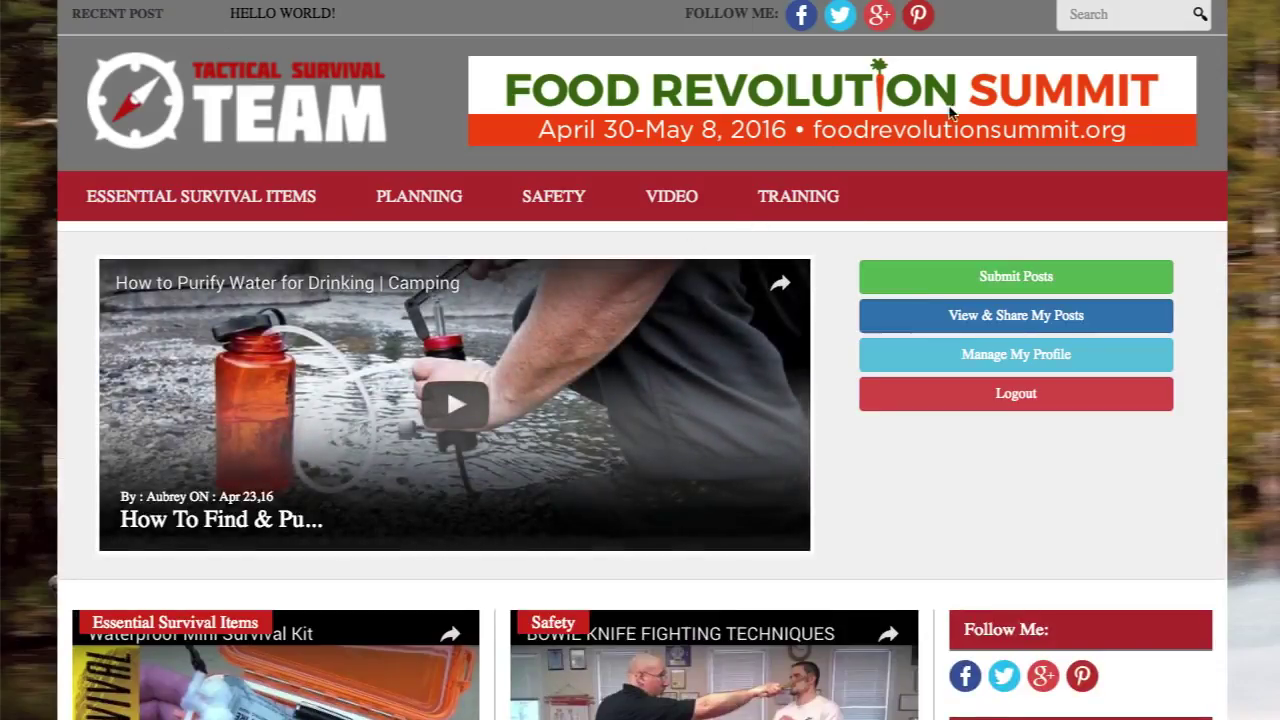
scroll(822, 108, down, 10)
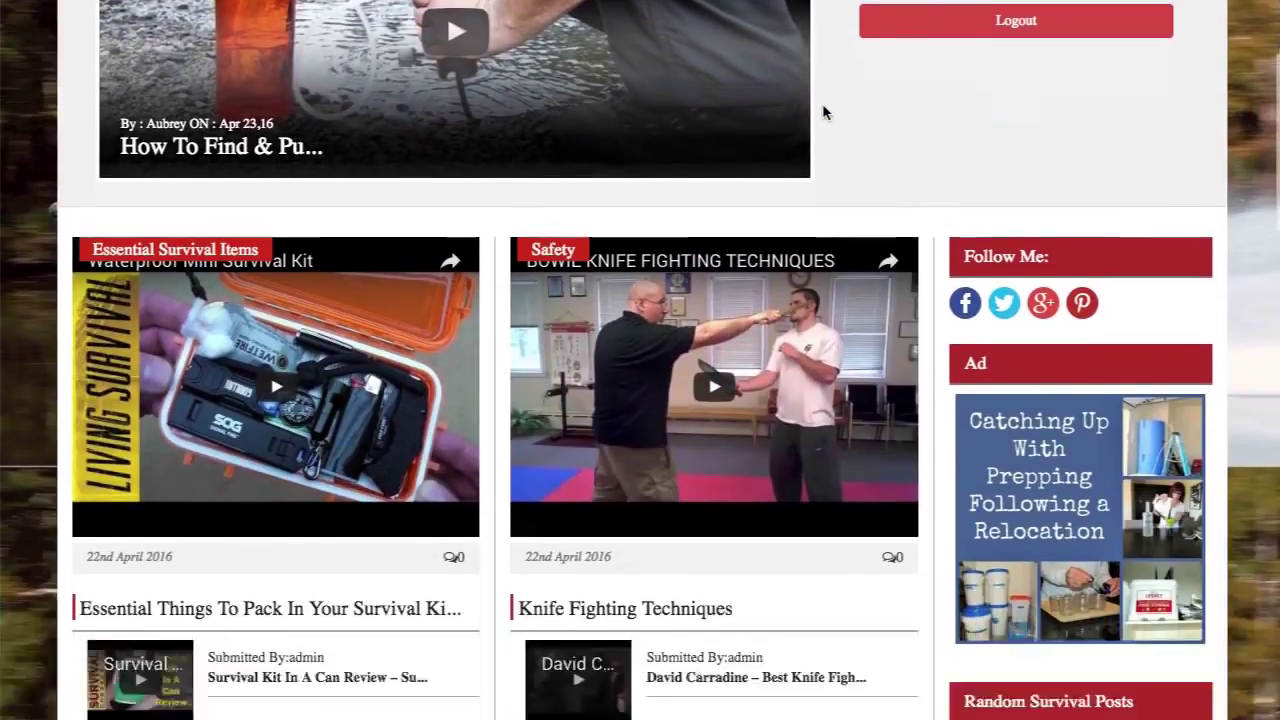
scroll(824, 112, down, 15)
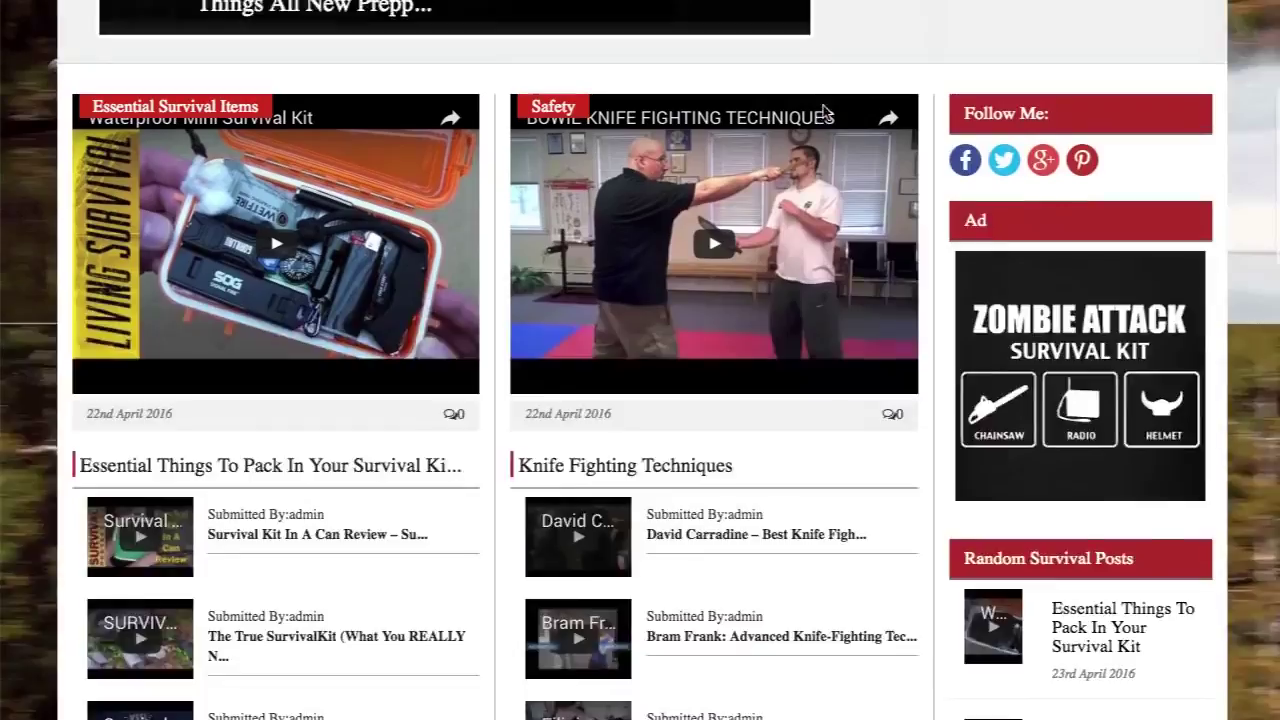
scroll(822, 108, down, 10)
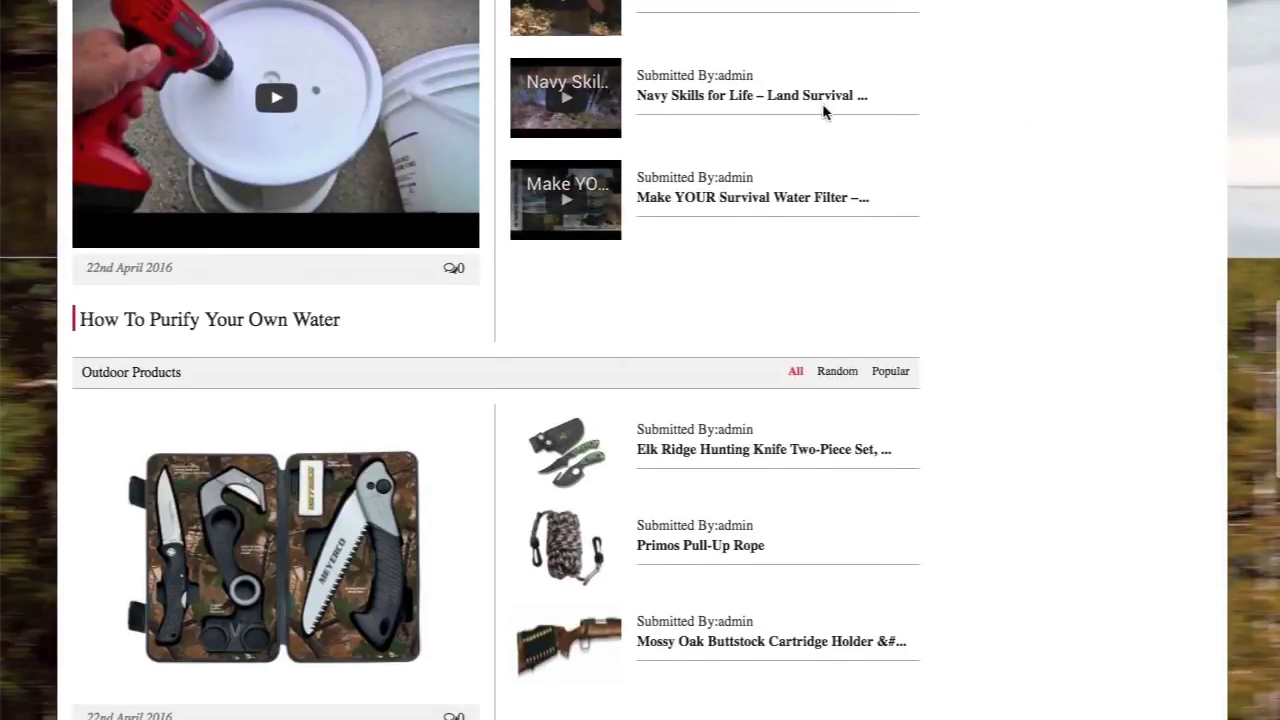
scroll(571, 330, down, 4)
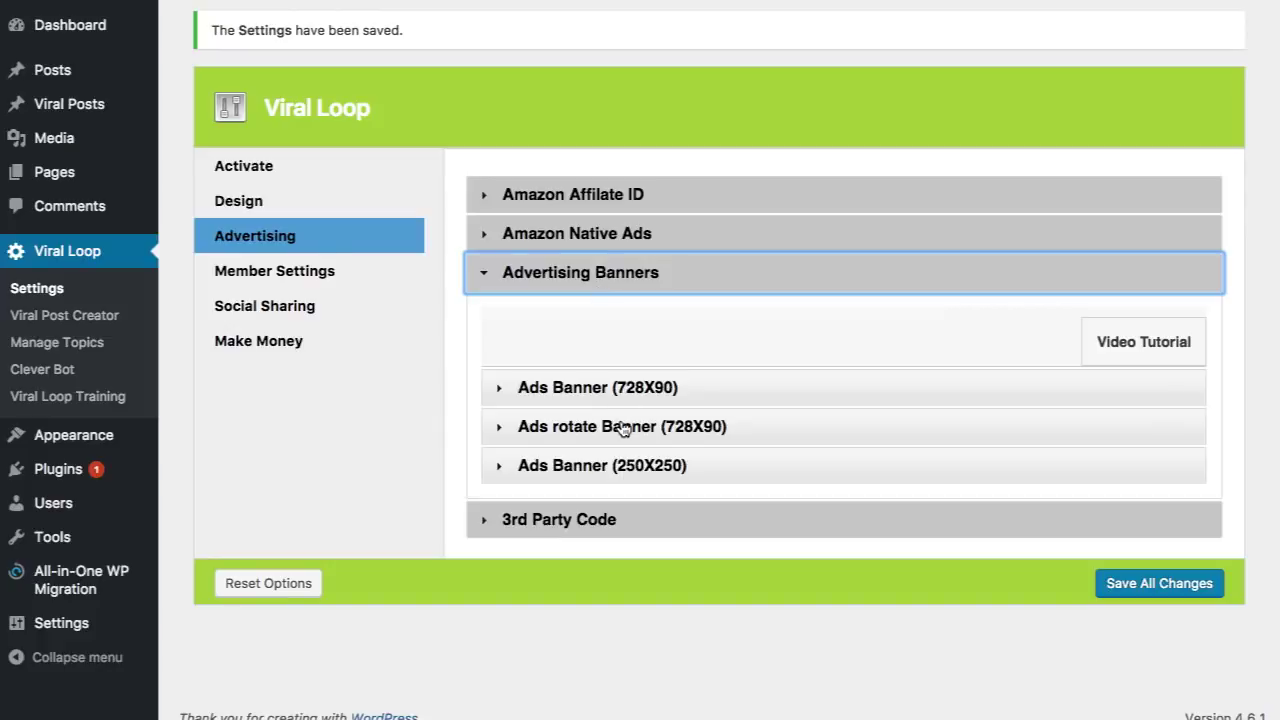
- Expand the Ads rotate Banner (728X90) settings and add a new blank ad entry
click(620, 426)
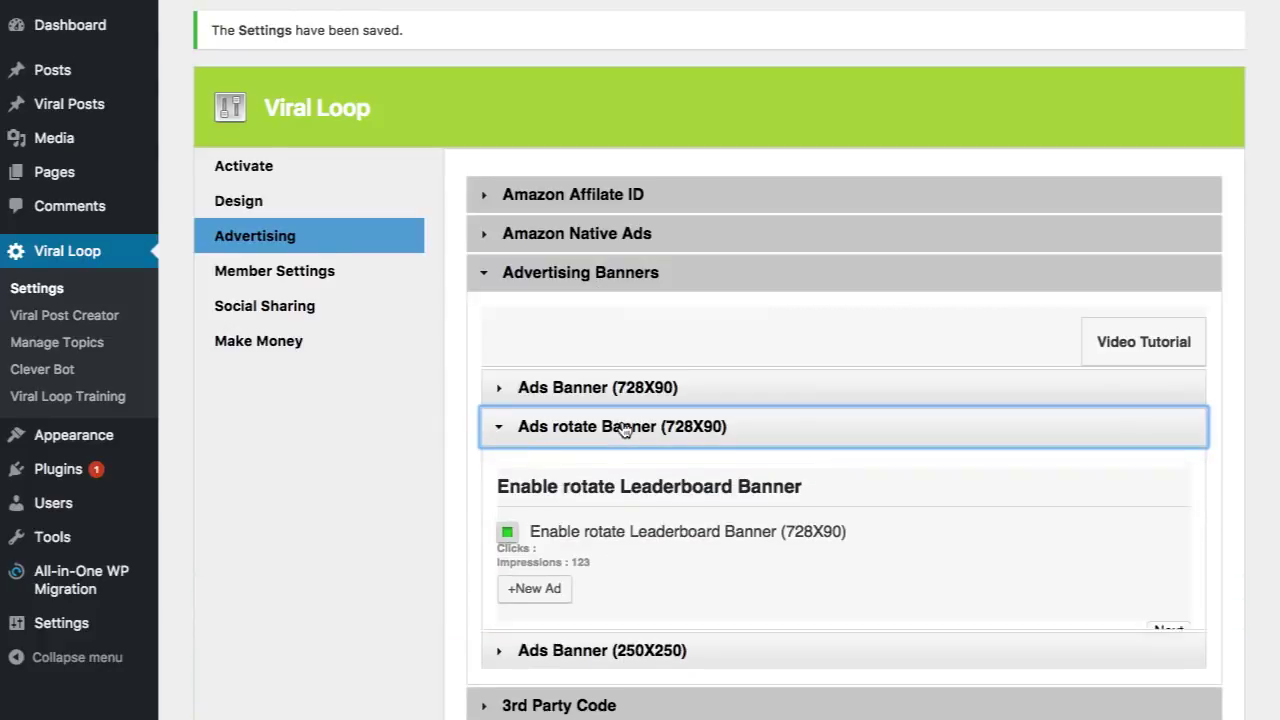
click(532, 590)
scroll(616, 572, down, 1)
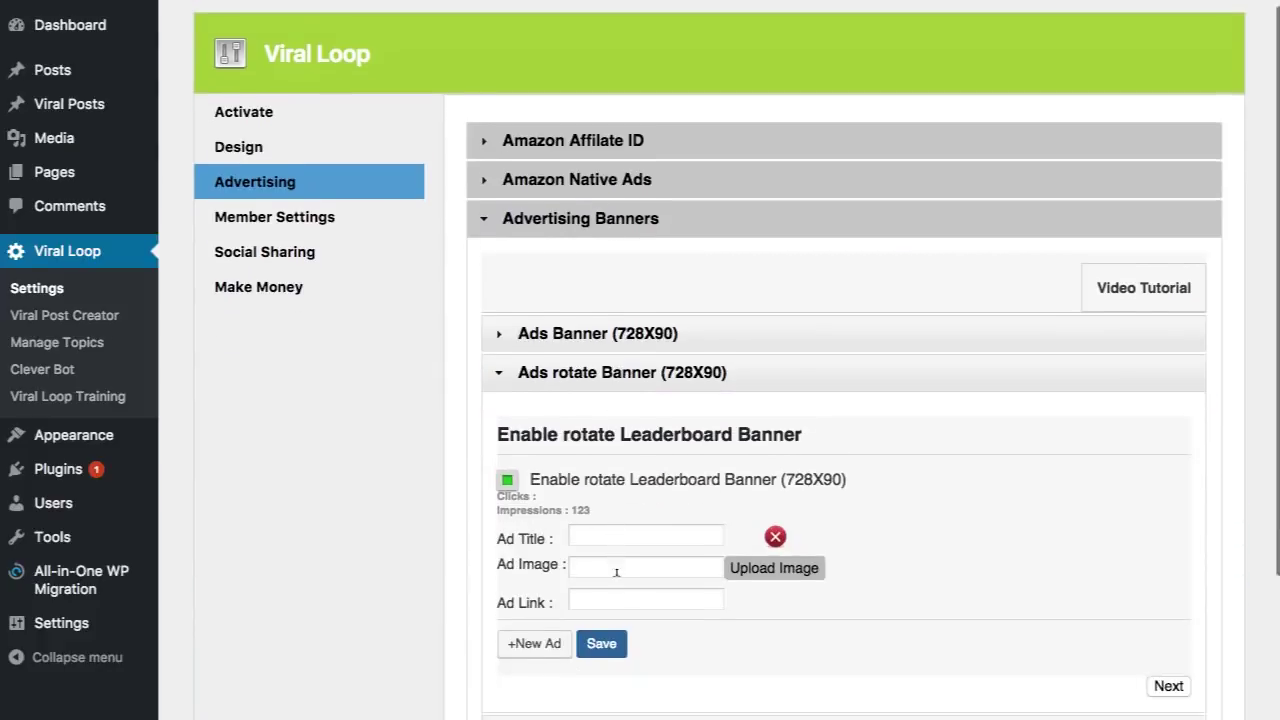
- Title the new rotating leaderboard ad "Viral Loop Demo"
scroll(616, 572, down, 3)
click(591, 398)
text(V)
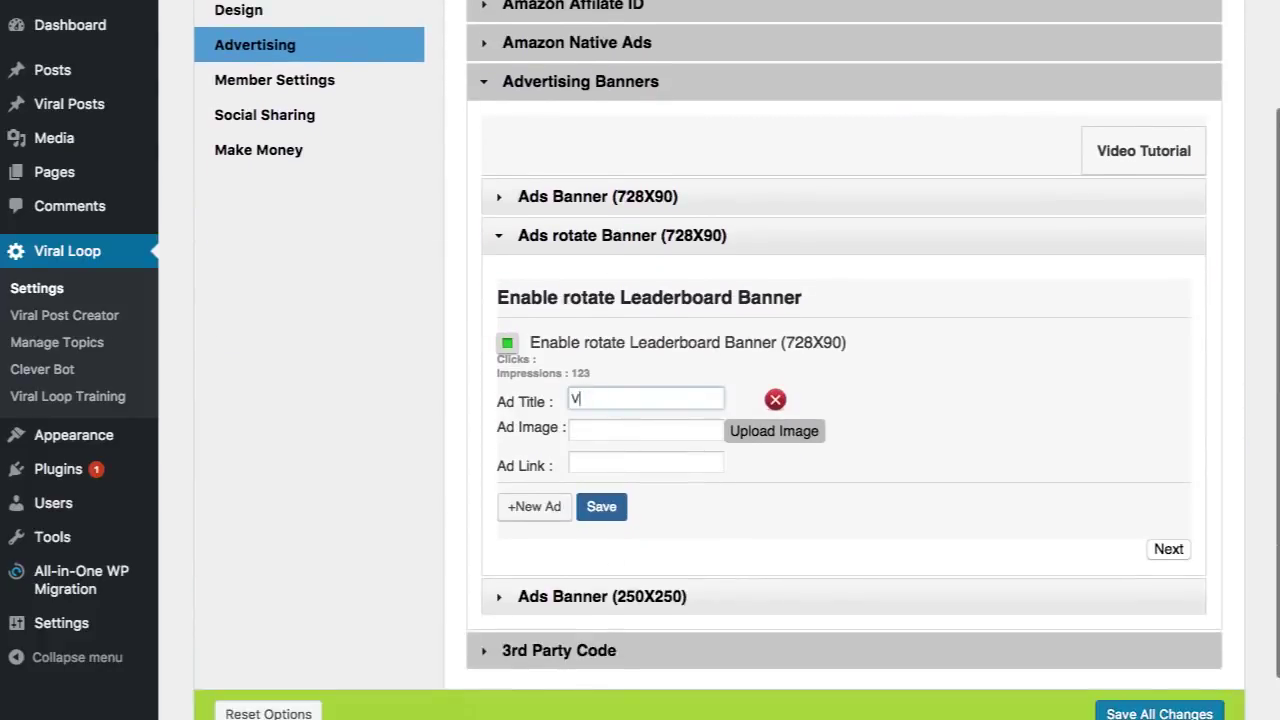
text(iral Loop)
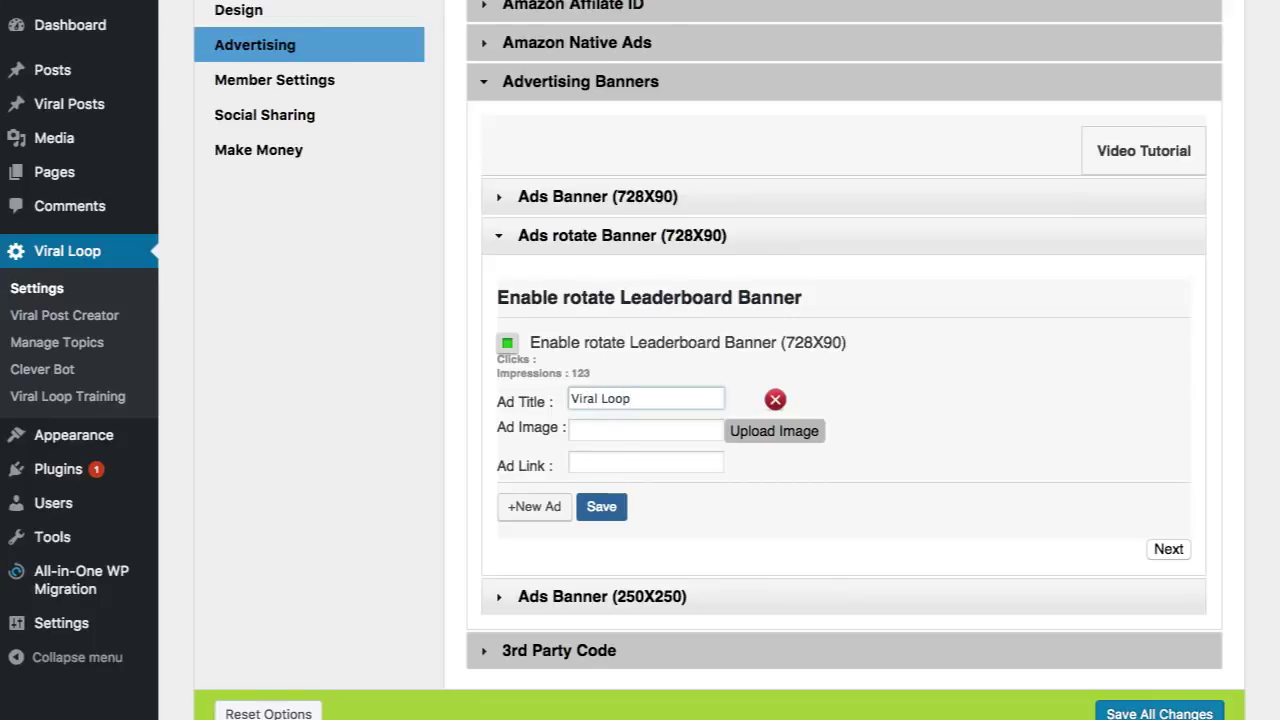
text( Demo)
- Insert the full-size FR-Summit-2016-728x90 picture from the Media Library as the rotating ad's image
click(750, 436)
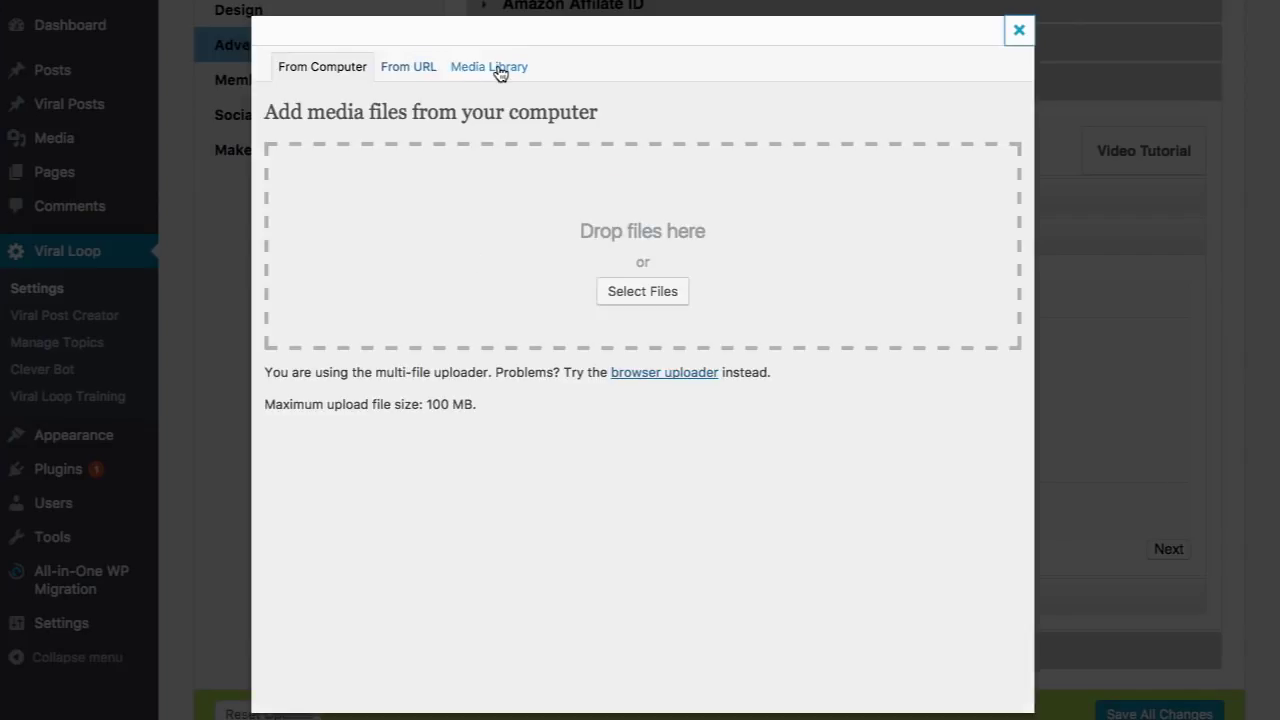
click(498, 68)
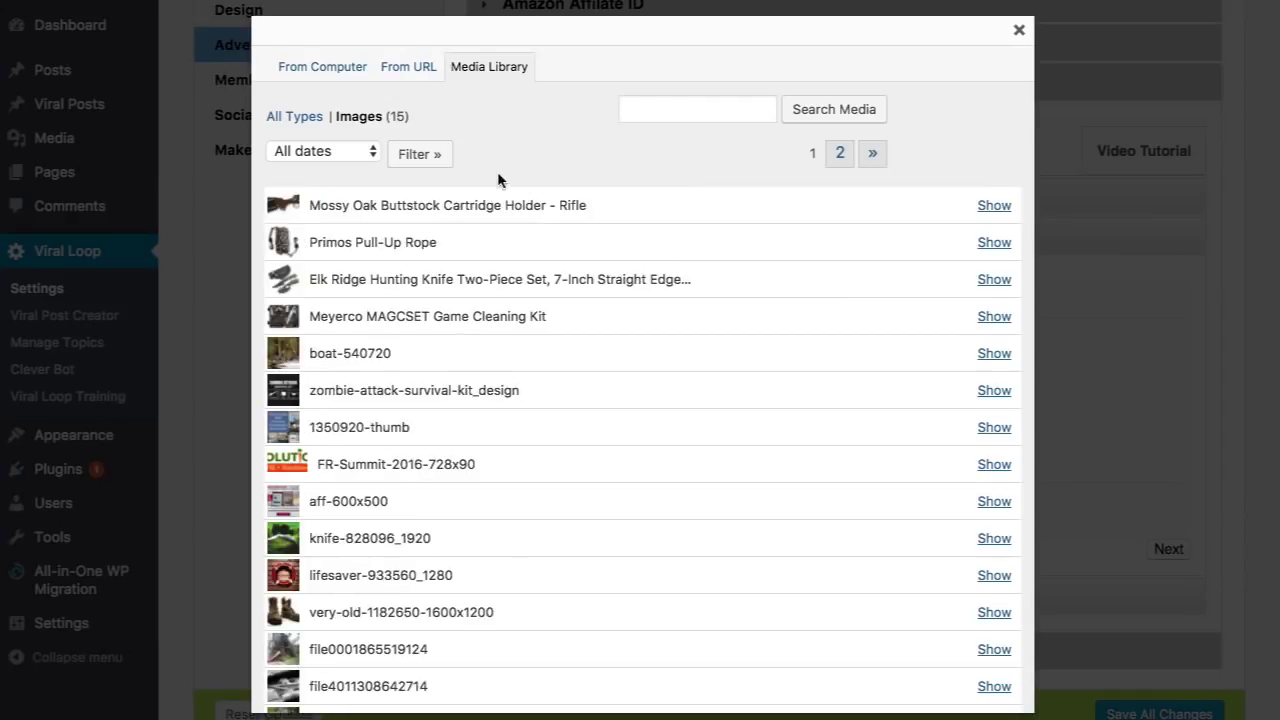
click(992, 464)
scroll(486, 475, down, 5)
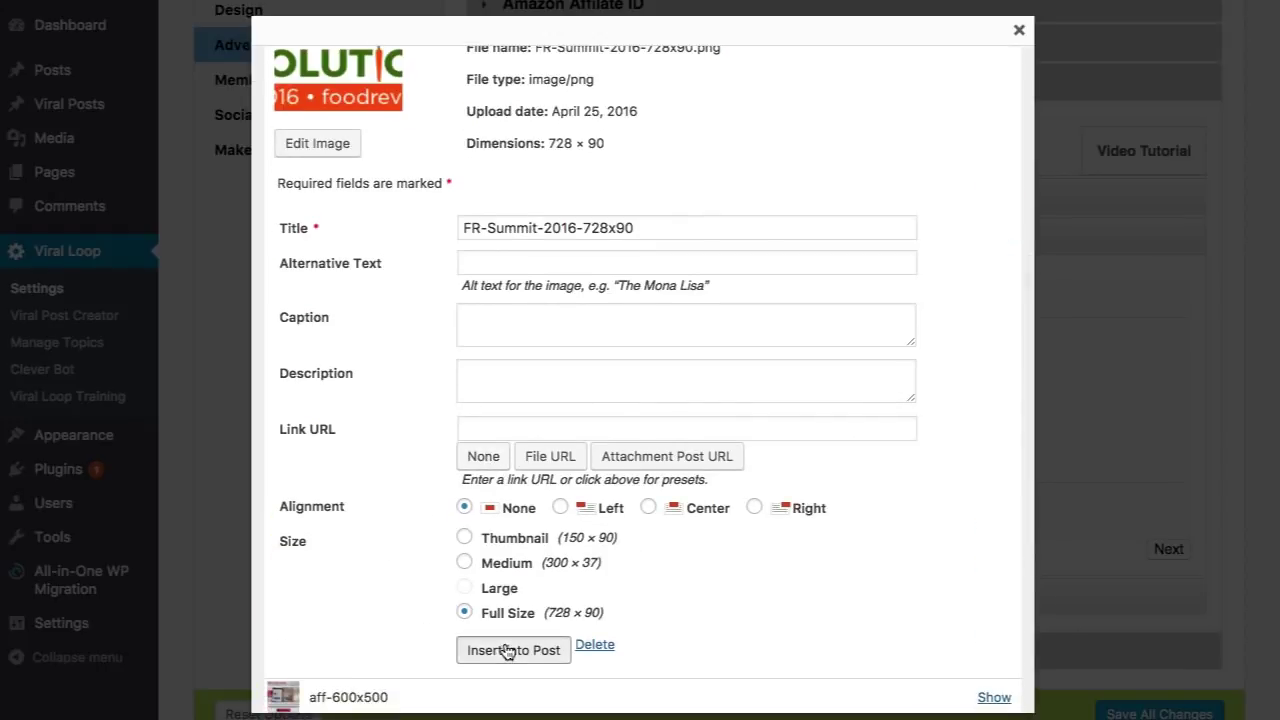
click(508, 650)
click(617, 460)
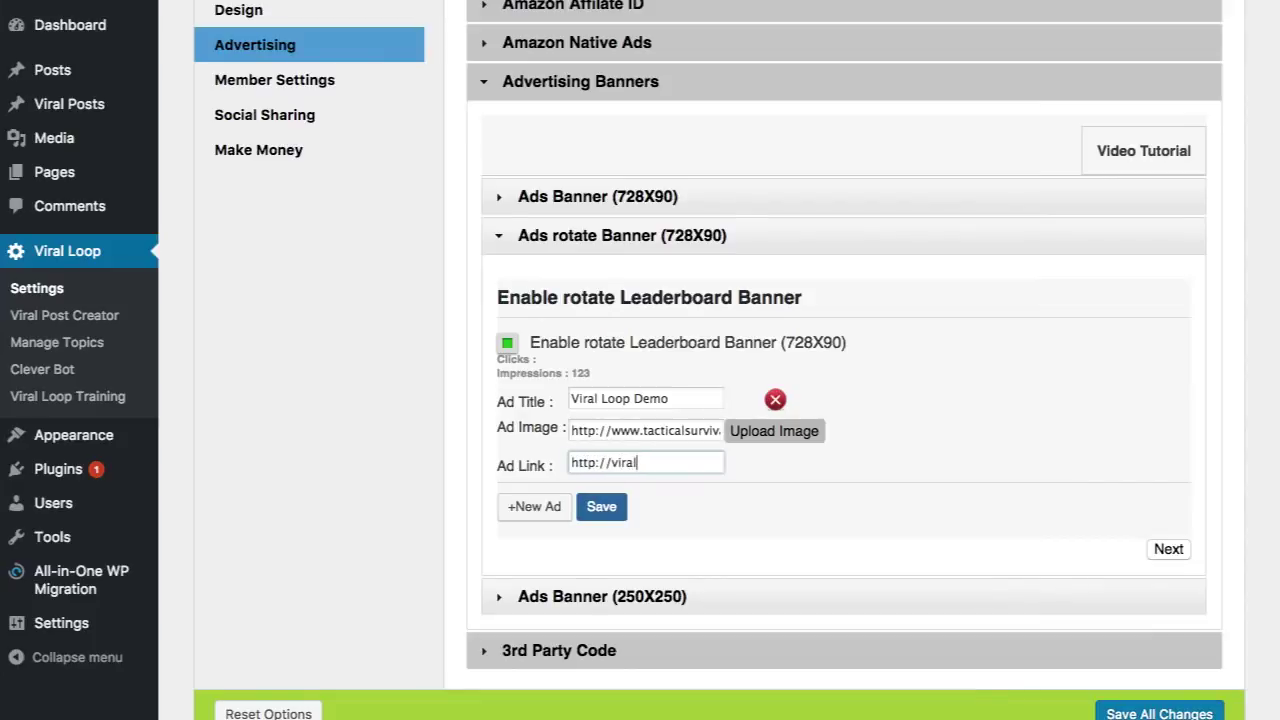
text(http://viralloop.io)
click(605, 515)
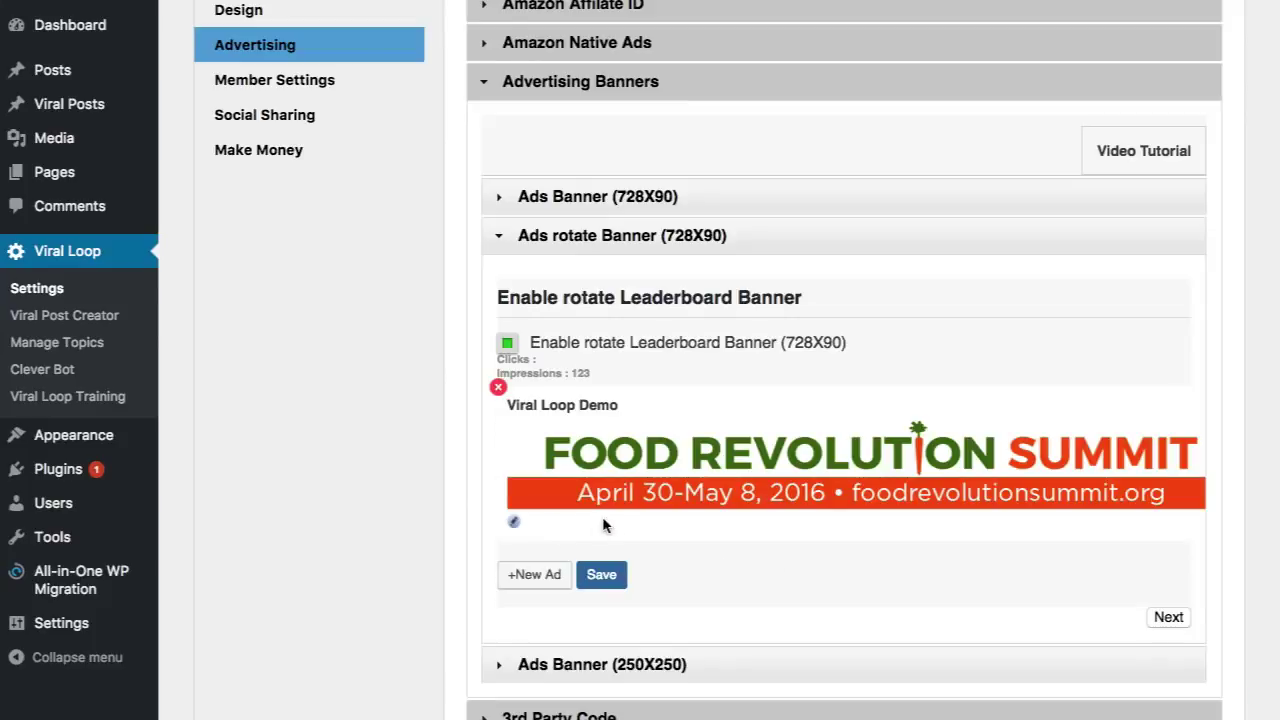
scroll(742, 492, down, 1)
scroll(742, 492, down, 3)
click(1185, 645)
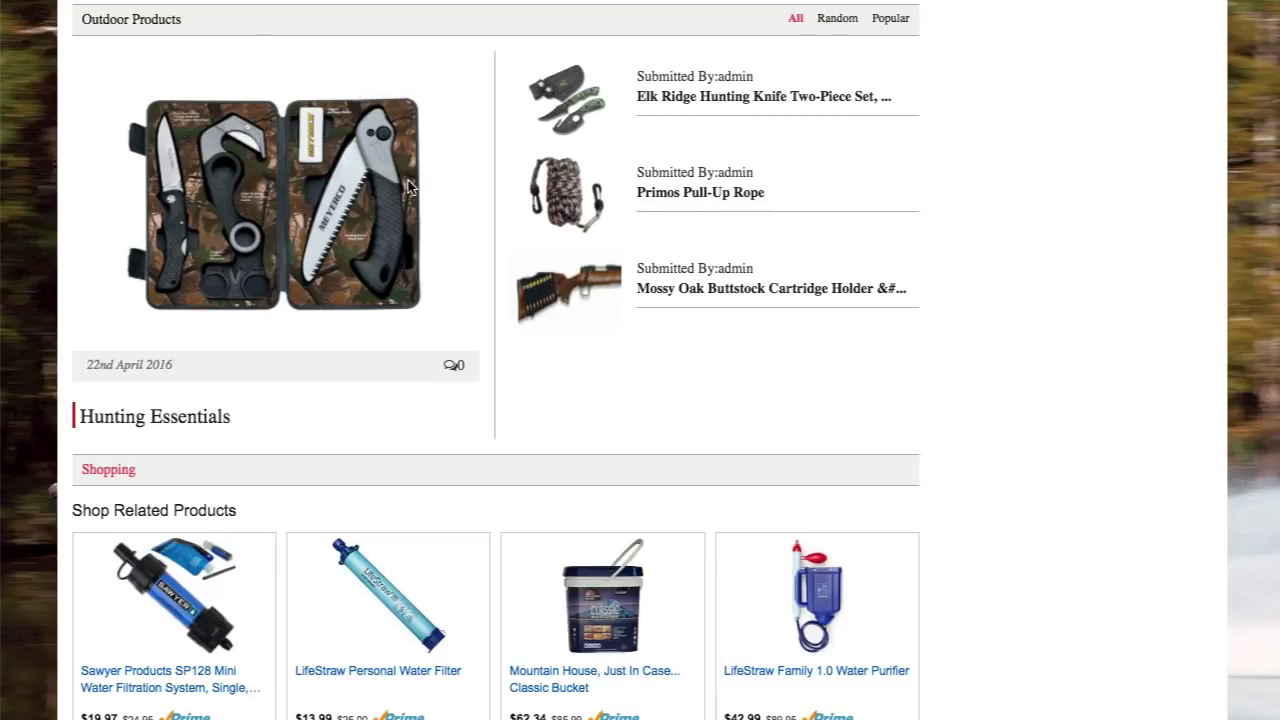
- Look over the site's home page to check where the leaderboard banner and the sidebar ad are placed
scroll(408, 180, up, 7)
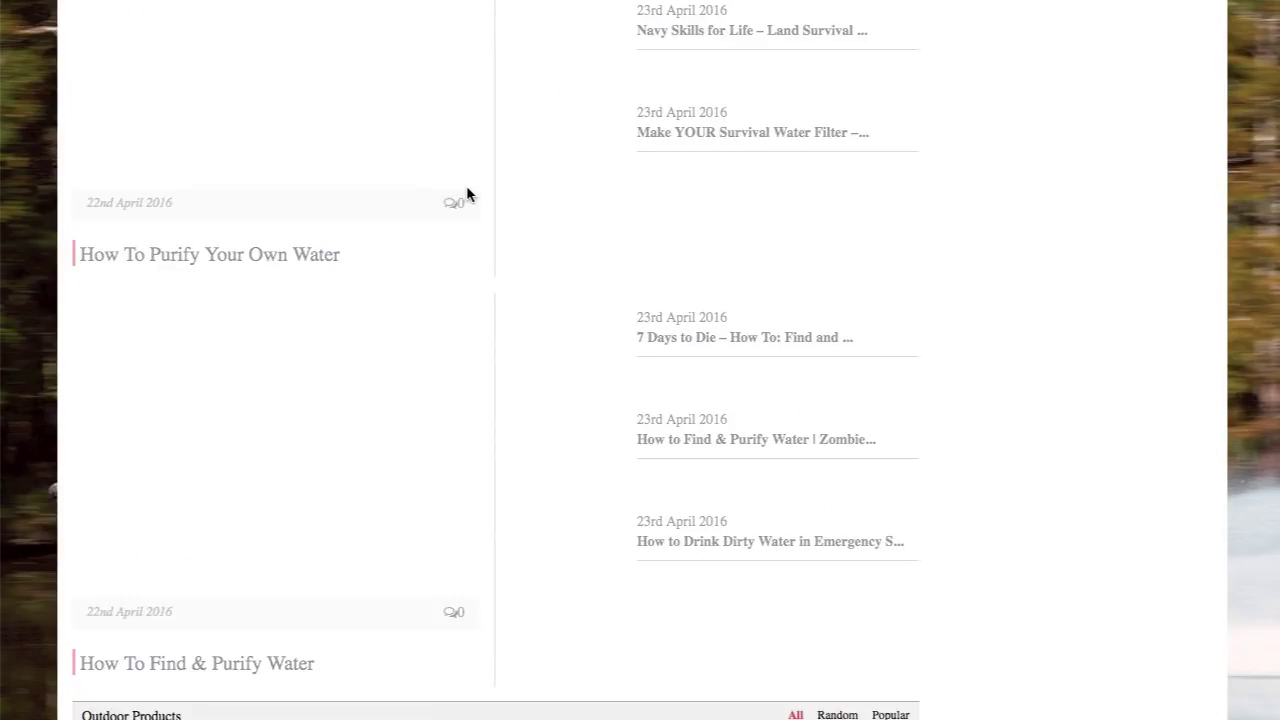
scroll(466, 194, down, 7)
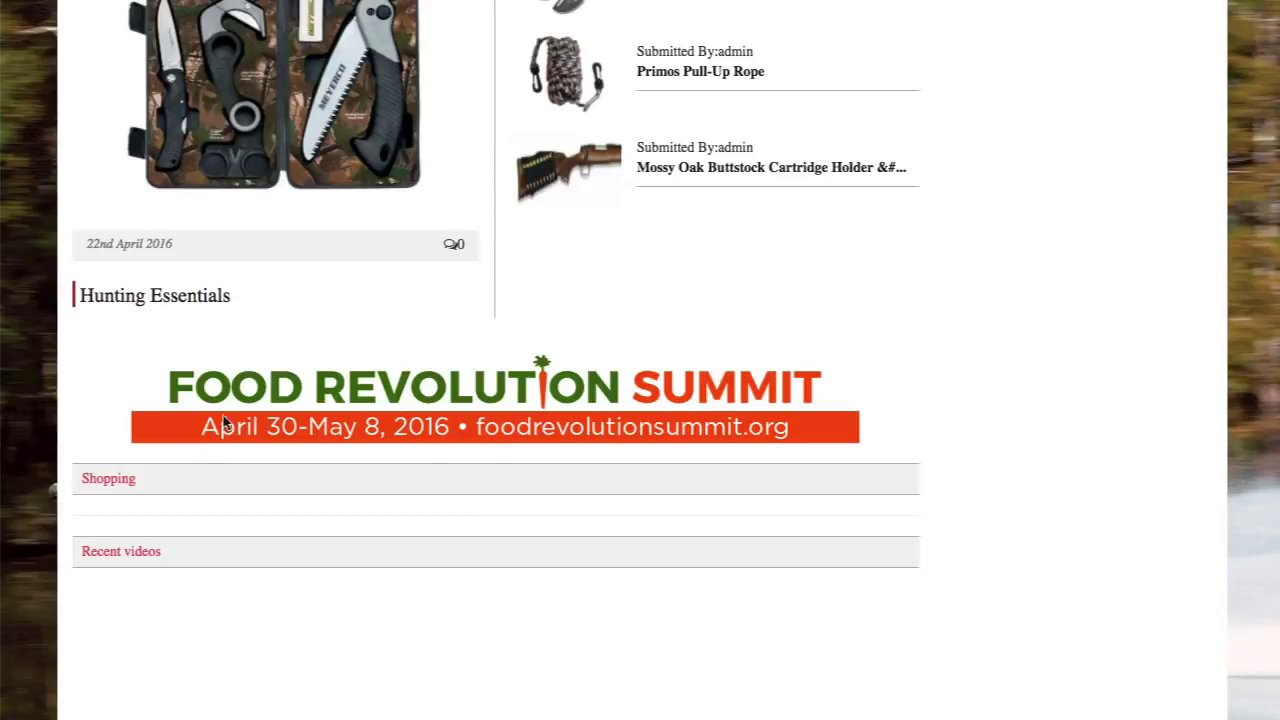
scroll(460, 414, up, 15)
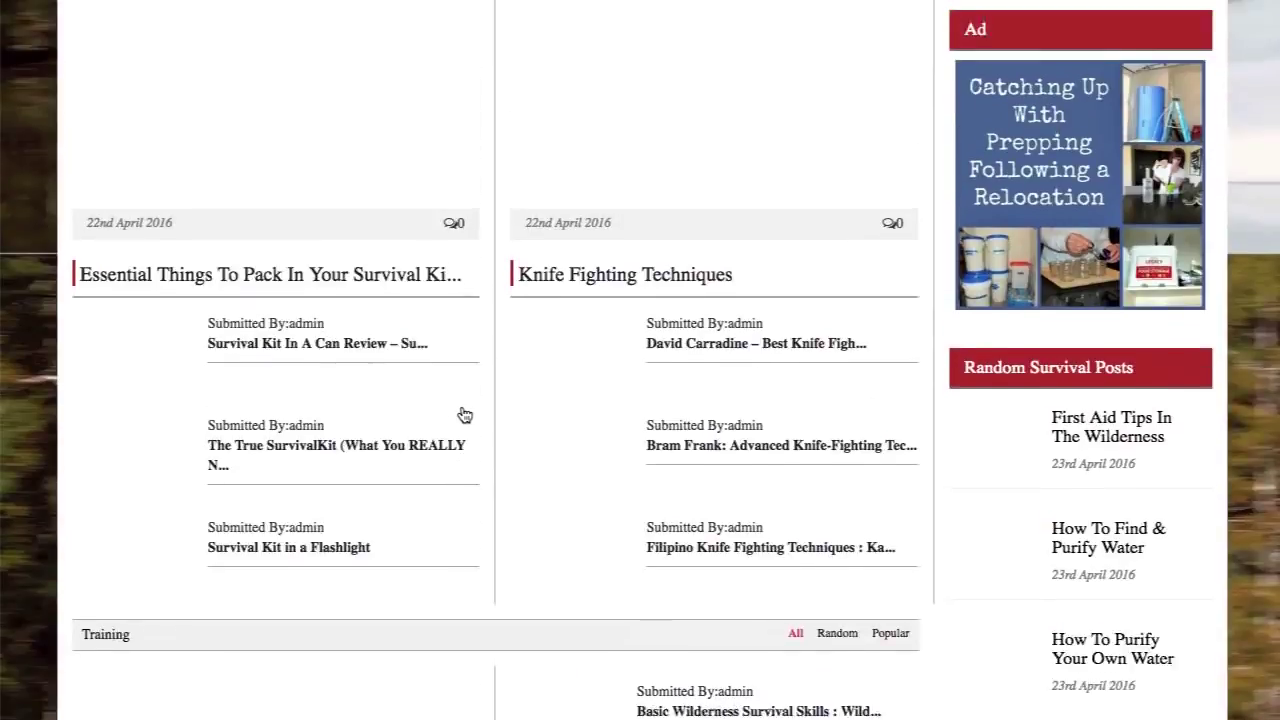
scroll(843, 226, down, 4)
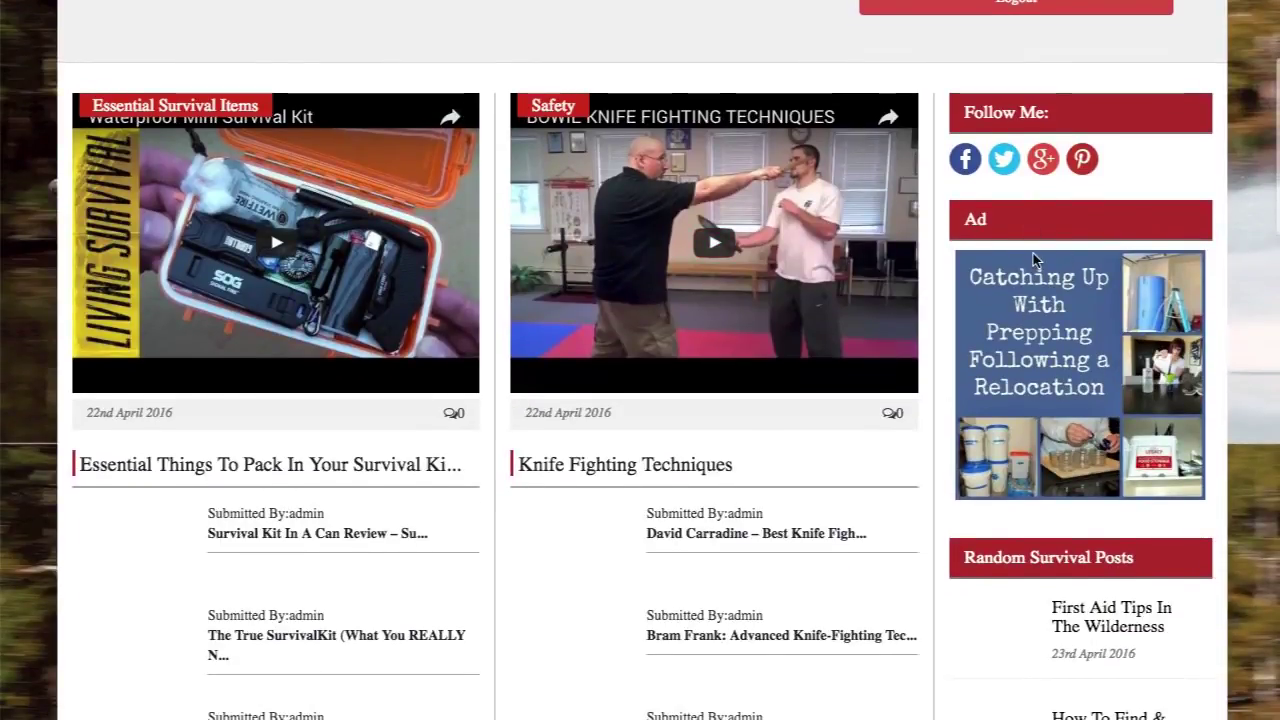
scroll(1000, 300, up, 1)
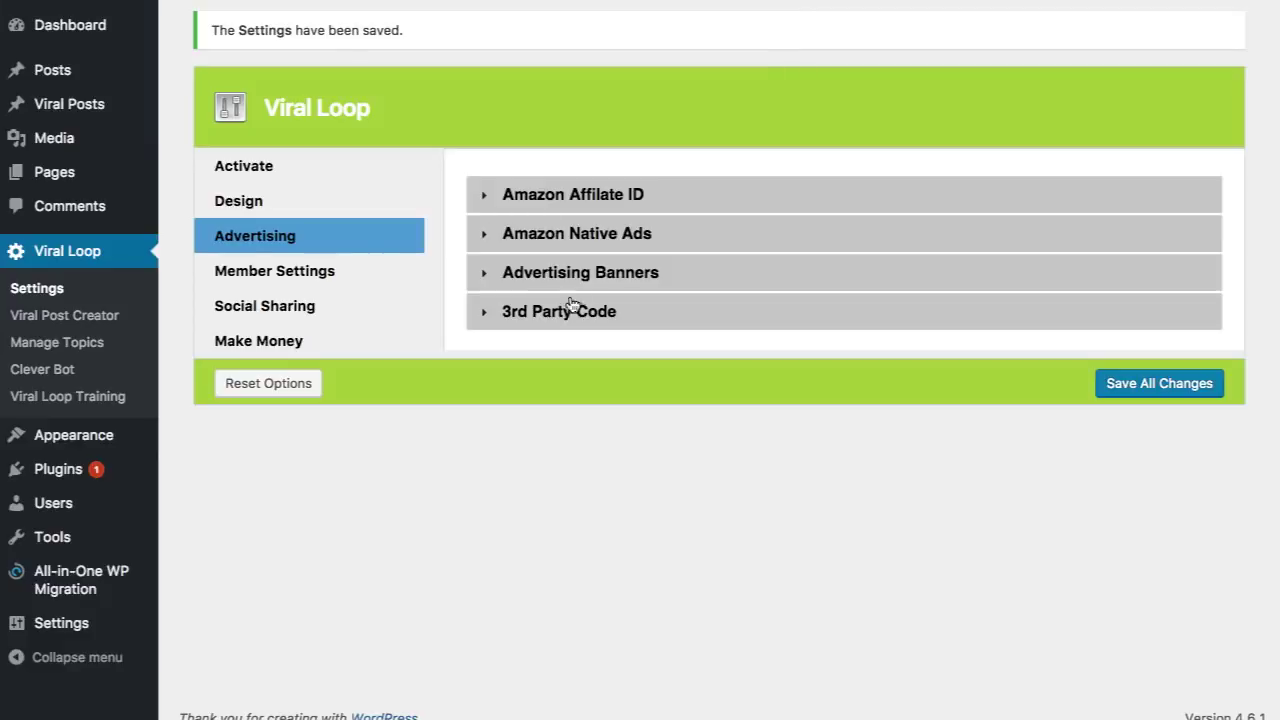
- Review the ads in the Ads Banner (728X90) and Ads Banner (250X250) settings under Advertising Banners, collapsing each section
click(587, 275)
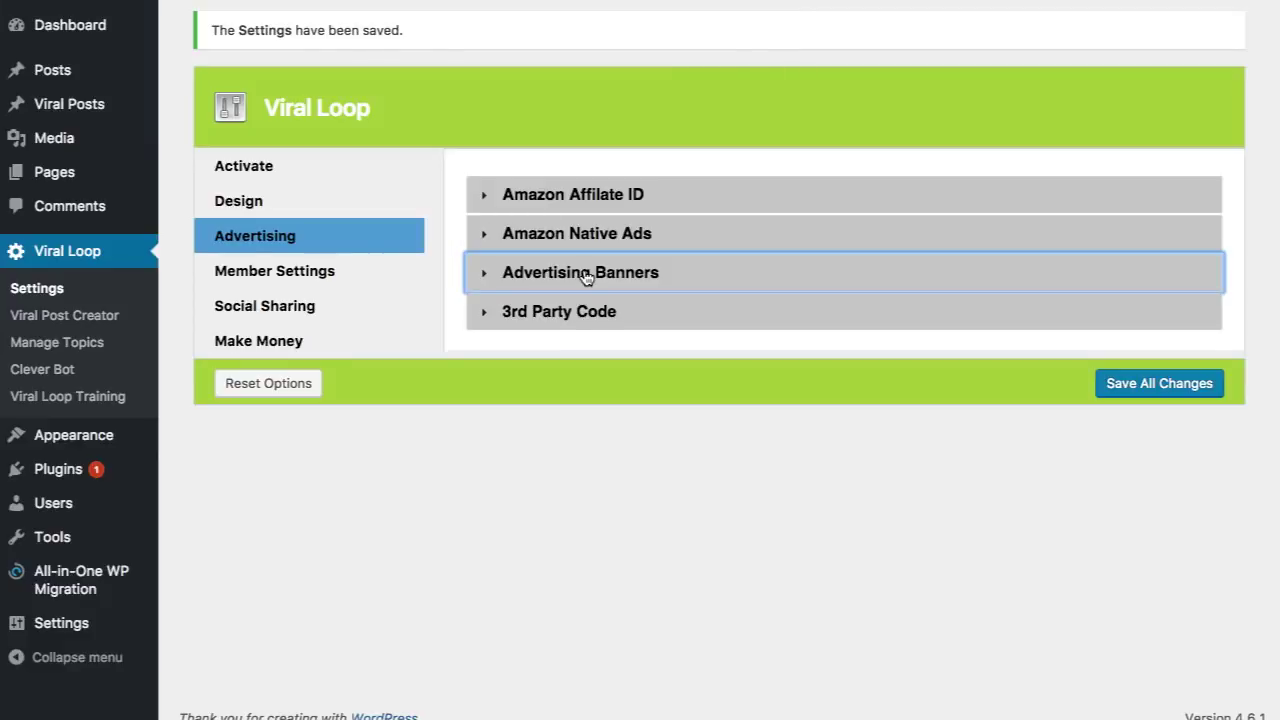
click(632, 396)
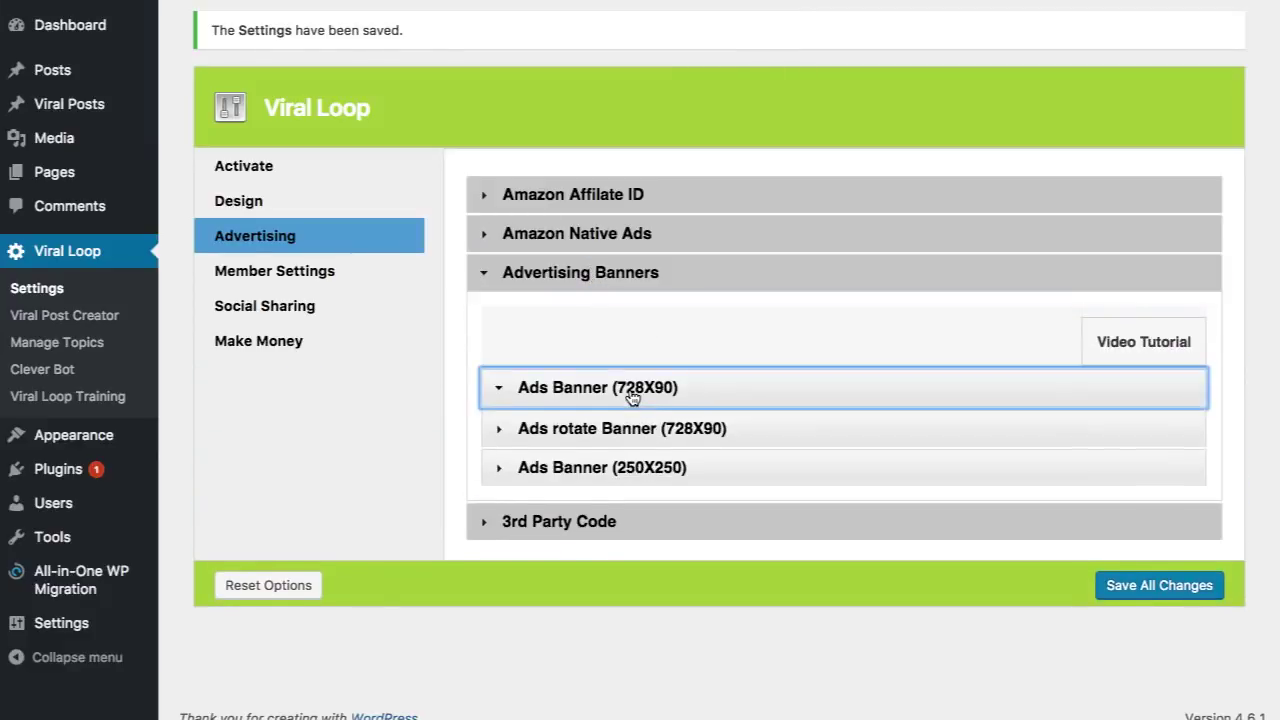
scroll(628, 390, down, 3)
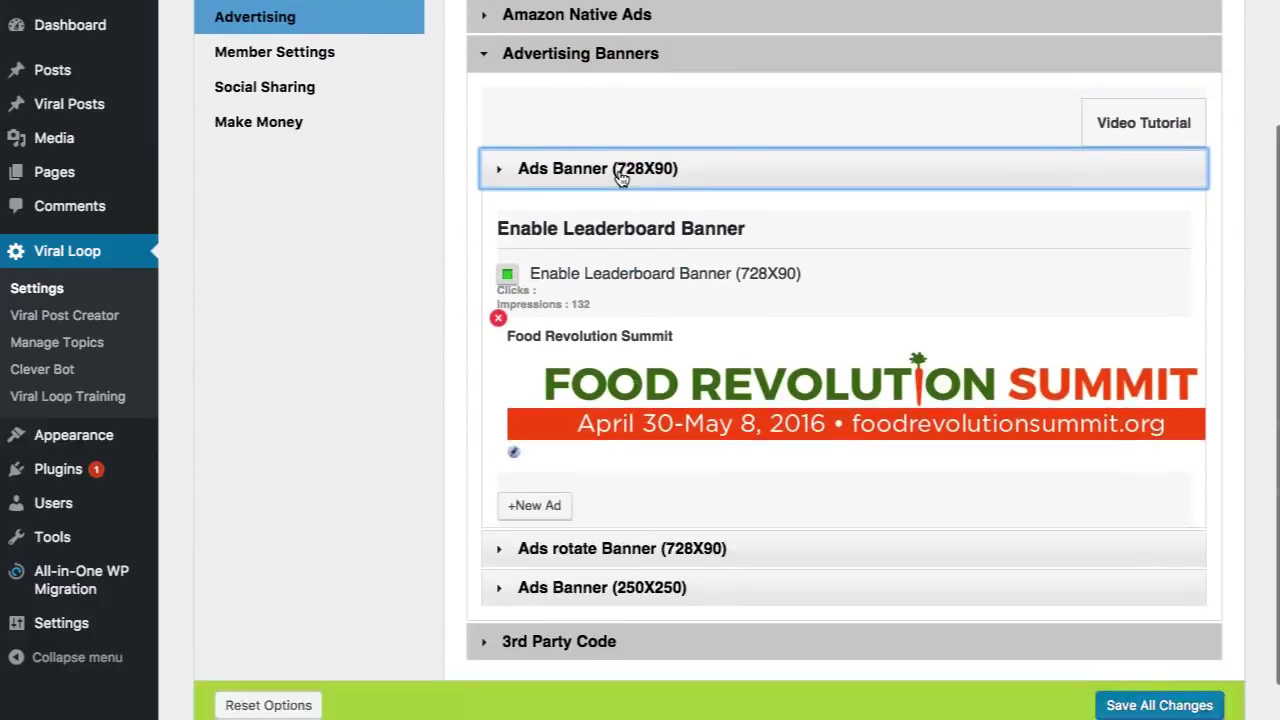
click(620, 177)
click(639, 470)
scroll(686, 449, down, 5)
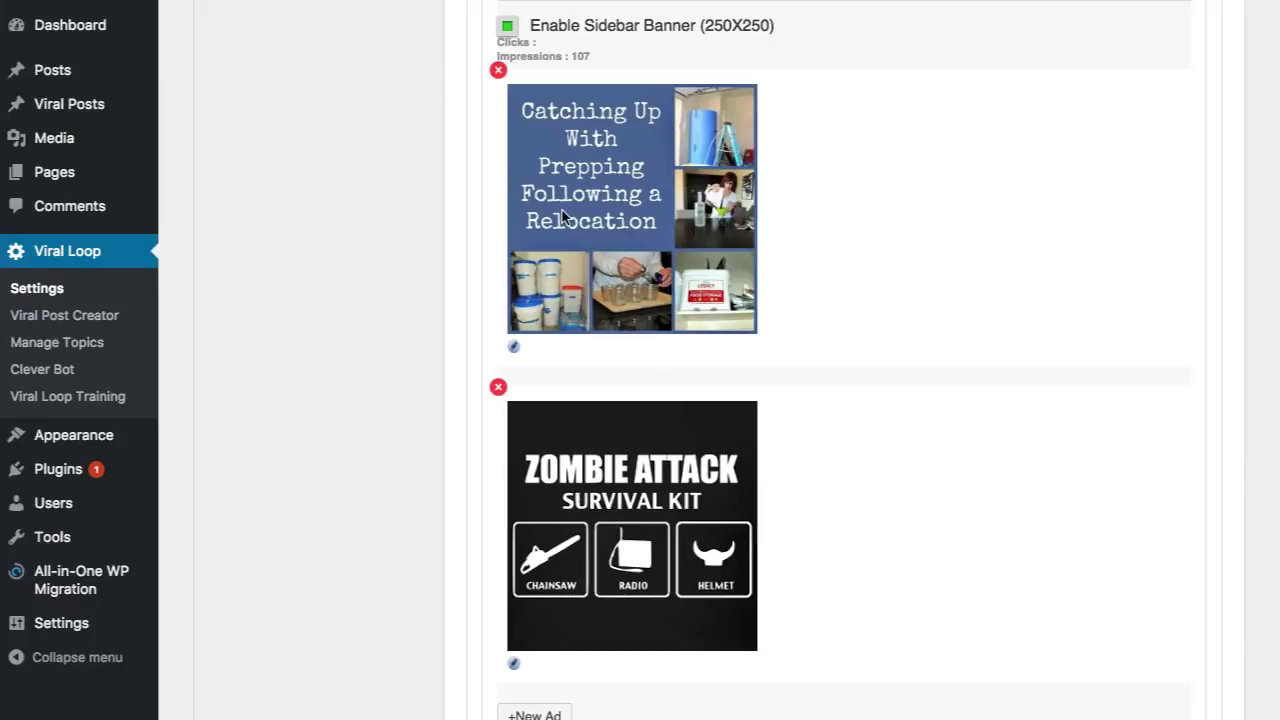
scroll(562, 212, up, 5)
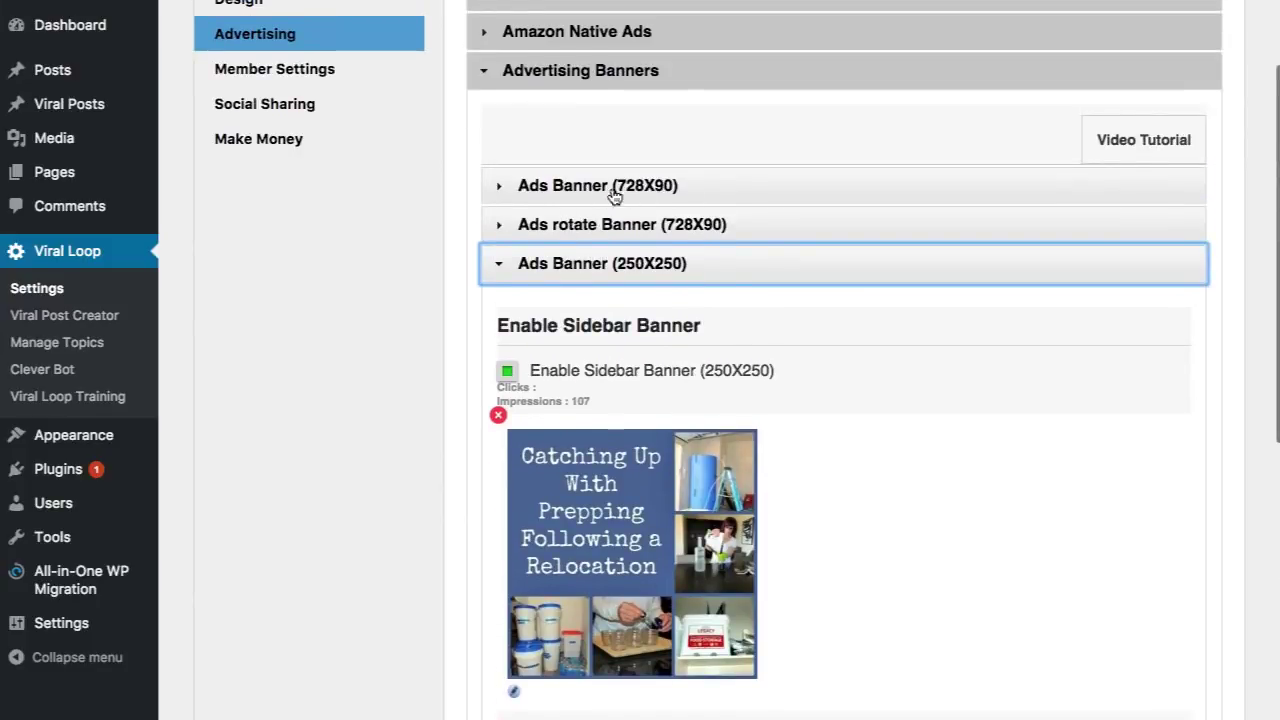
scroll(617, 194, down, 1)
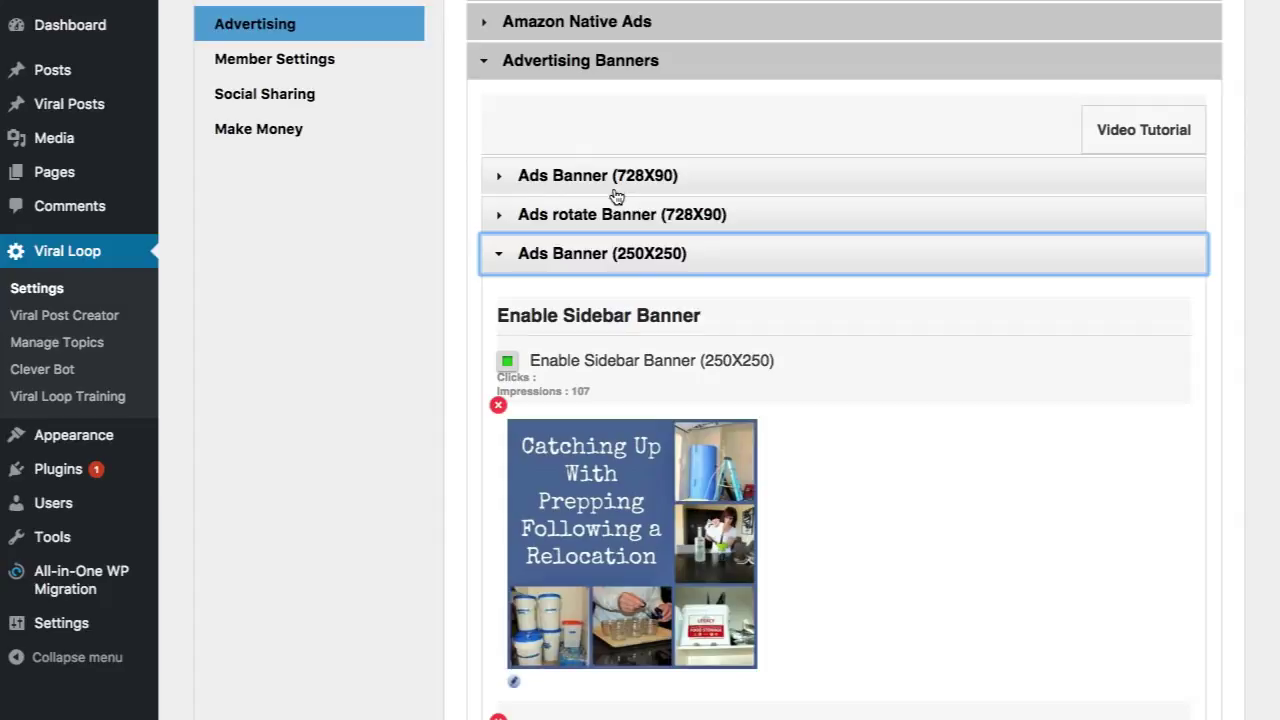
click(594, 253)
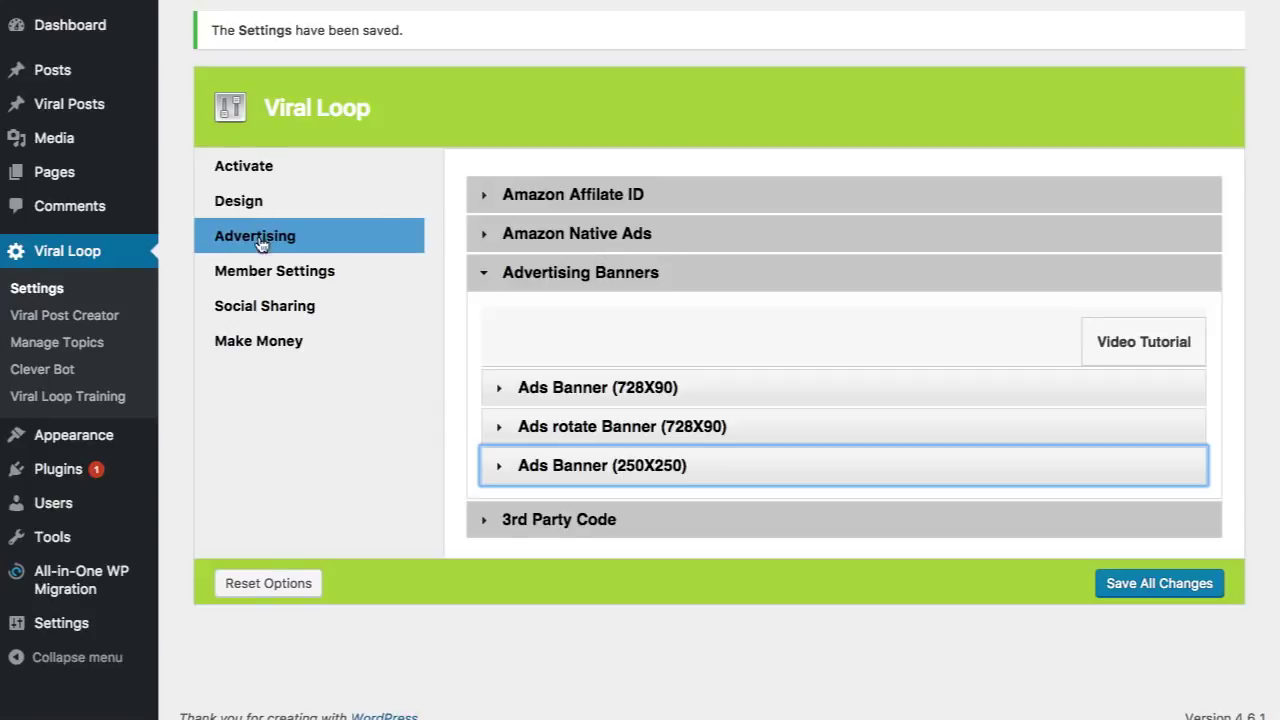
- Expand the Amazon Native Ads settings and examine the Shop Related Products block and surrounding sections on the site's home page
click(556, 237)
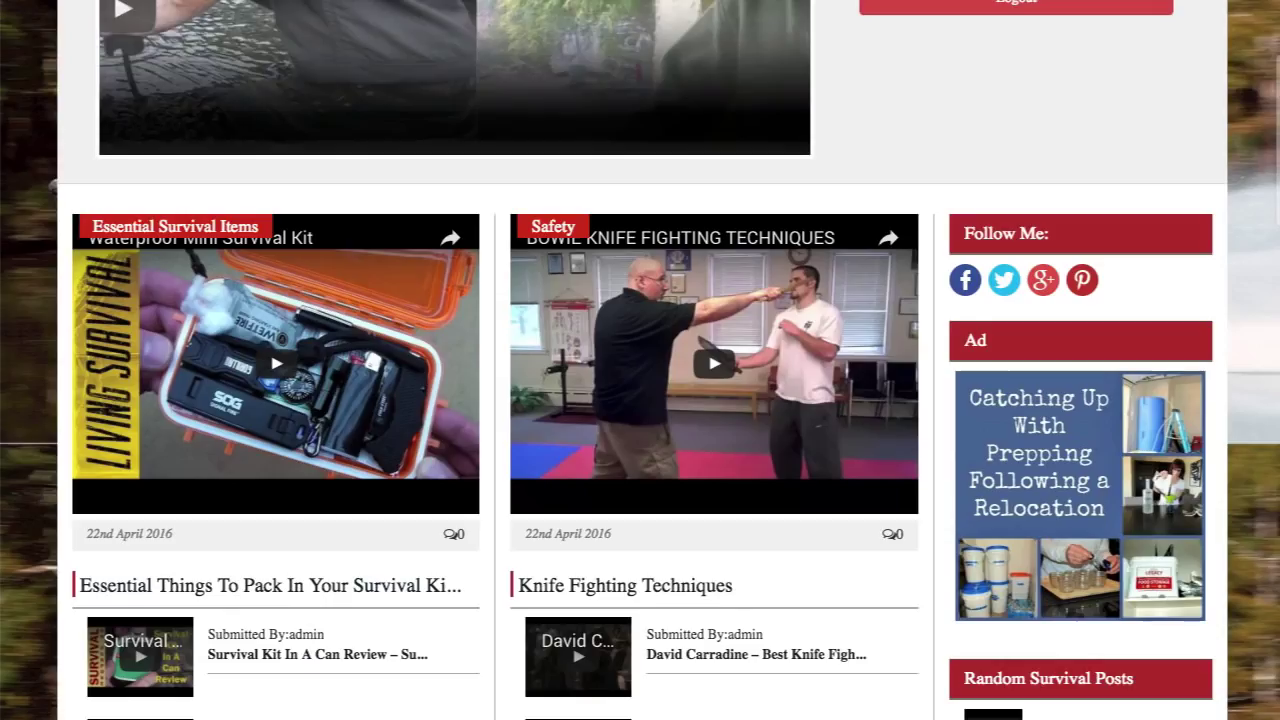
scroll(277, 63, down, 15)
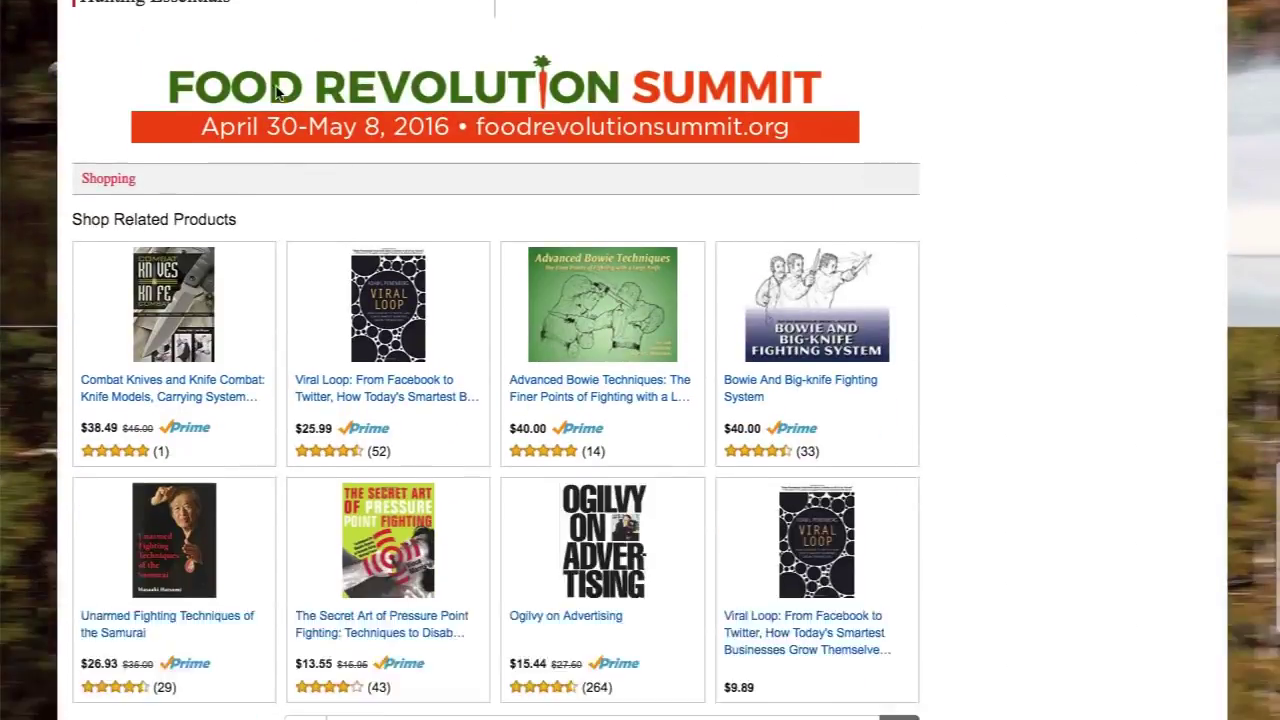
scroll(277, 89, up, 2)
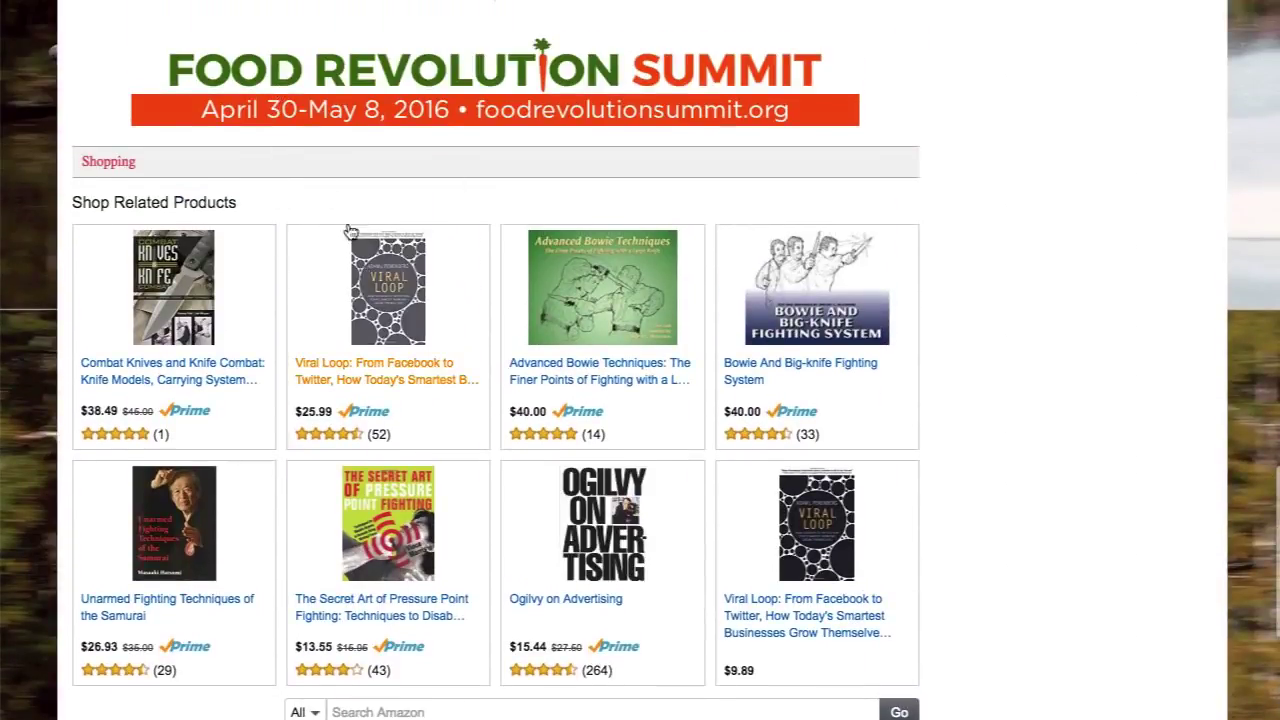
scroll(360, 168, up, 4)
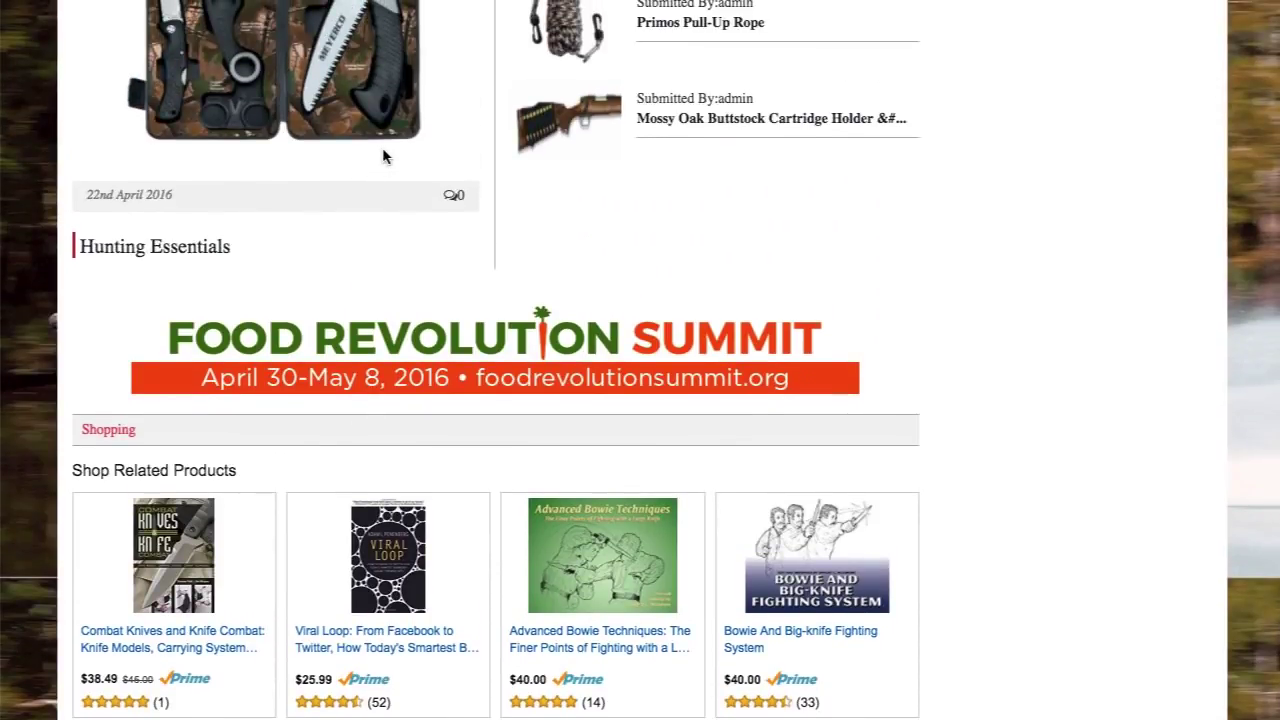
scroll(397, 190, up, 10)
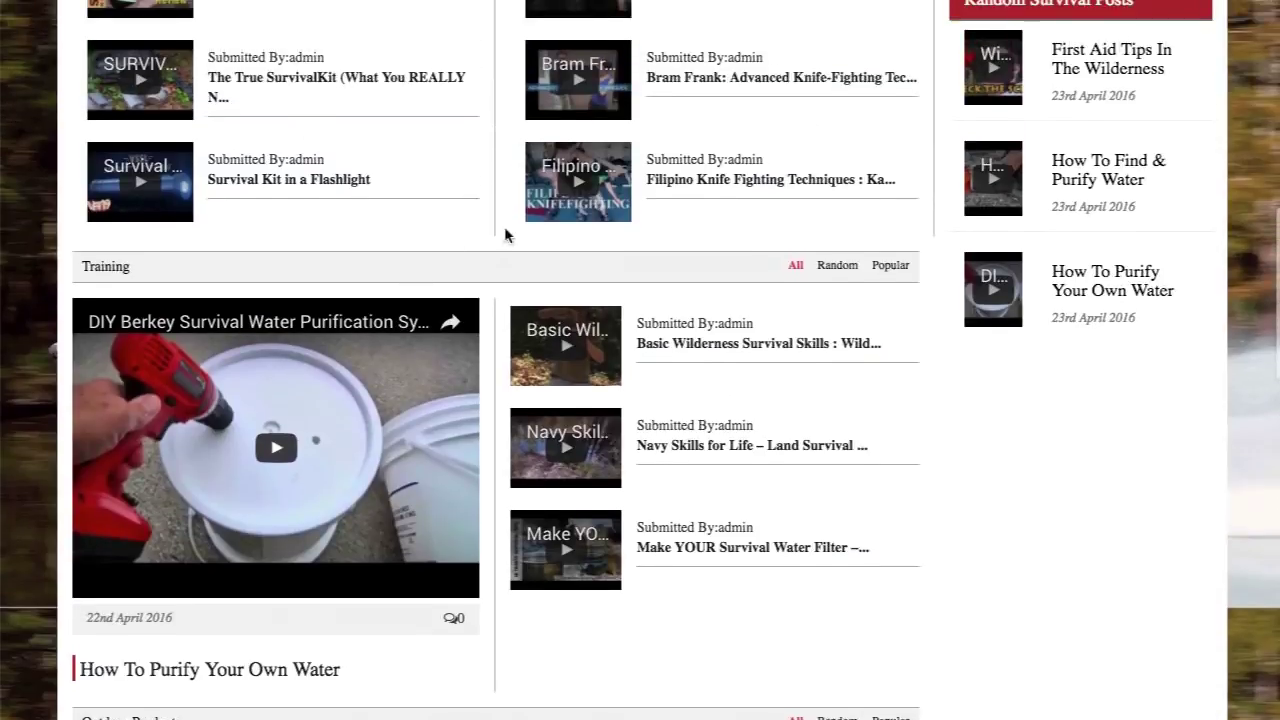
scroll(393, 150, down, 10)
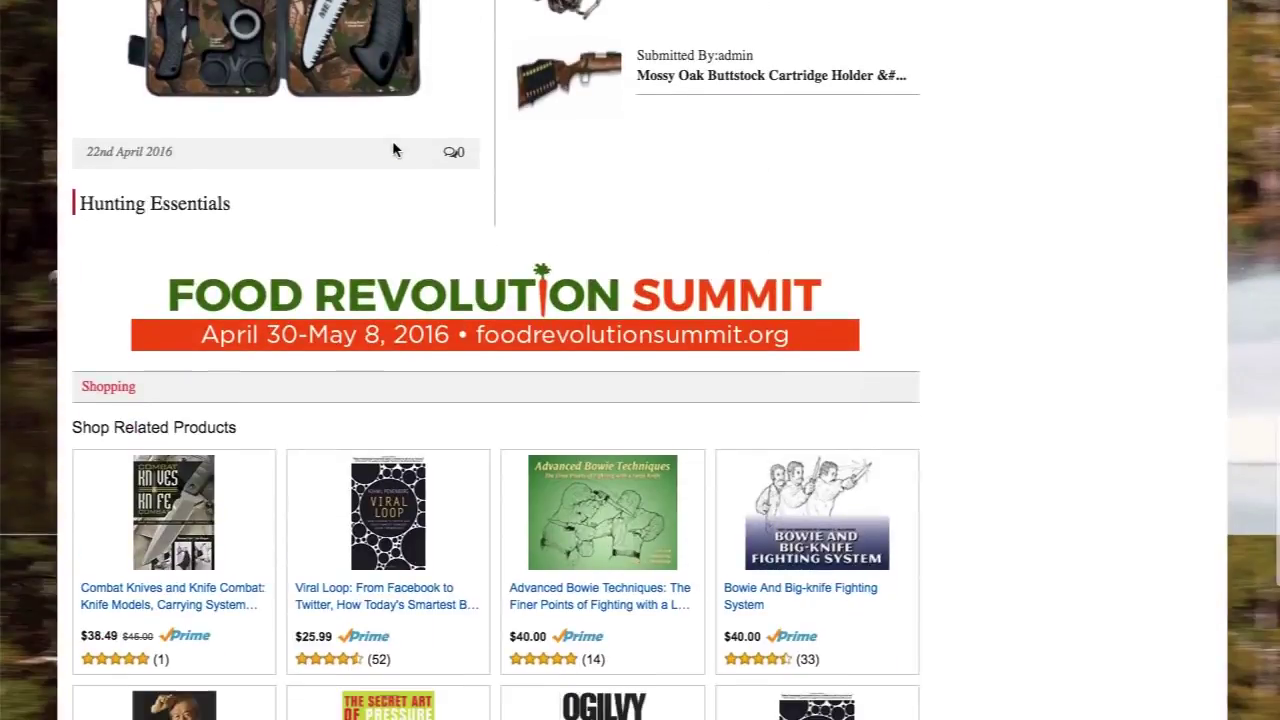
scroll(393, 150, up, 4)
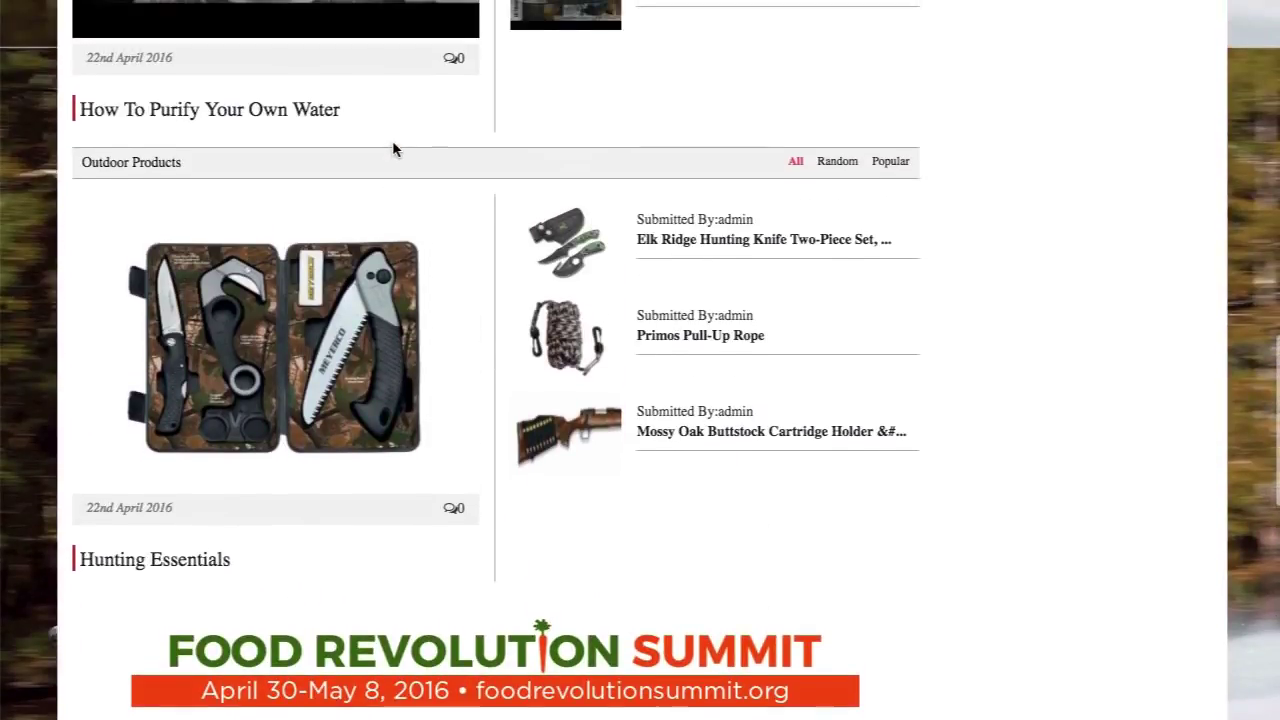
scroll(393, 148, up, 3)
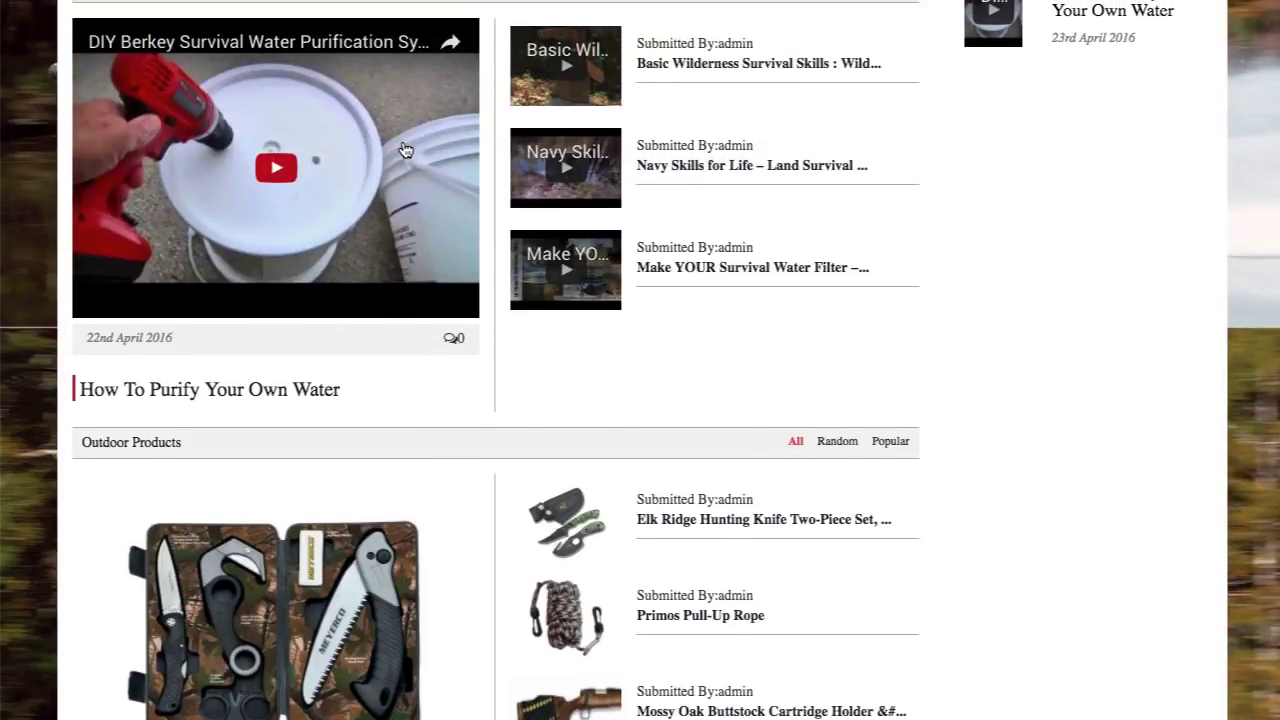
scroll(405, 150, up, 2)
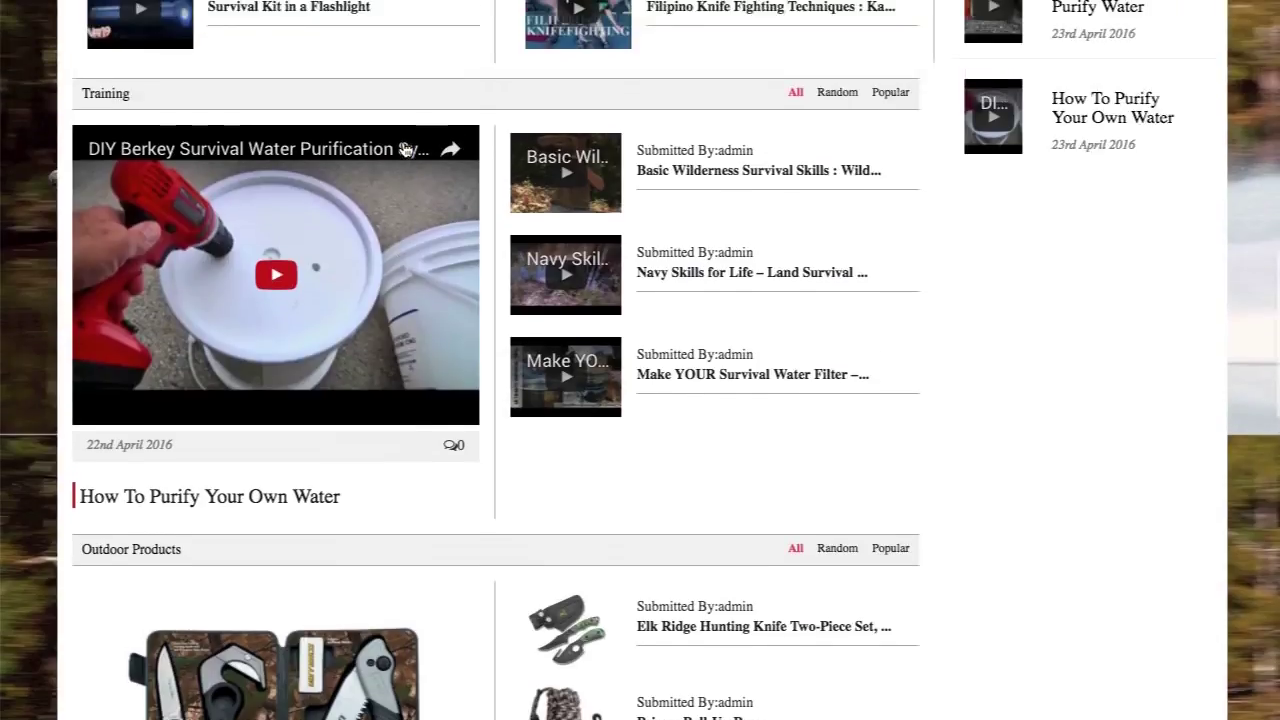
scroll(405, 150, down, 5)
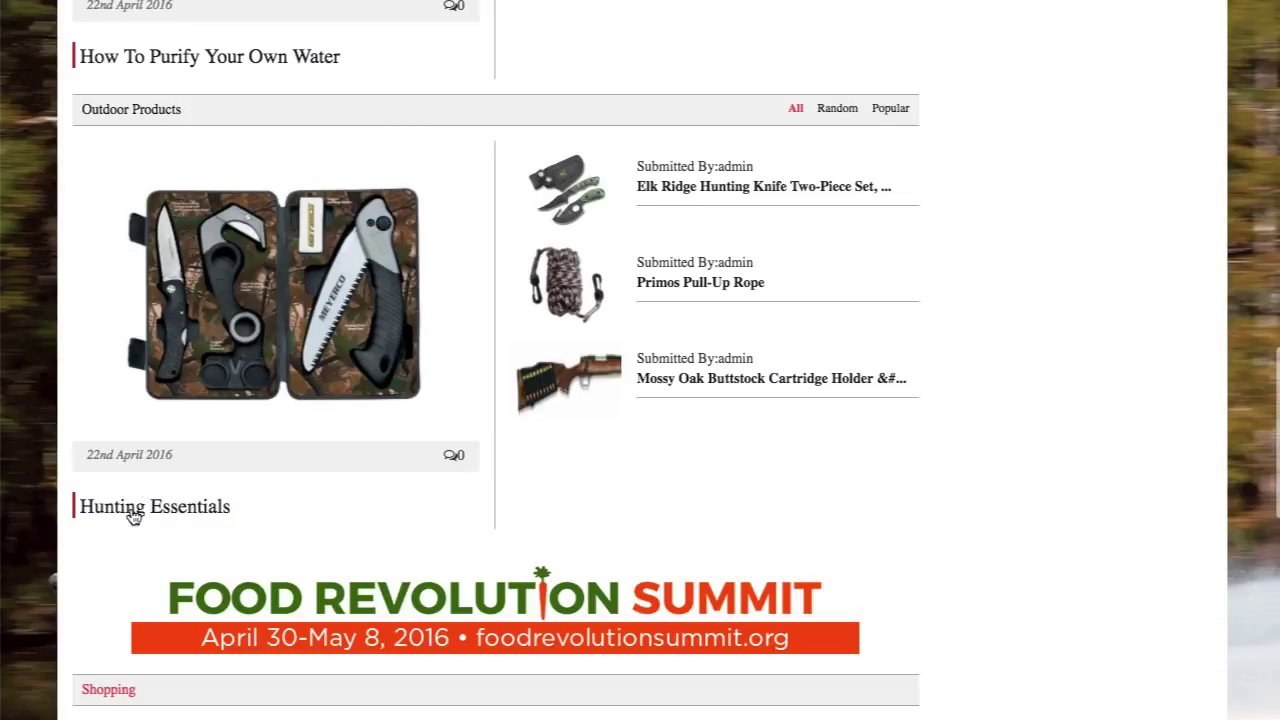
- Open the "Hunting Essentials" viral post and its Meyerco MAGCSET Game Cleaning Kit item, and check the item's related Amazon products
click(405, 381)
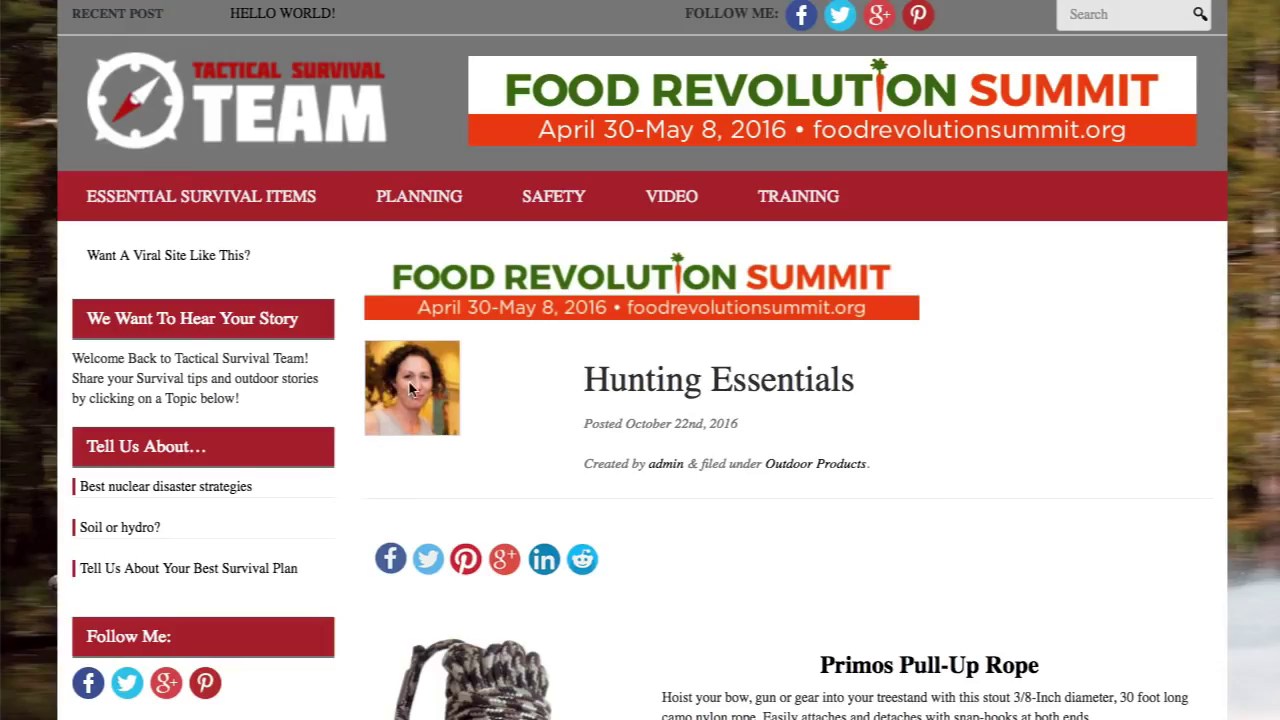
scroll(960, 338, down, 5)
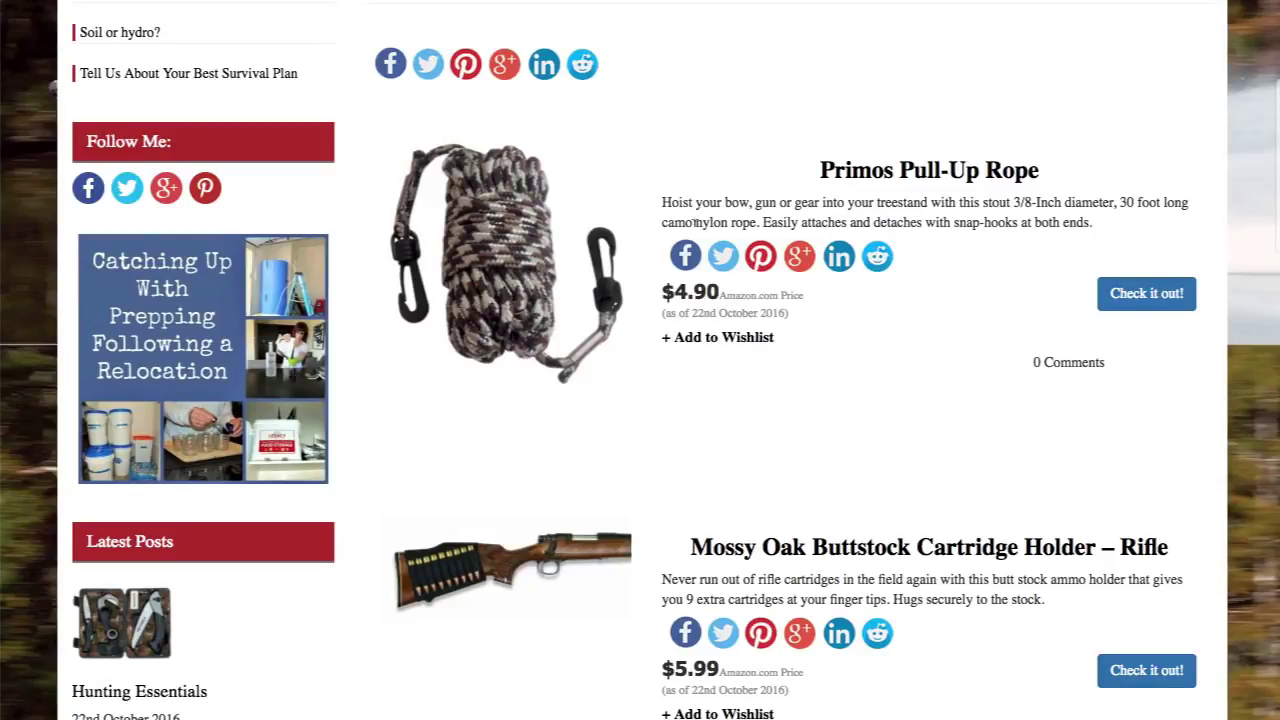
scroll(774, 290, up, 2)
scroll(840, 322, down, 3)
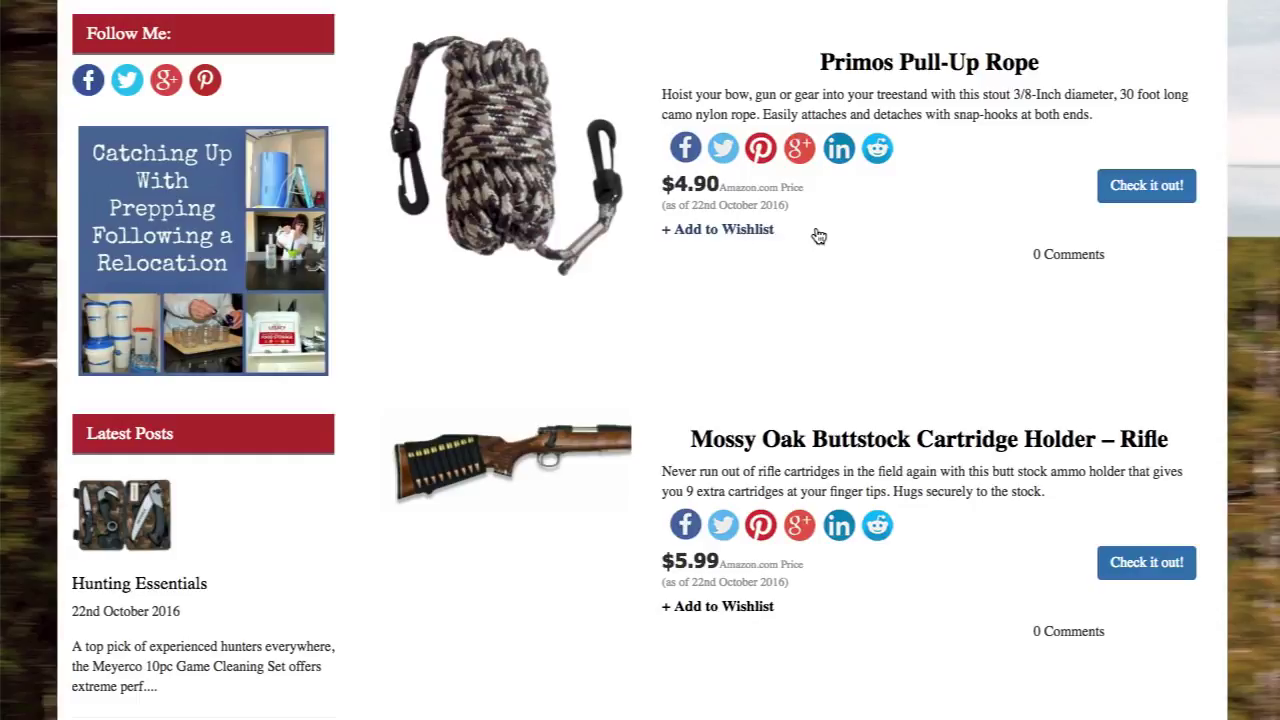
scroll(820, 258, down, 3)
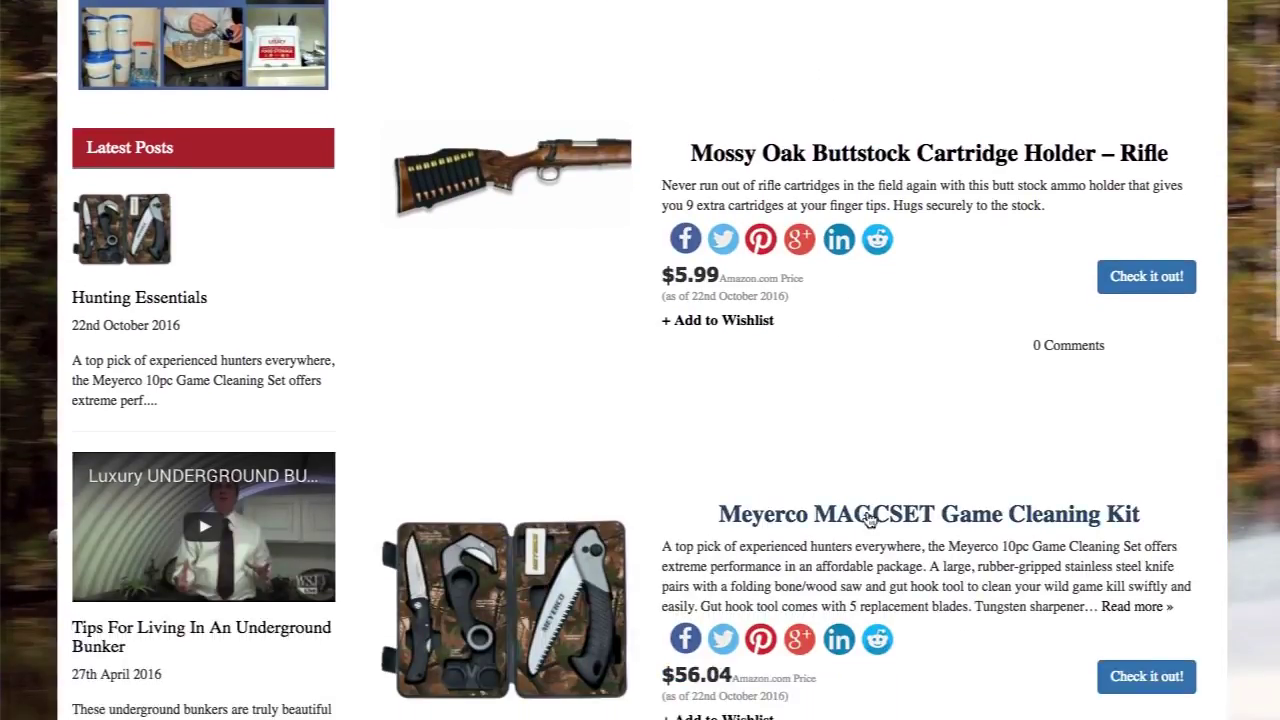
click(876, 515)
scroll(821, 423, down, 4)
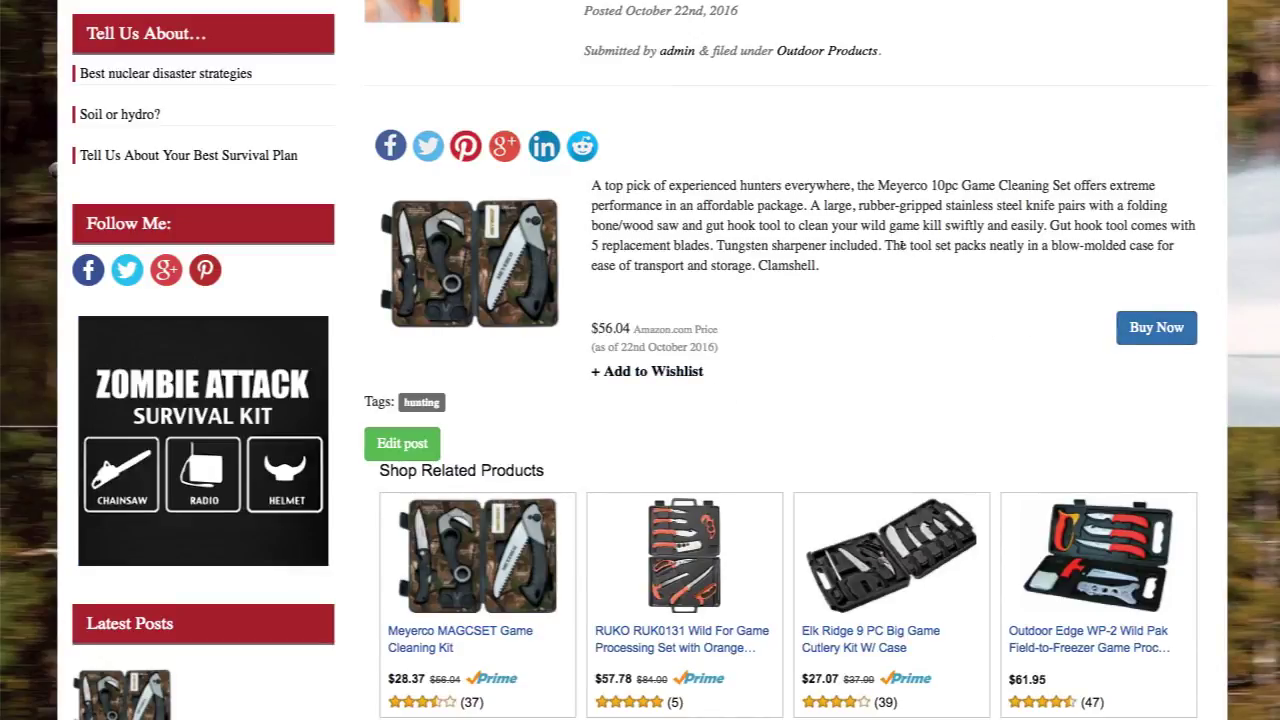
- Look through the Shop Related Products block below the Meyerco MAGCSET Game Cleaning Kit item
scroll(895, 256, down, 3)
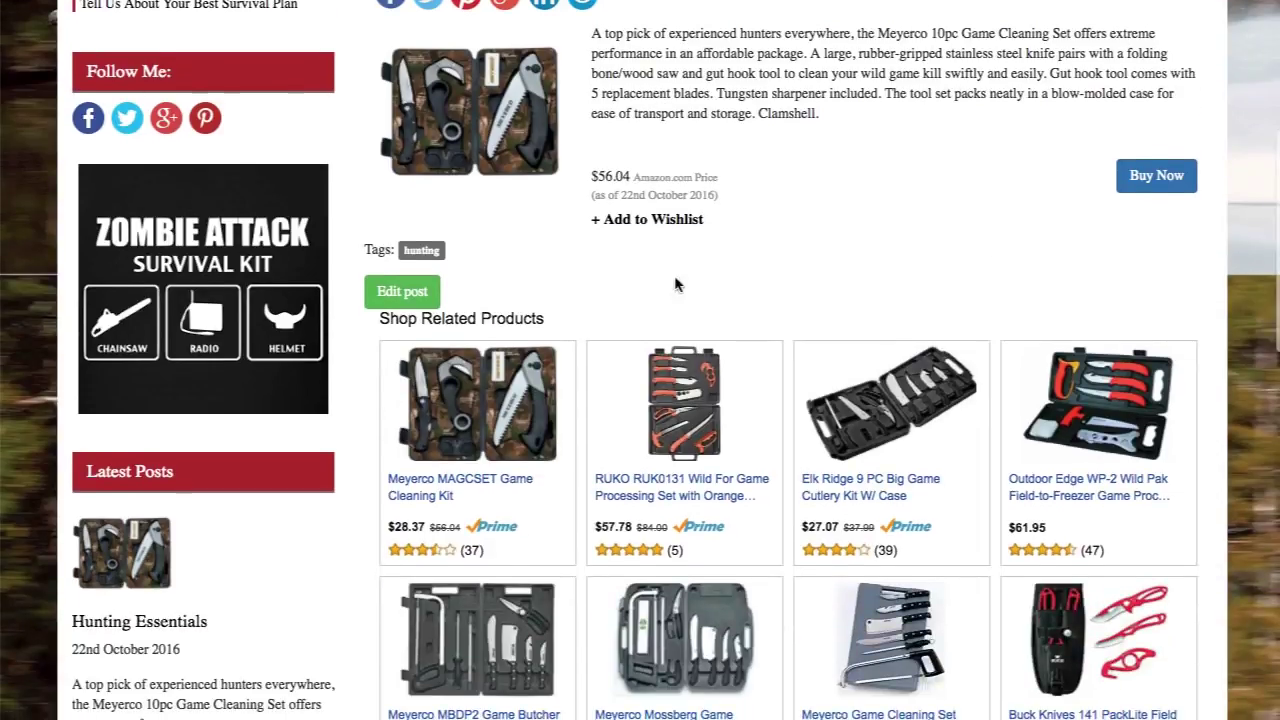
scroll(847, 303, down, 2)
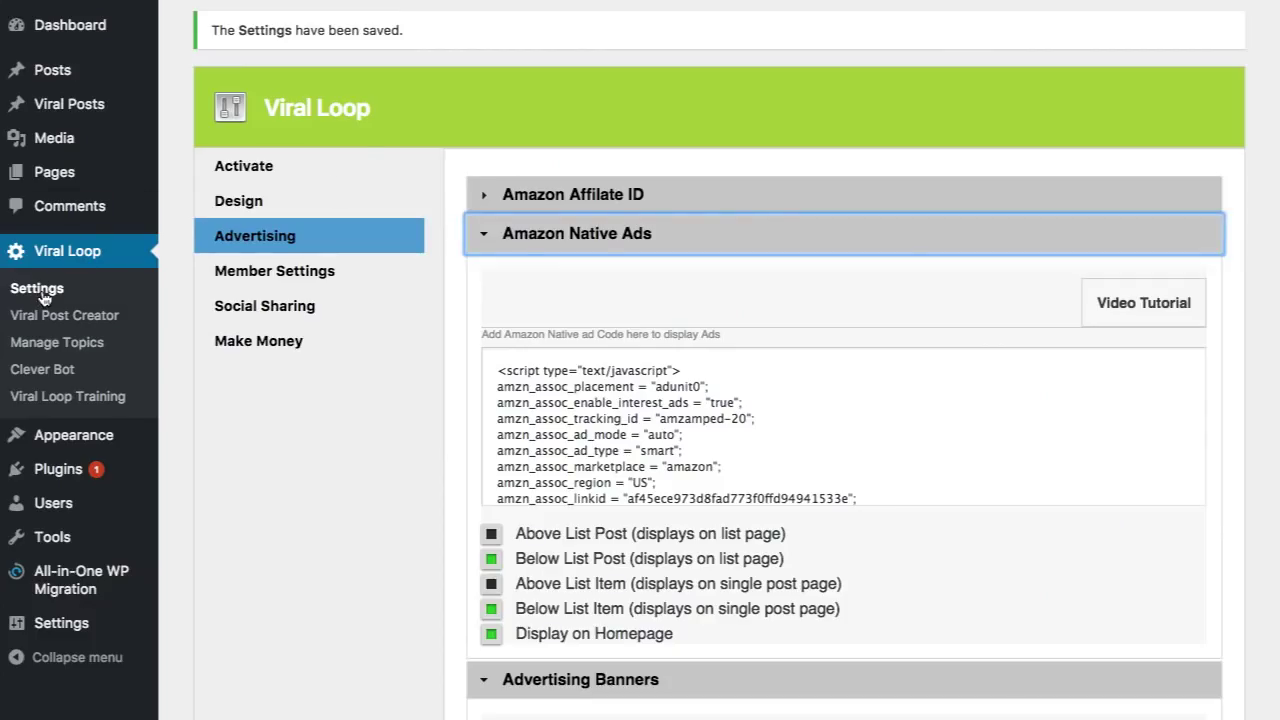
- Start a Videos viral post in the Viral Post Creator and search for content with the keyword "survival"
click(64, 318)
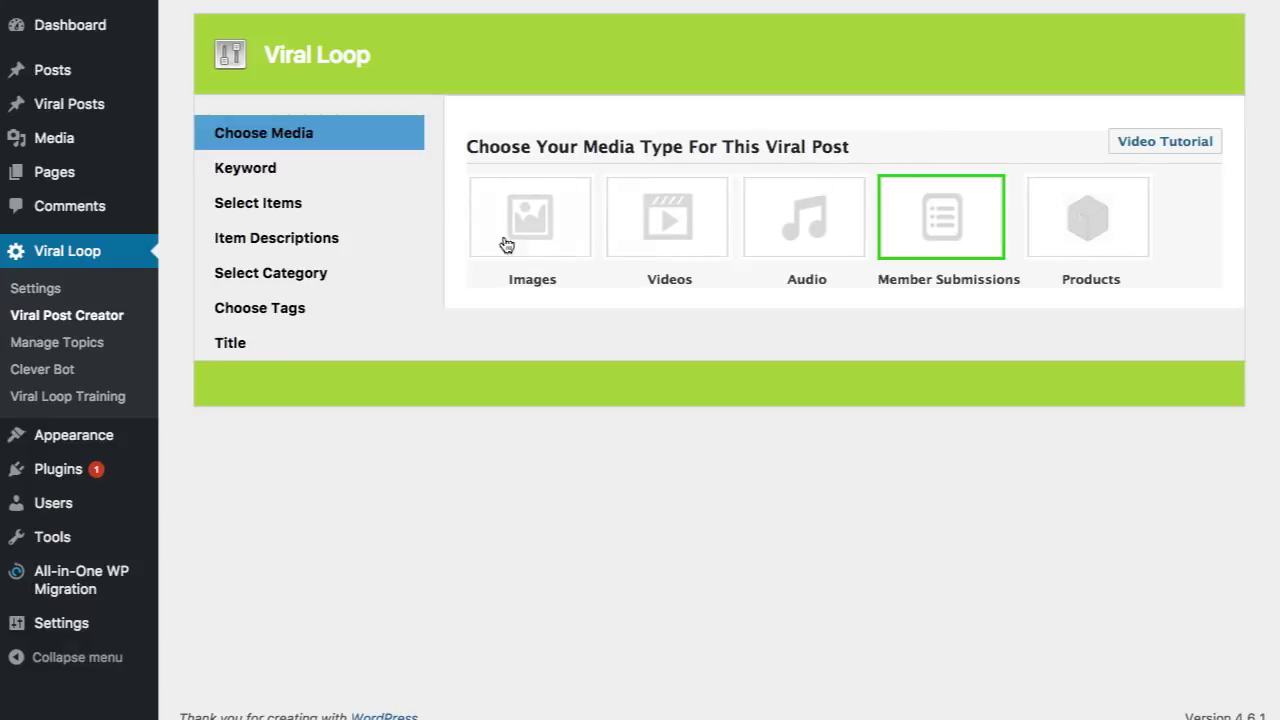
click(689, 216)
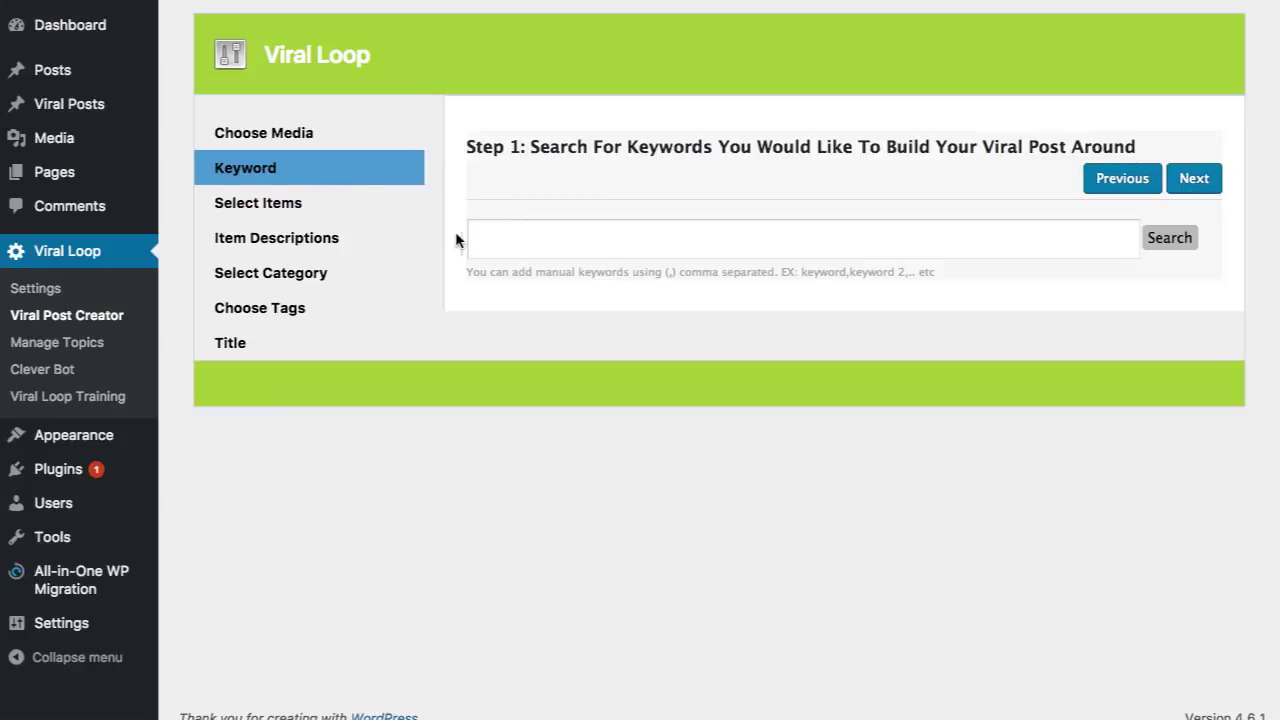
click(515, 237)
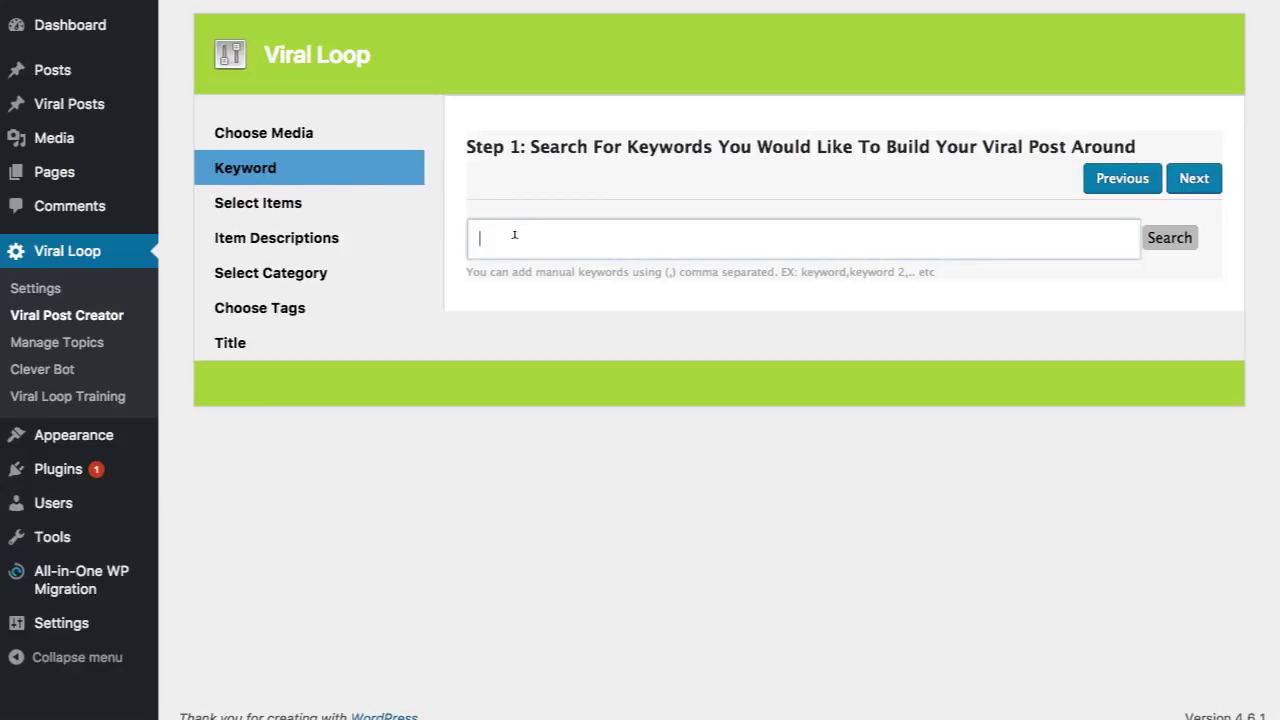
text(survial)
key(BackSpace)
key(BackSpace)
key(BackSpace)
key(BackSpace)
text(vival)
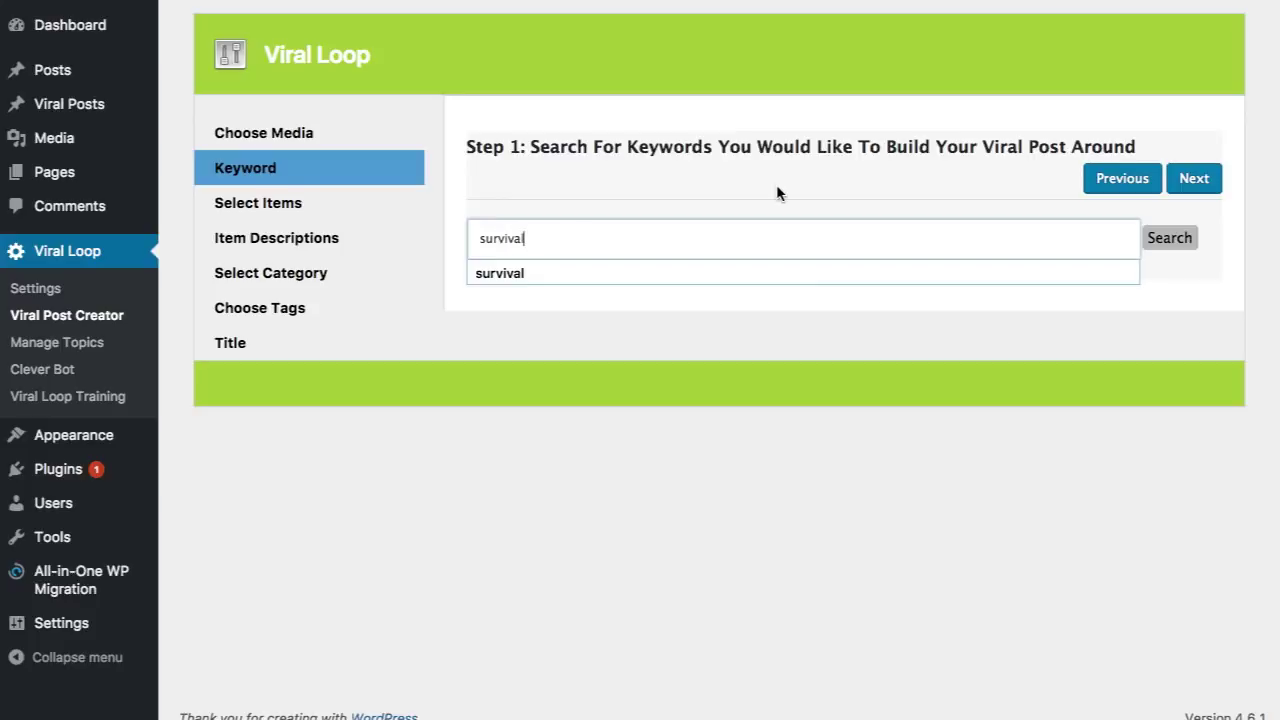
key(Return)
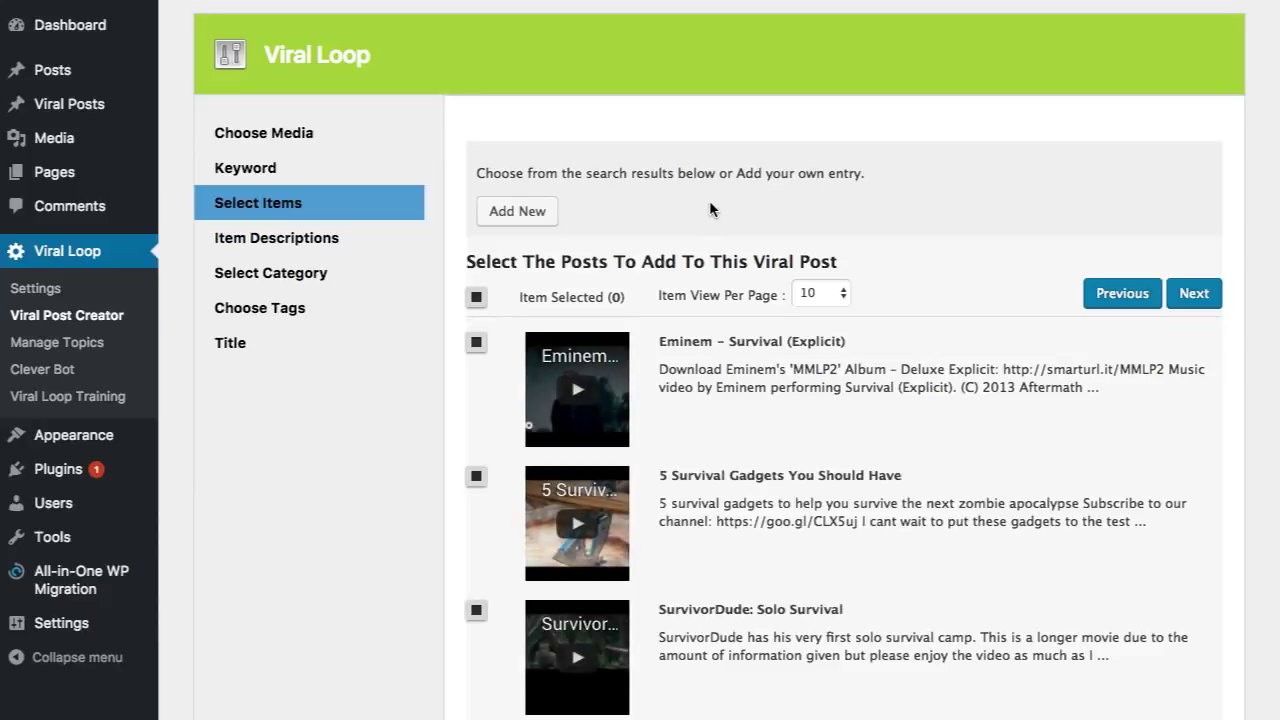
- Select the videos "5 Survival Gadgets You Should Have", "Solo Survival: How to Survive Alone in the Wilderness" and "Plastic Bottle 16 Hacks for Survival", and continue to Item Descriptions
scroll(710, 208, down, 5)
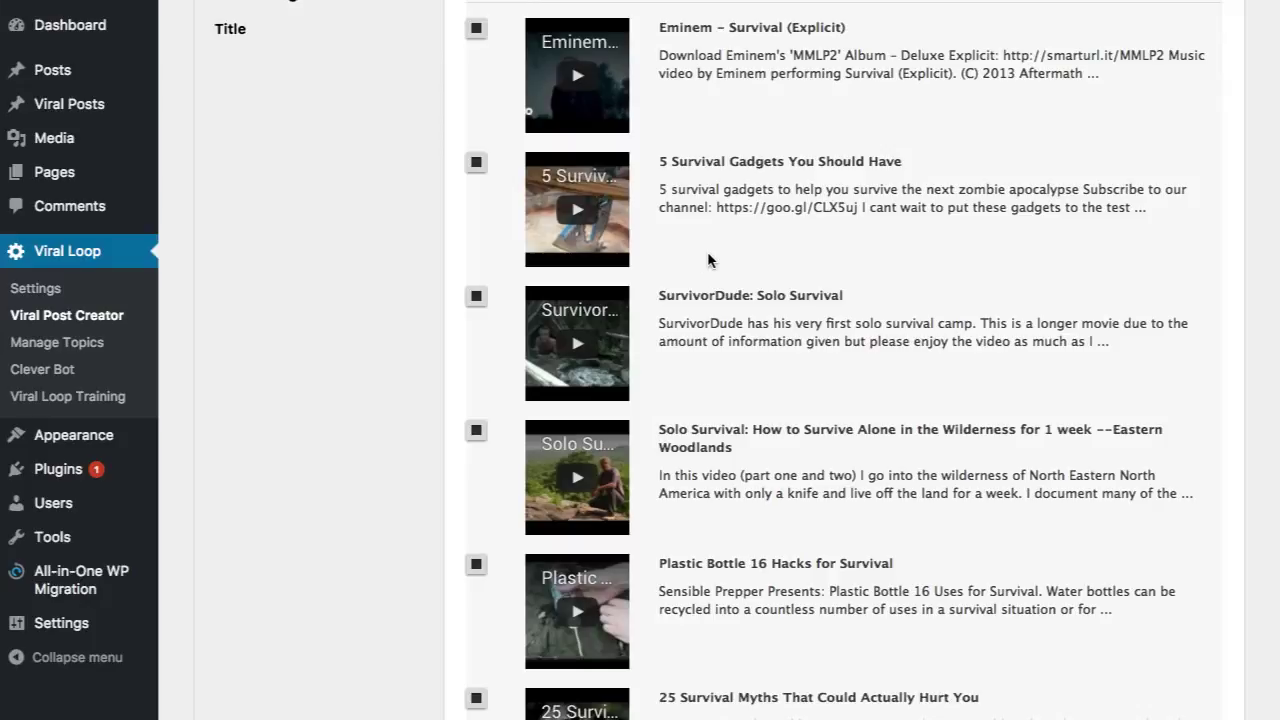
scroll(712, 255, down, 12)
scroll(719, 256, up, 4)
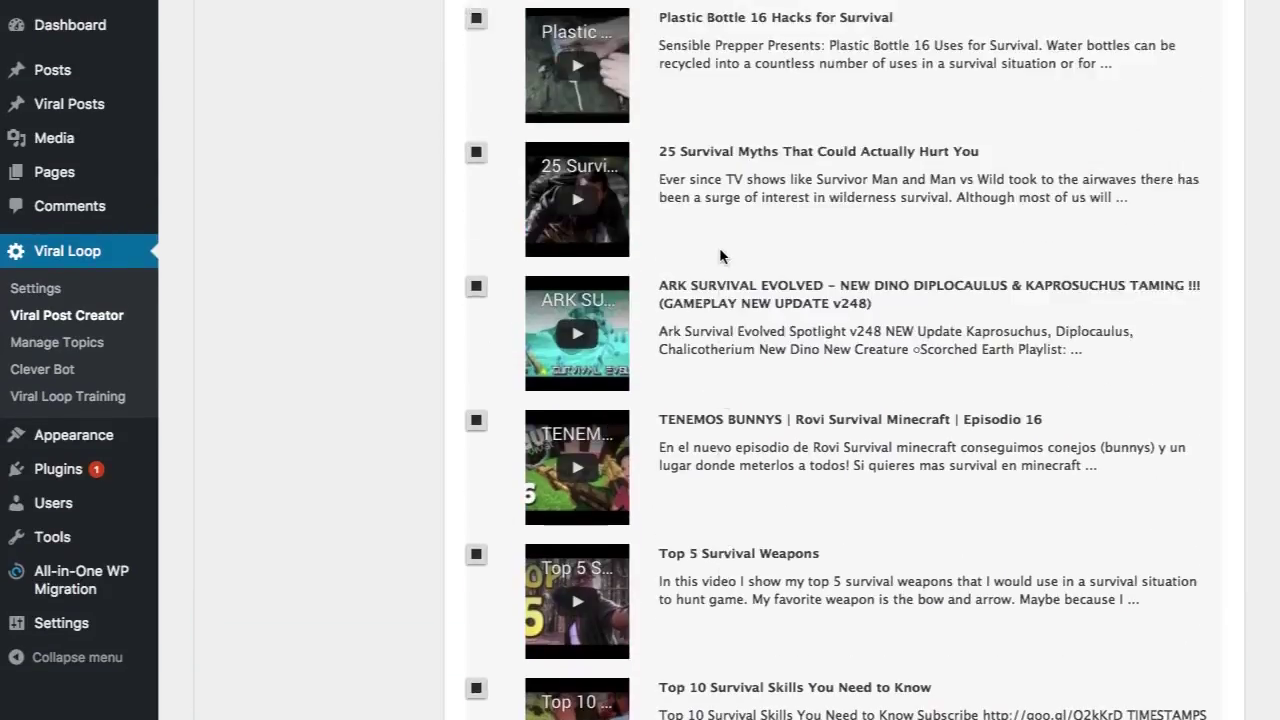
scroll(719, 256, up, 9)
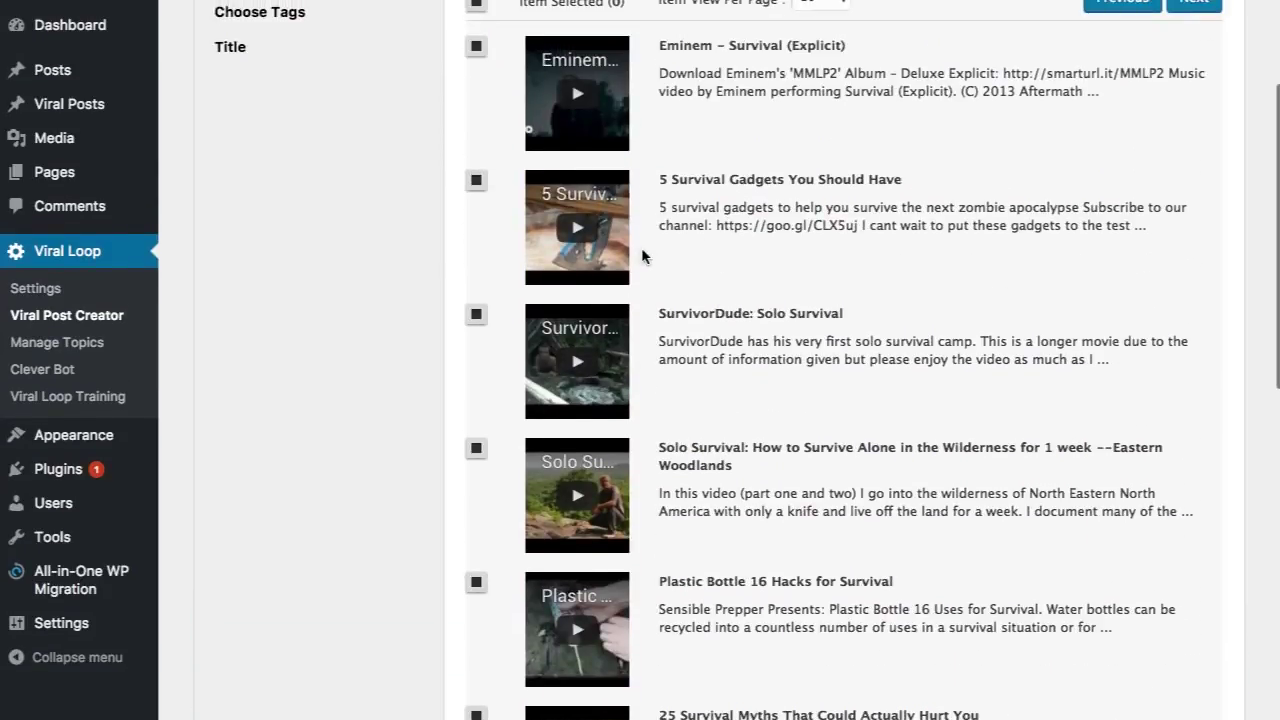
click(476, 181)
scroll(490, 442, down, 2)
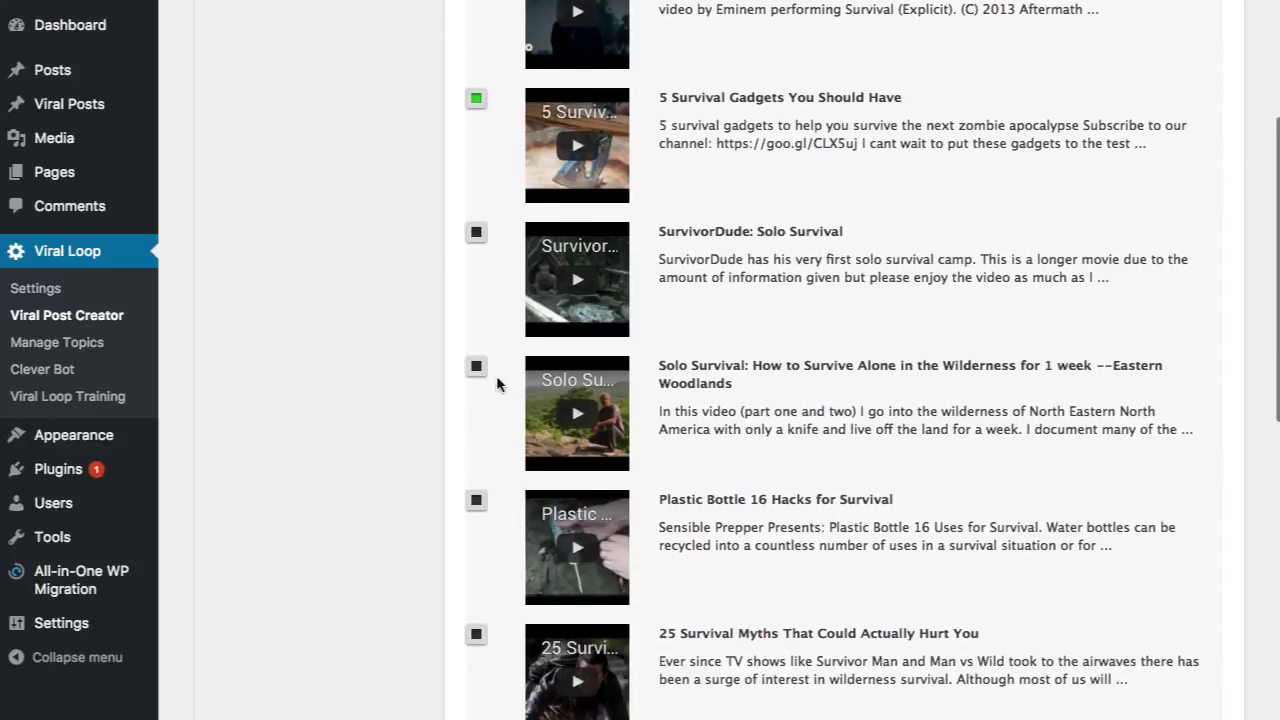
click(476, 366)
scroll(964, 268, up, 8)
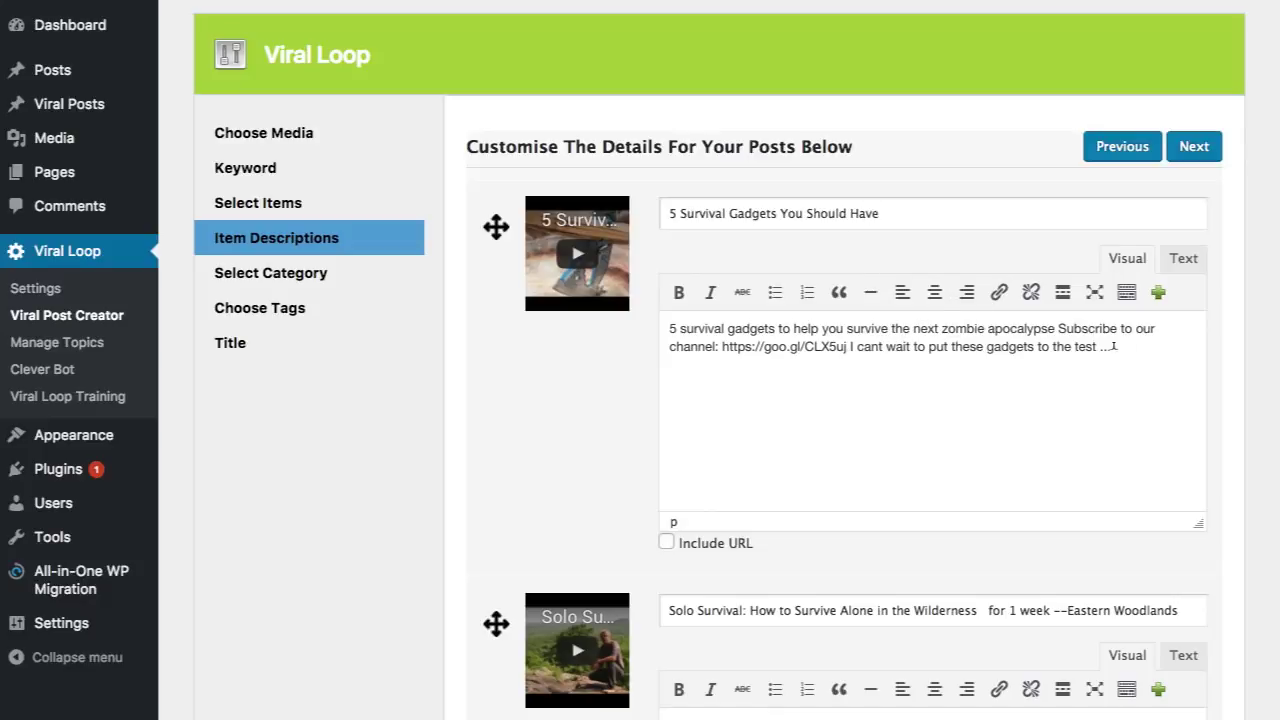
scroll(1126, 346, down, 1)
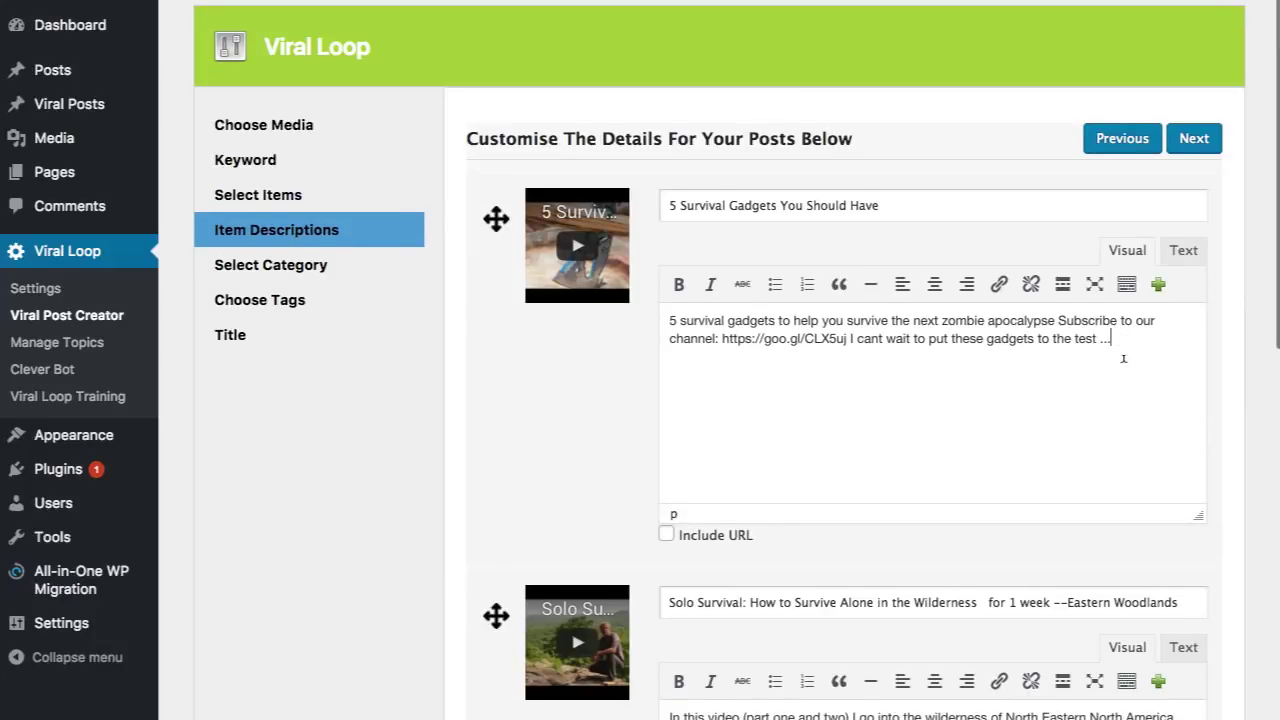
click(1123, 365)
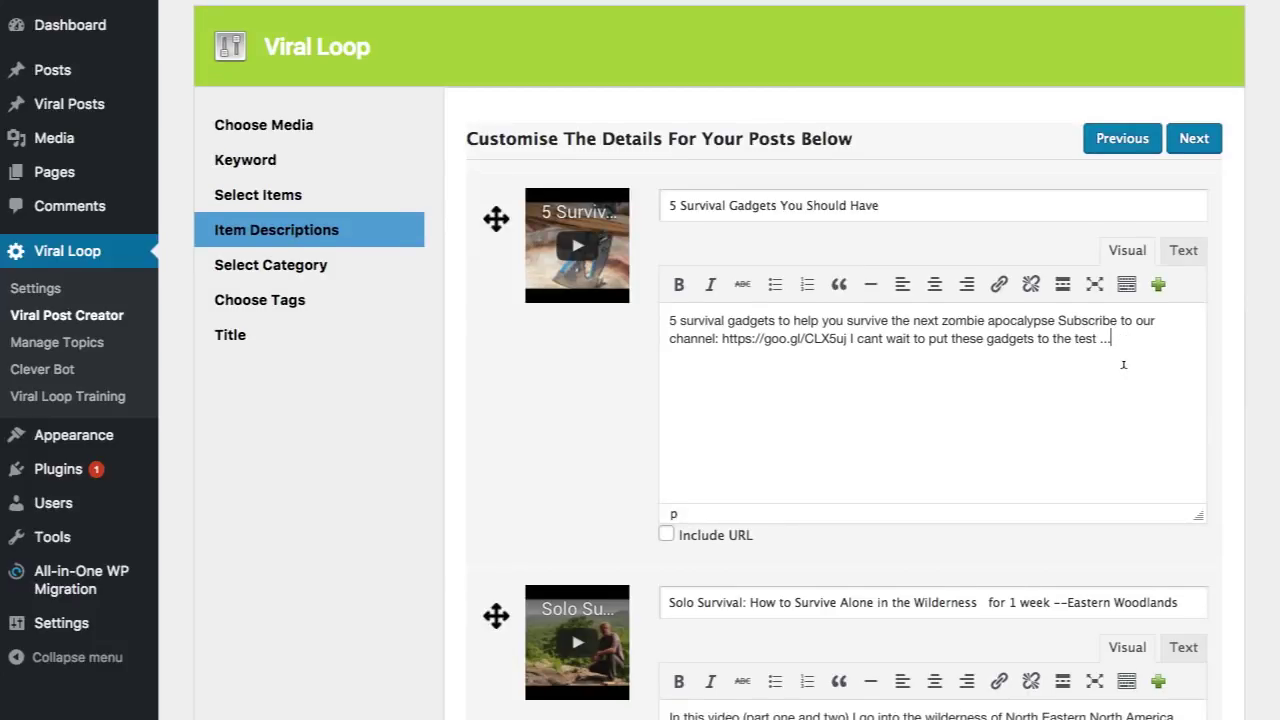
key(Return)
text(http://www.mydomain.com)
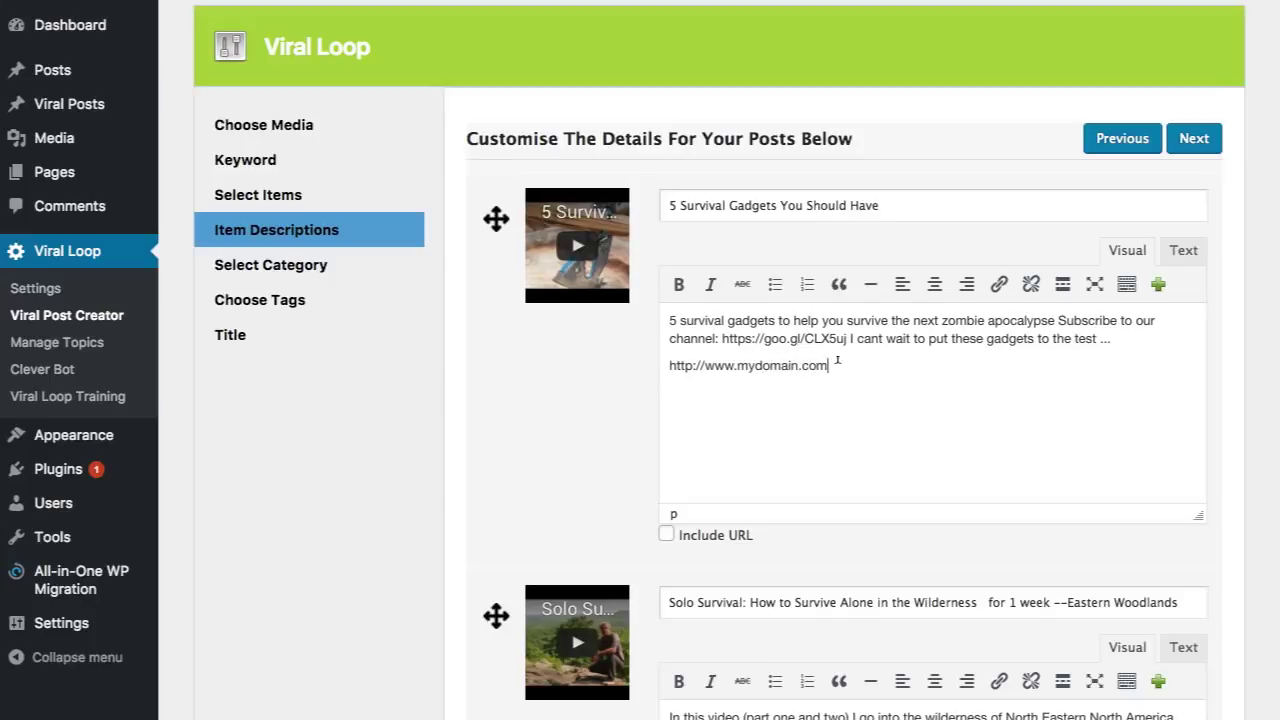
drag(837, 361, 664, 362)
key(ctrl+c)
scroll(768, 380, down, 5)
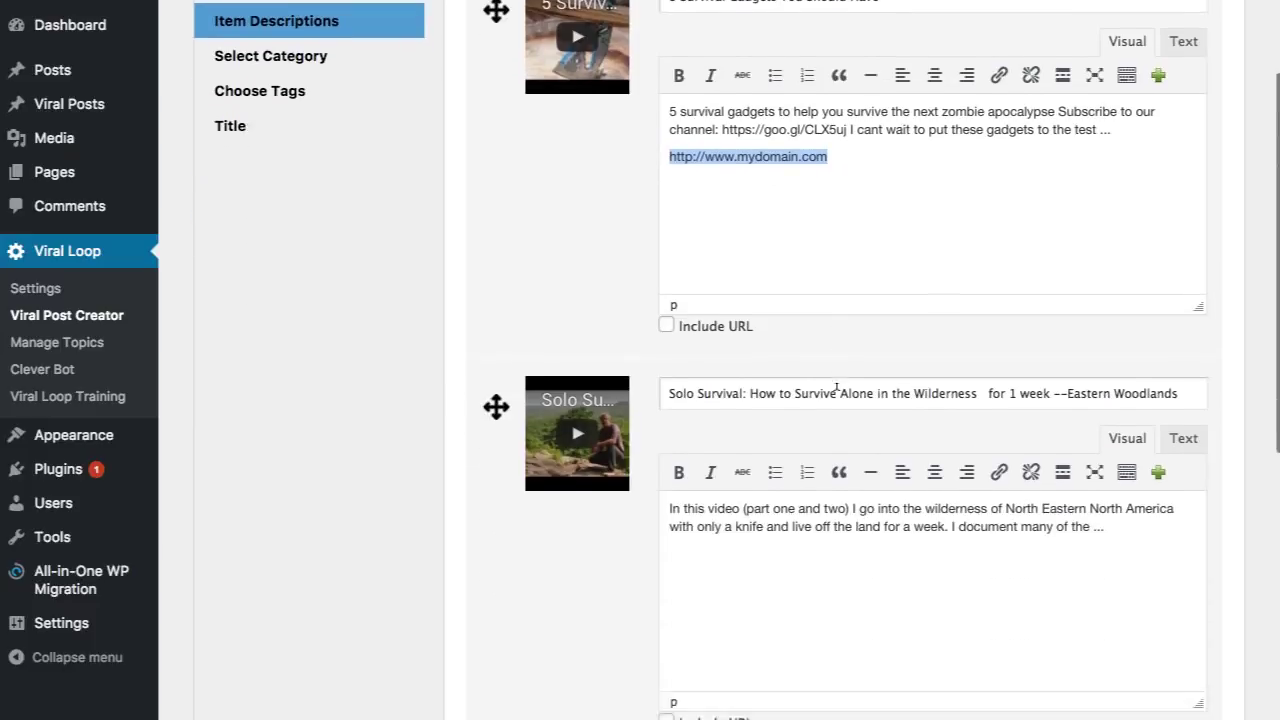
click(786, 461)
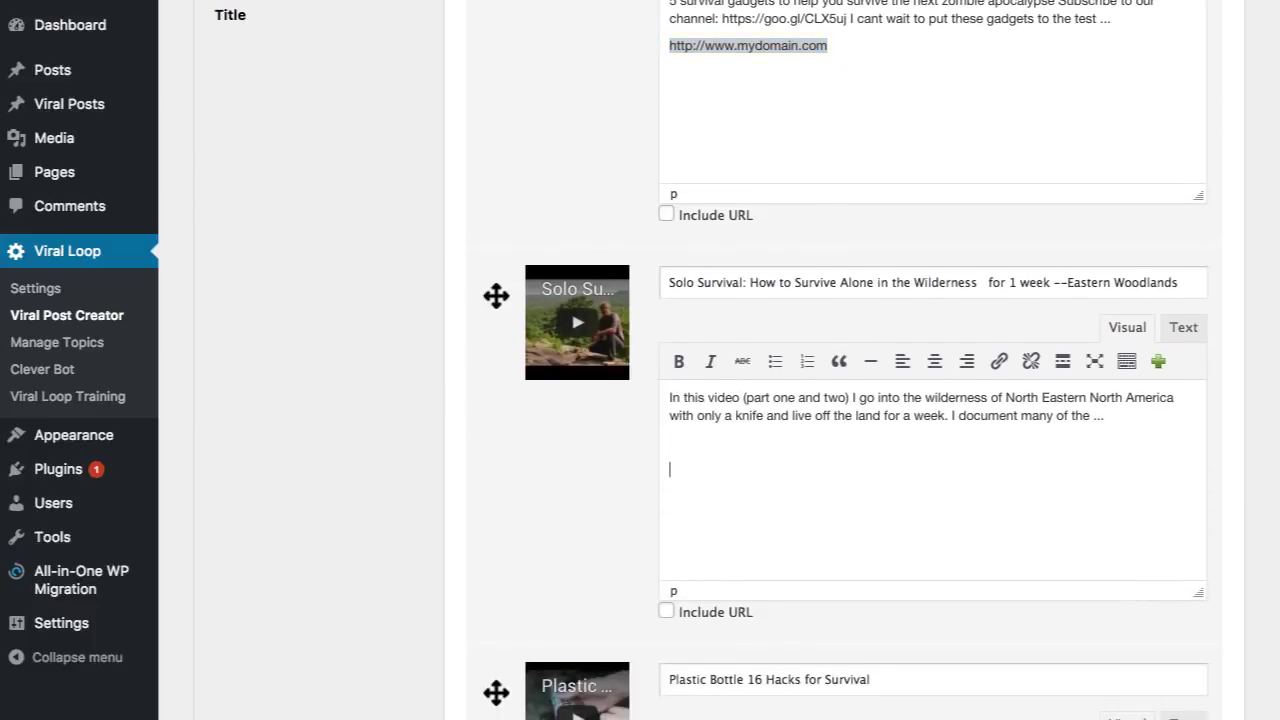
key(ctrl+v)
scroll(829, 451, down, 5)
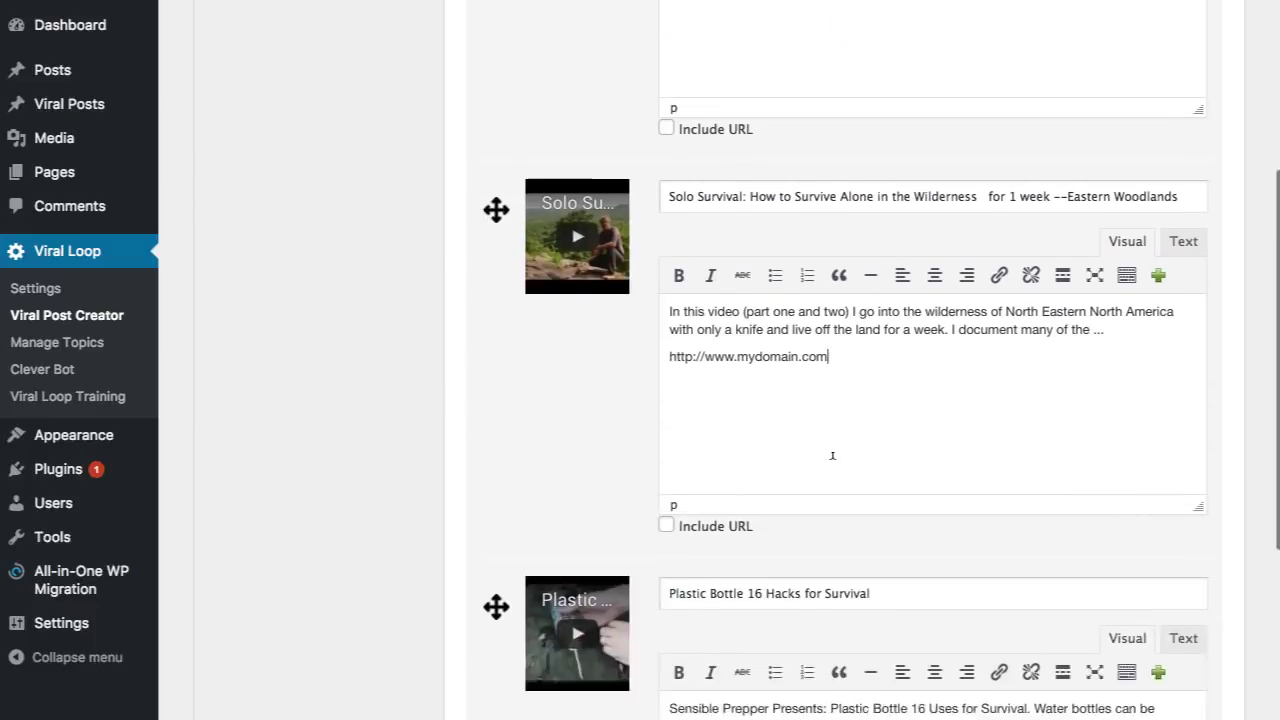
click(748, 432)
key(Return)
key(Return)
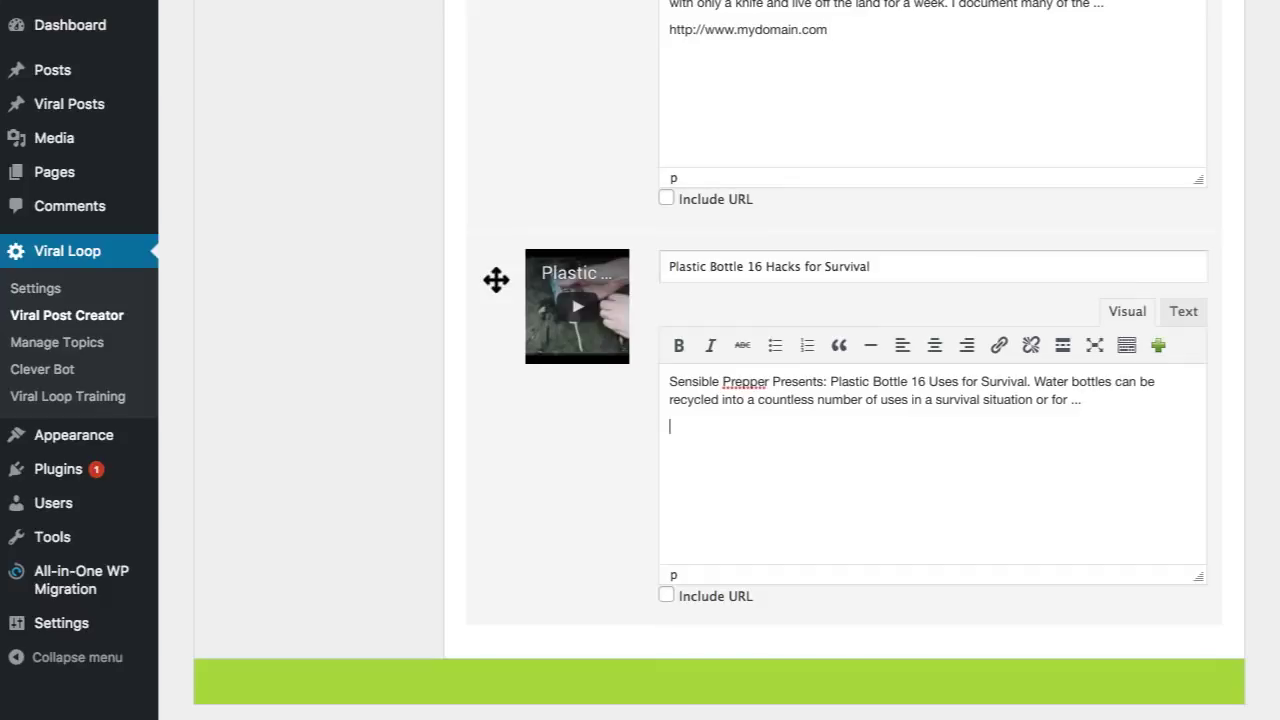
key(ctrl+v)
scroll(875, 376, up, 10)
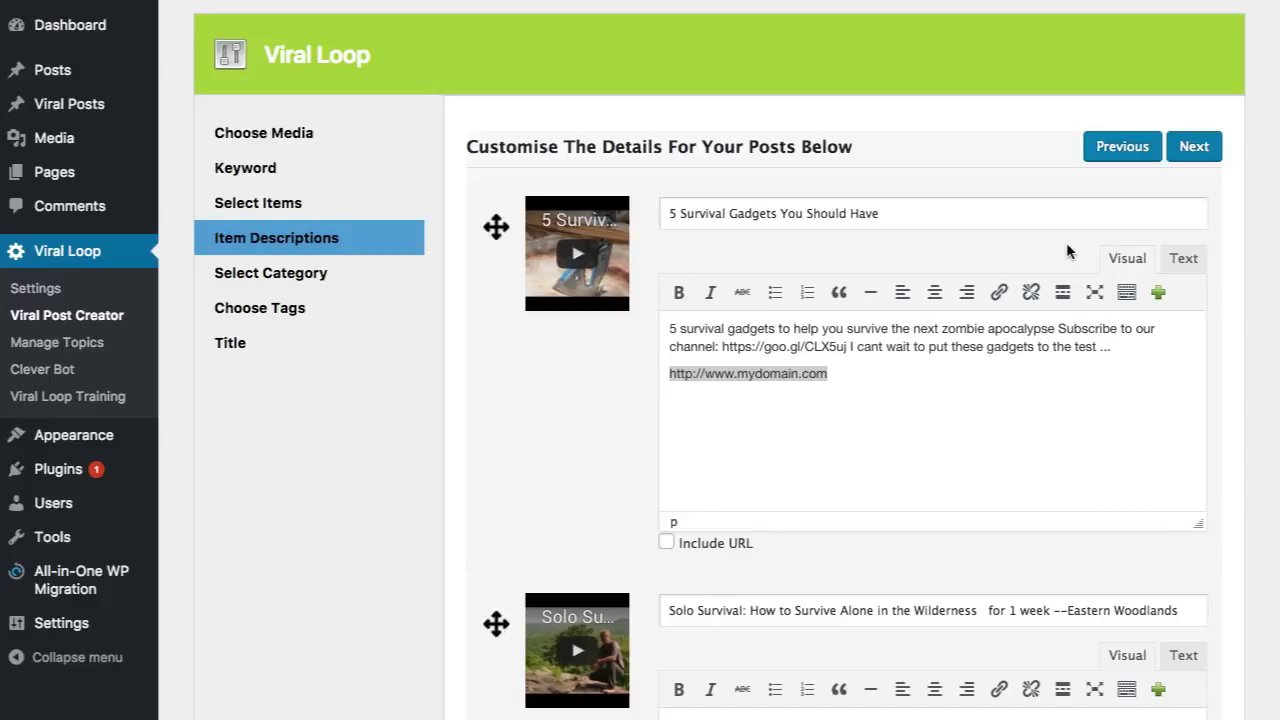
click(1184, 143)
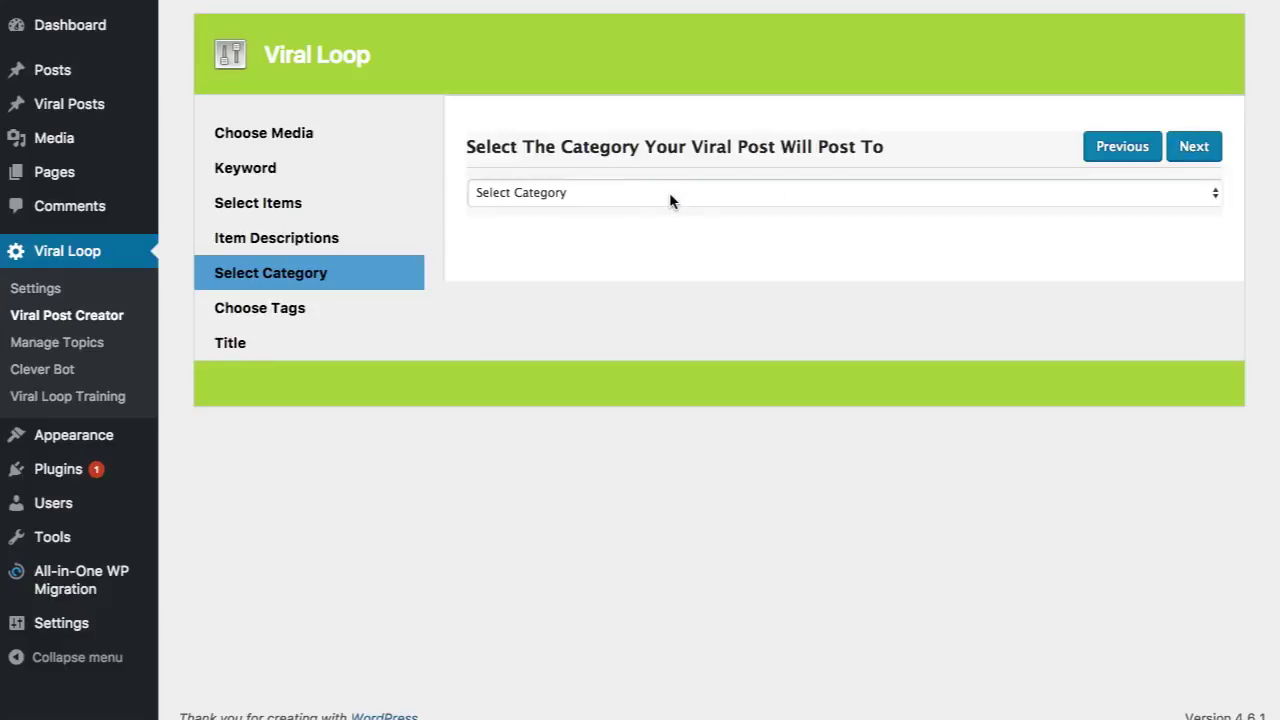
- Compare the available viral post categories with the navigation menu on the live site
click(669, 195)
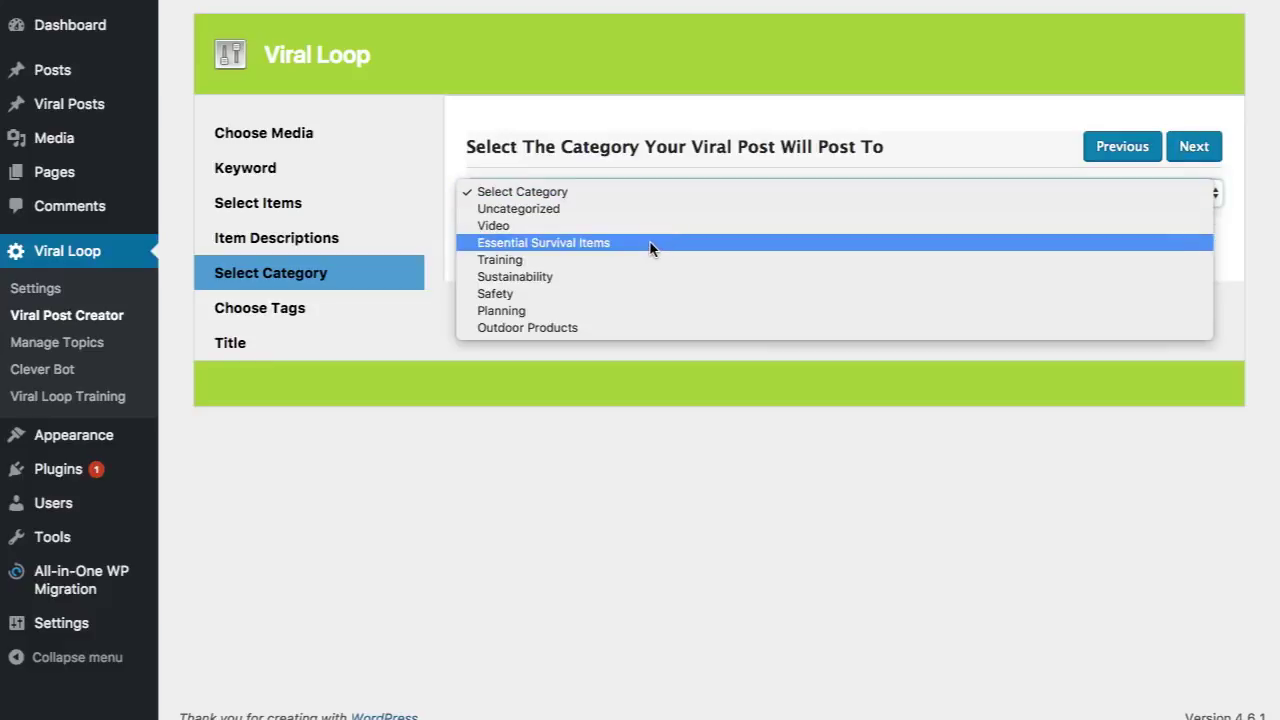
click(587, 68)
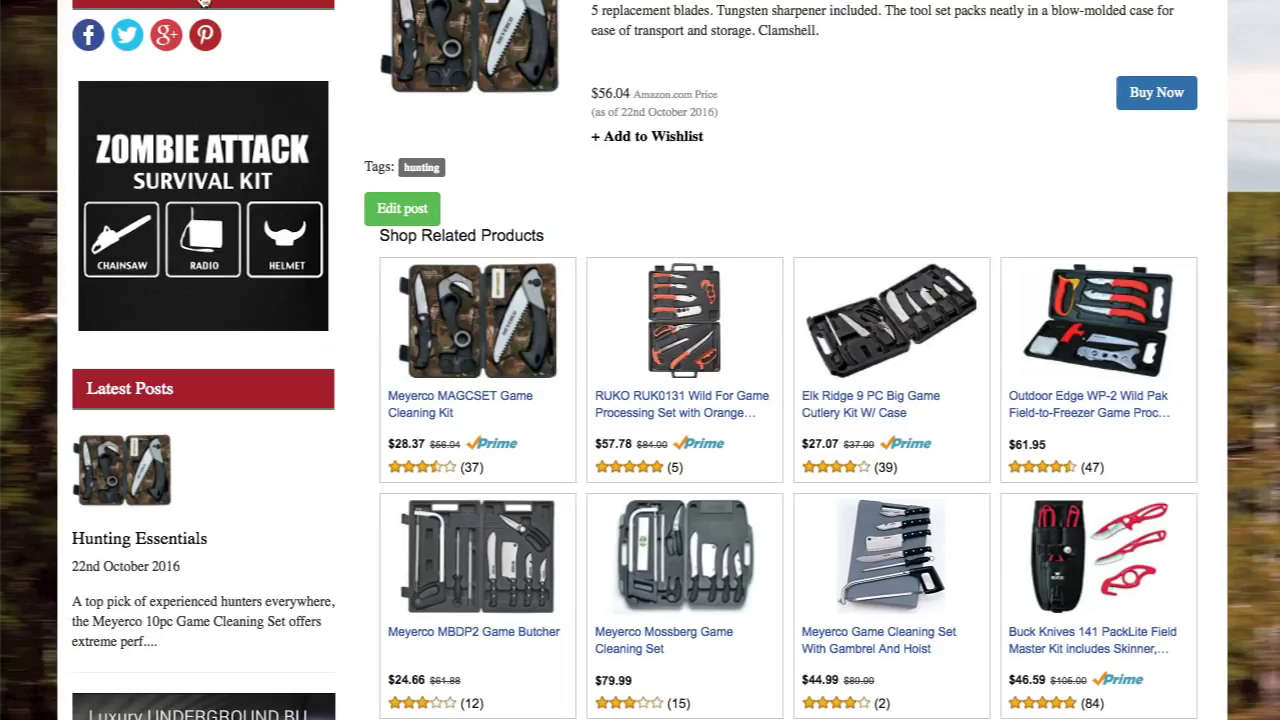
scroll(244, 123, up, 6)
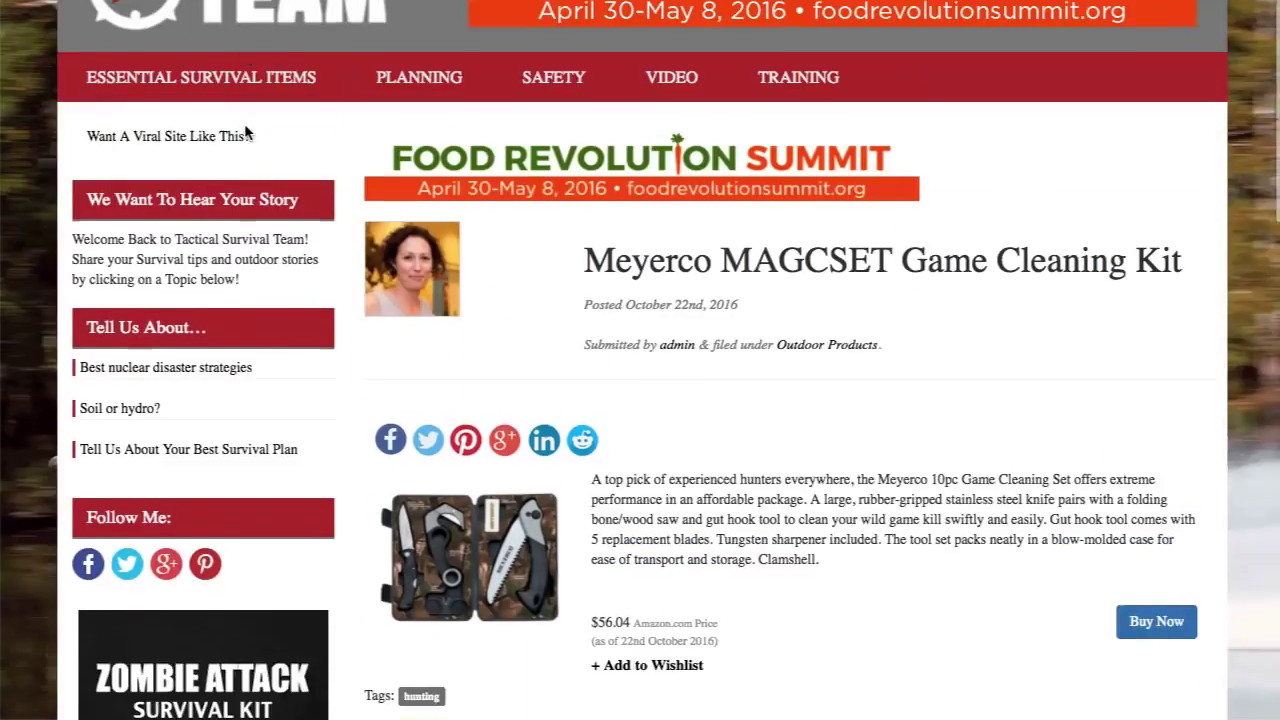
click(302, 51)
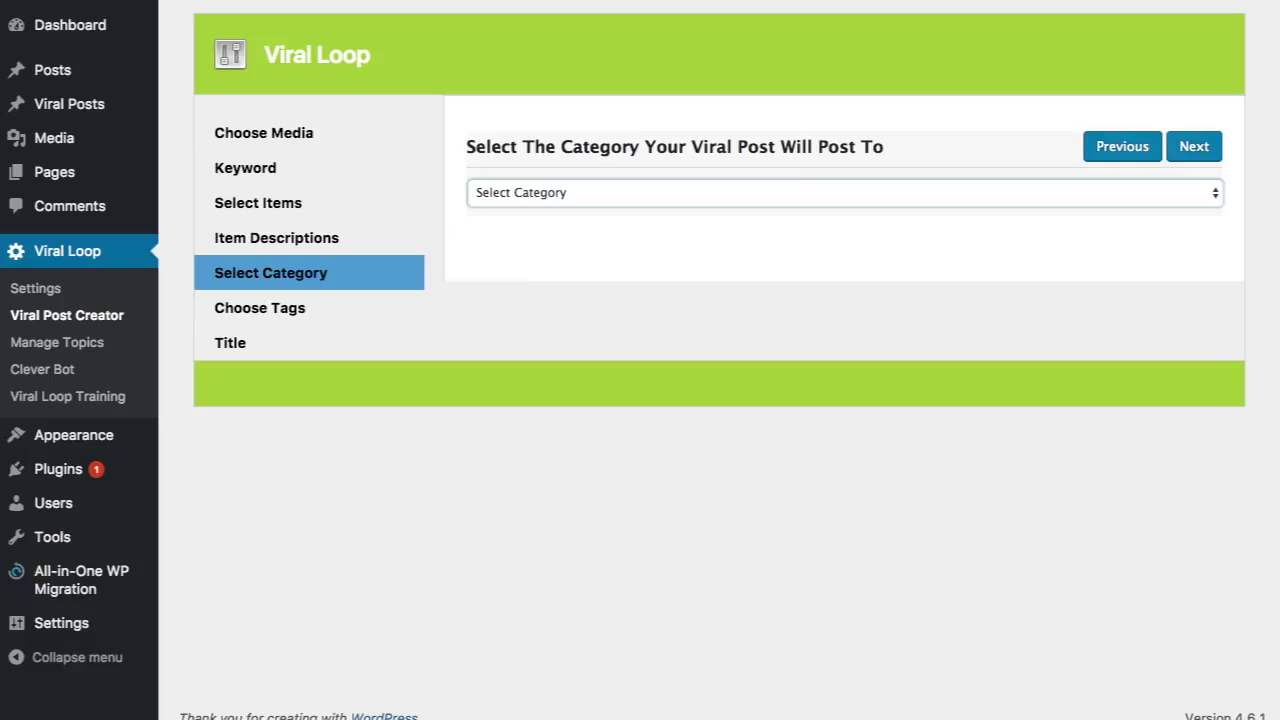
- Assign the viral post to the Safety category, add the tag "survival", and continue to the title
click(710, 201)
click(640, 290)
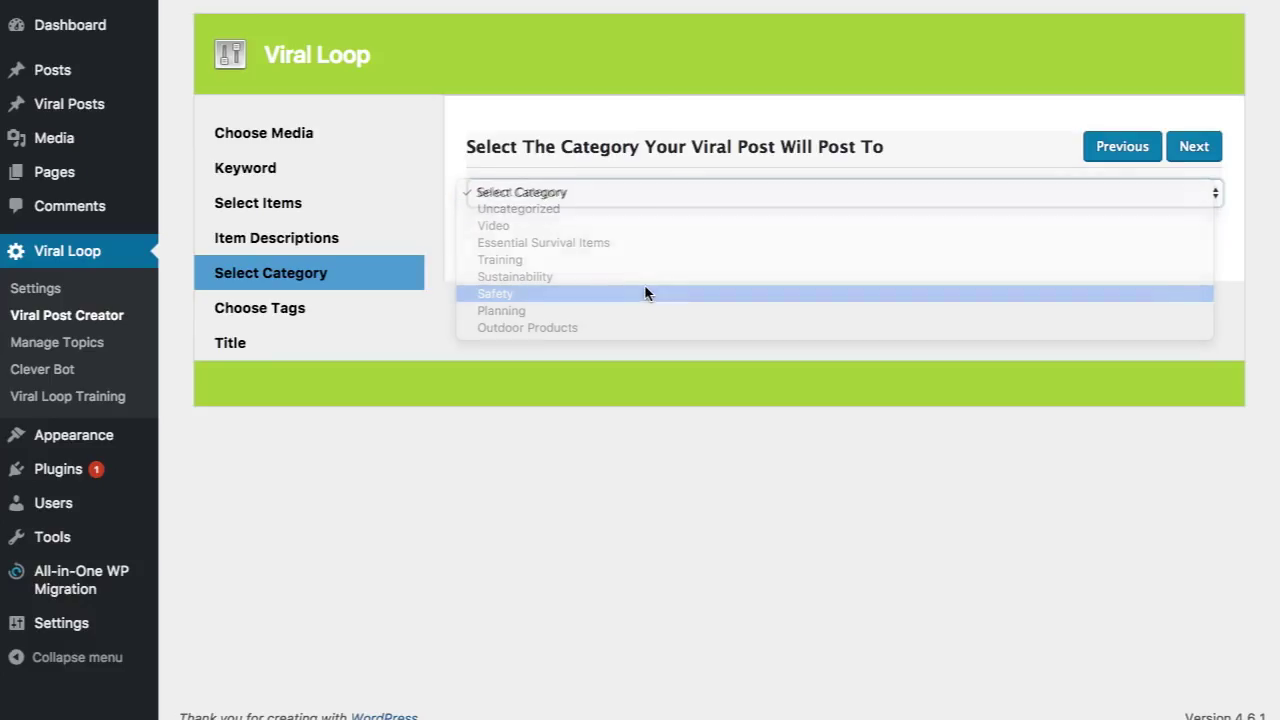
click(875, 326)
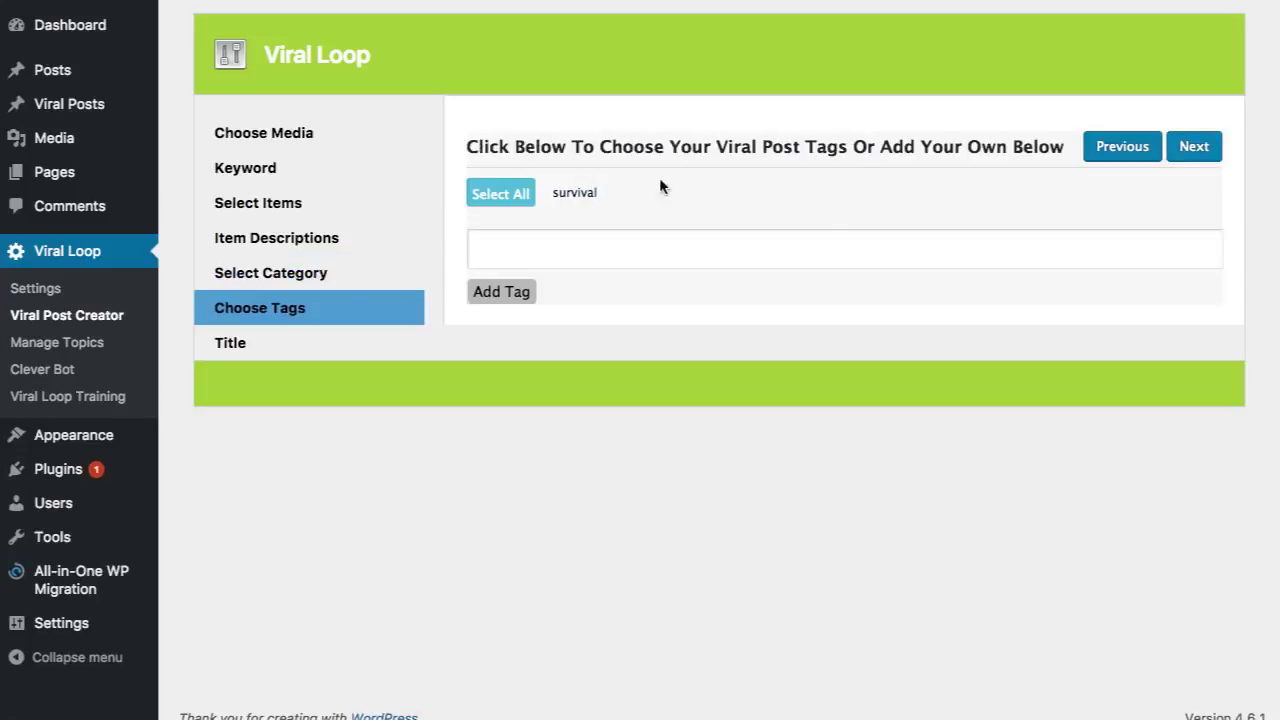
click(577, 193)
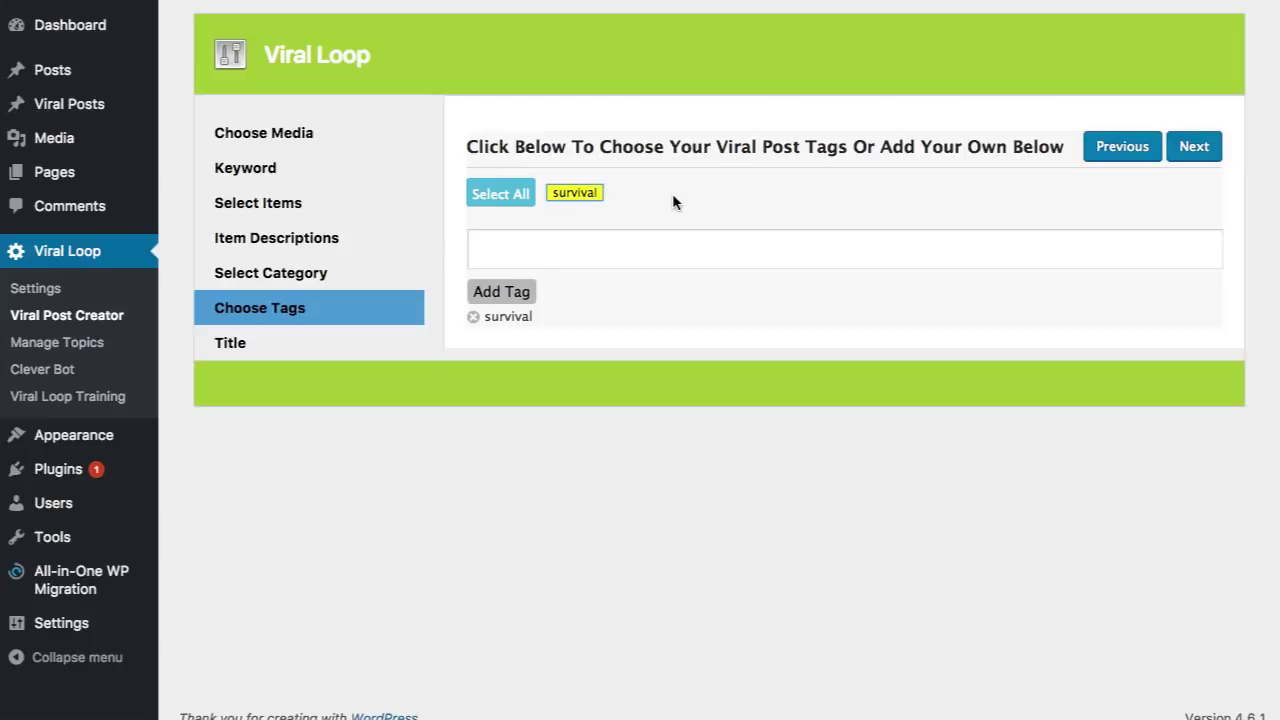
click(1186, 150)
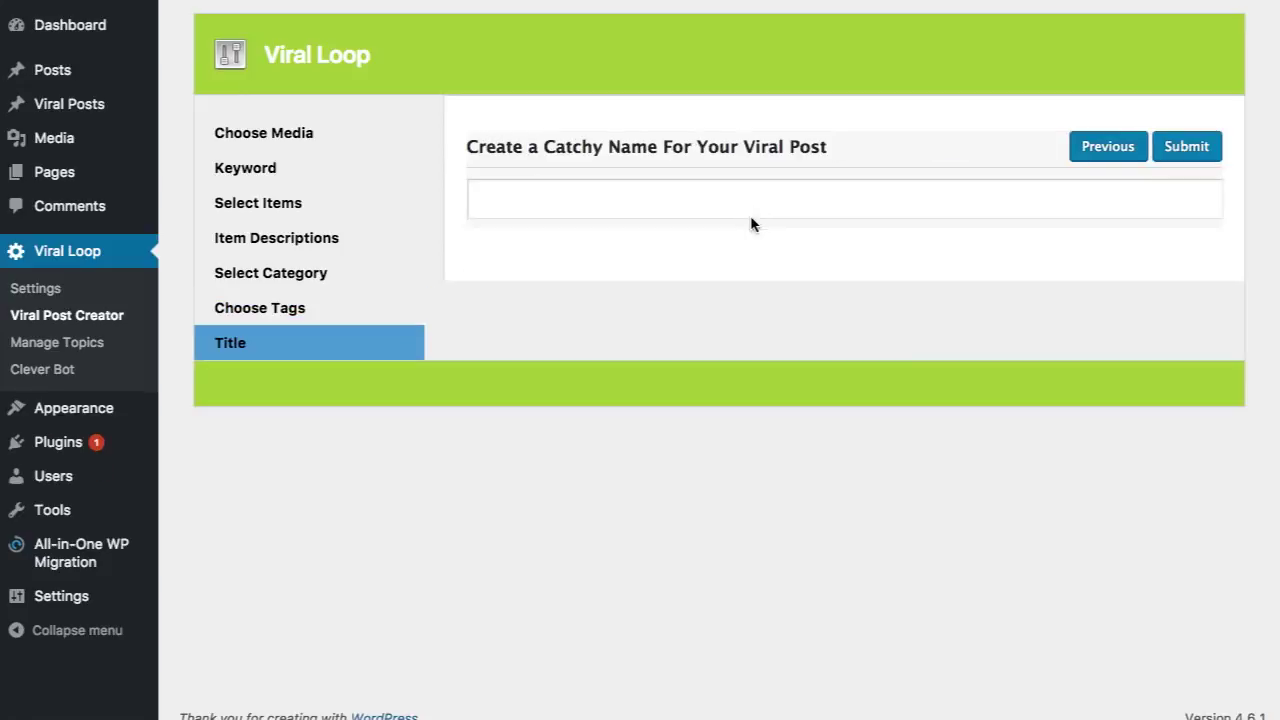
- Title the viral post "Safety In The Wild" and submit it
click(674, 196)
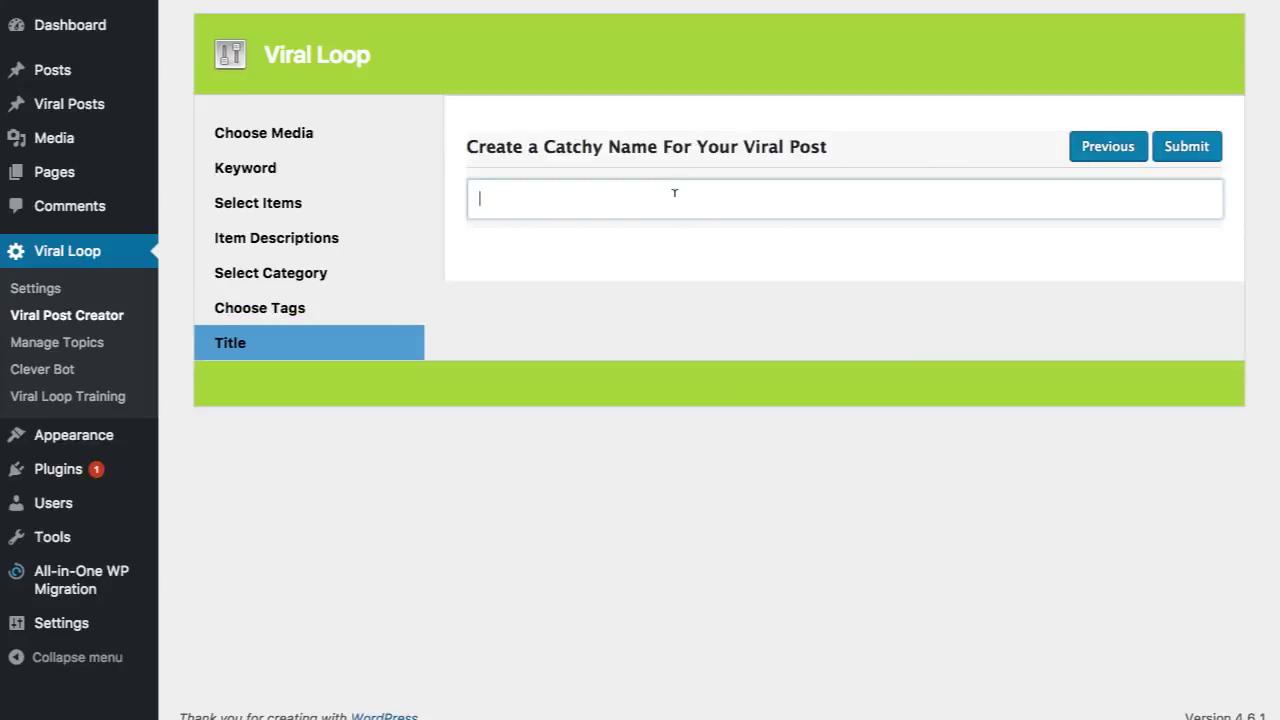
text(Safety In The Wild)
click(1186, 156)
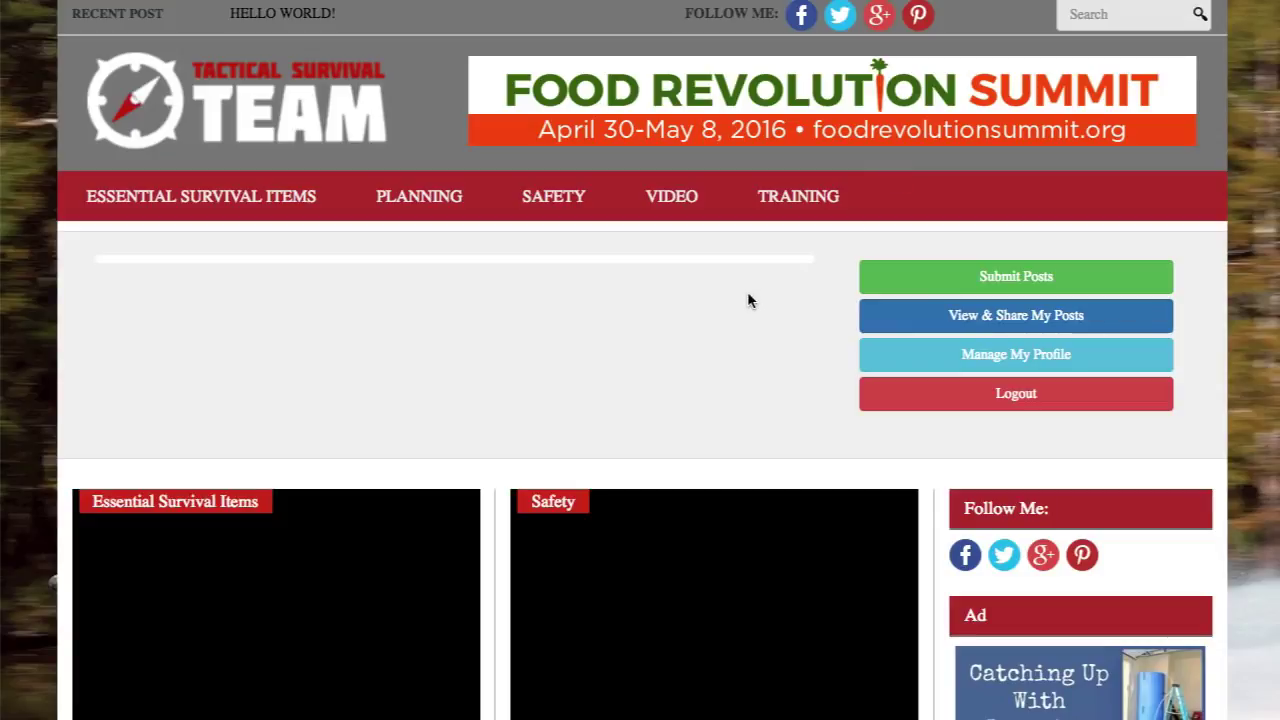
- Find "Safety In The Wild" under Safety on the site's home page, open it and review its video items
scroll(791, 285, down, 3)
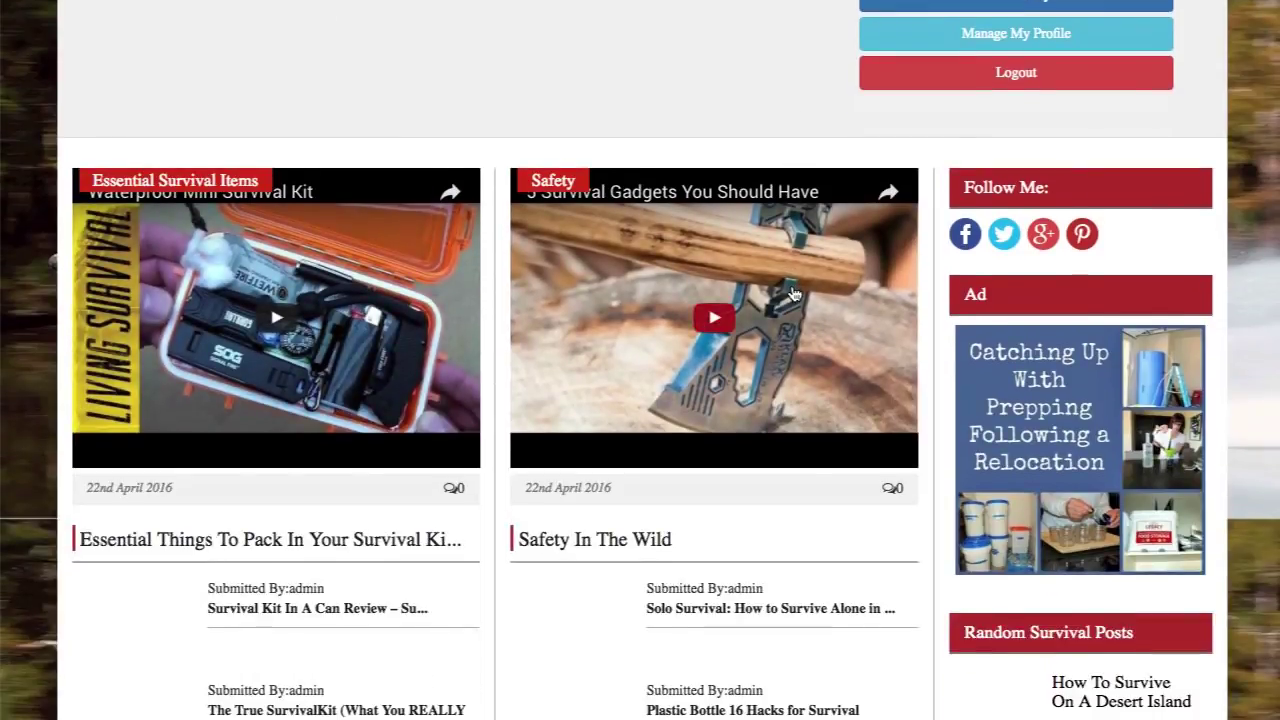
scroll(609, 440, down, 2)
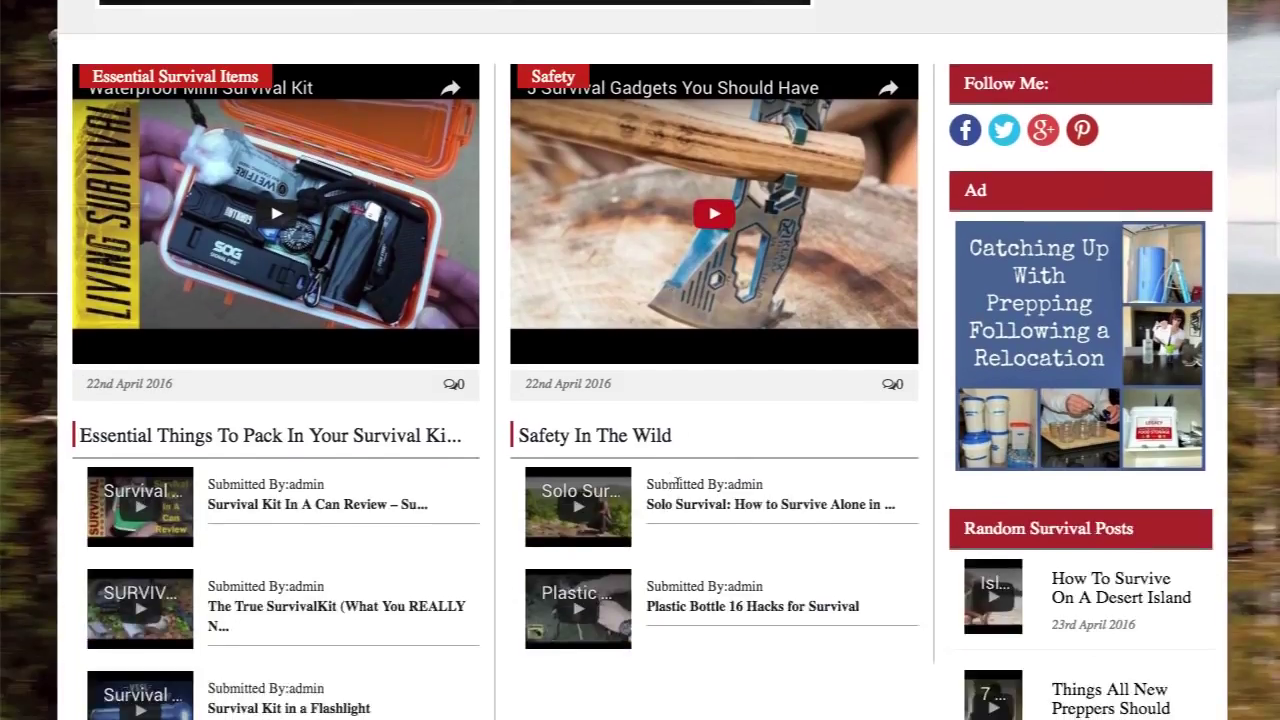
click(617, 443)
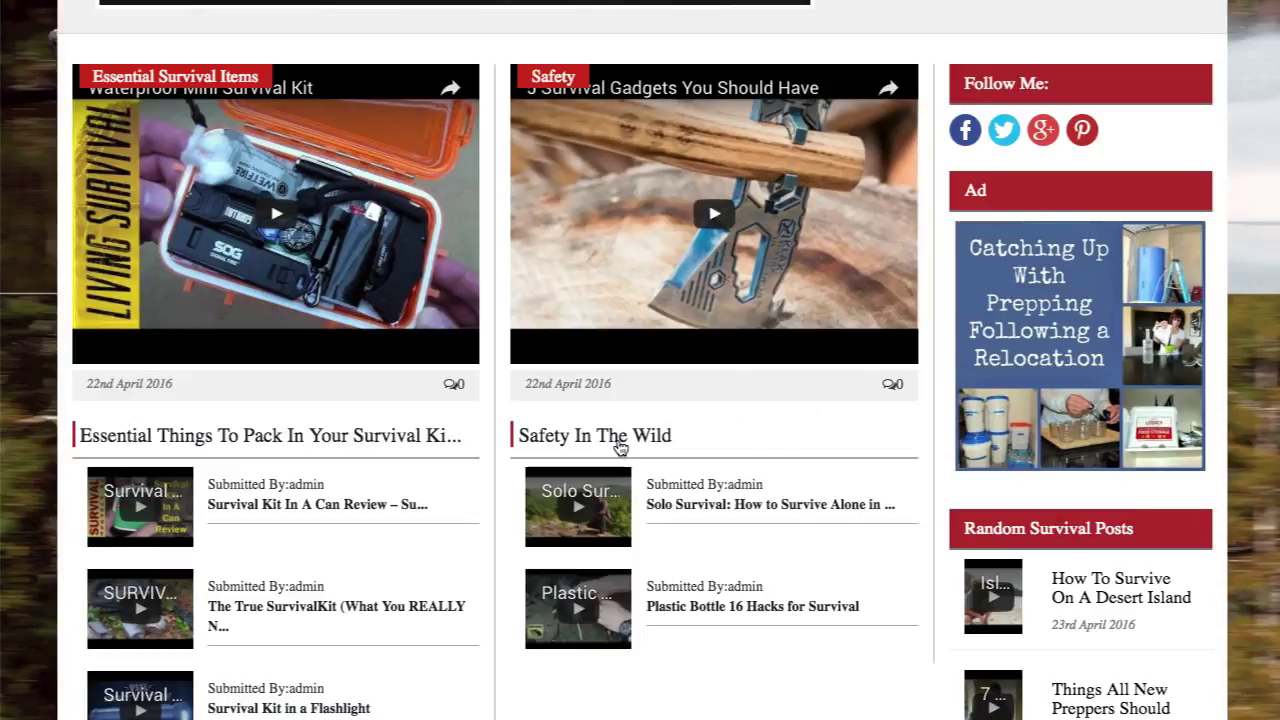
scroll(771, 421, down, 7)
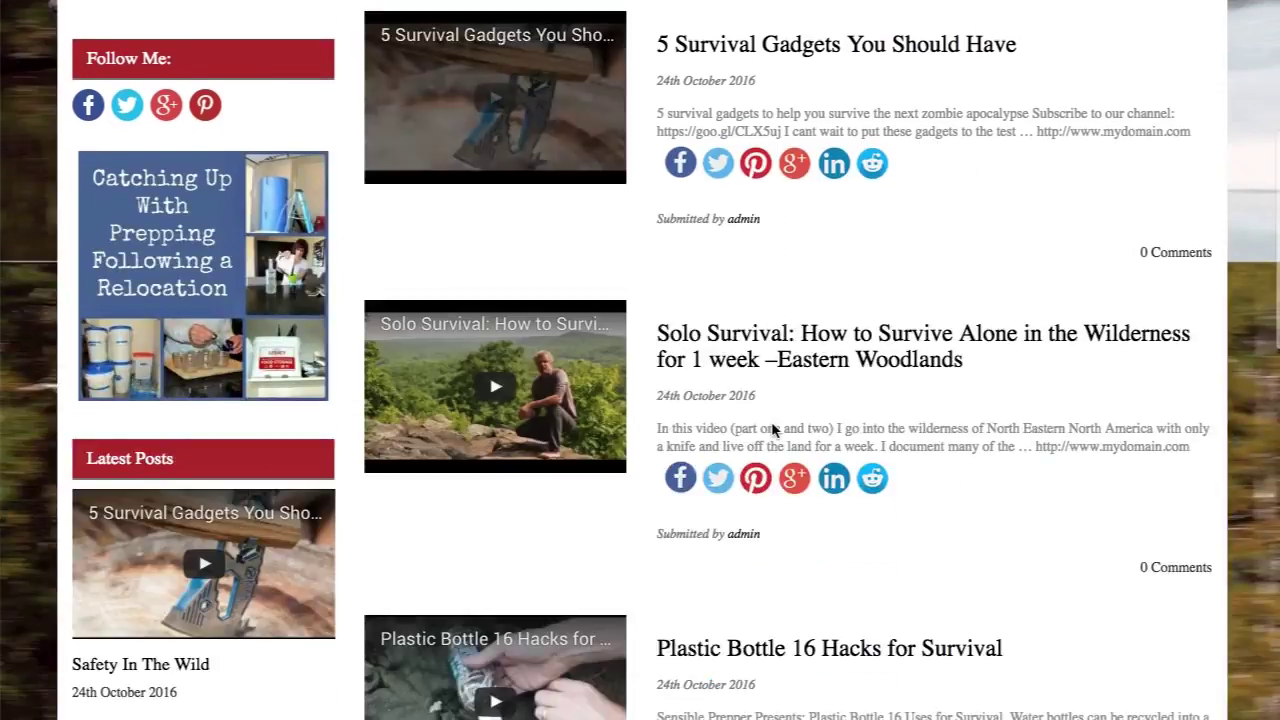
- Open the "5 Survival Gadgets You Should Have" item from the viral post and examine its video, description, tags and related products
scroll(771, 430, up, 2)
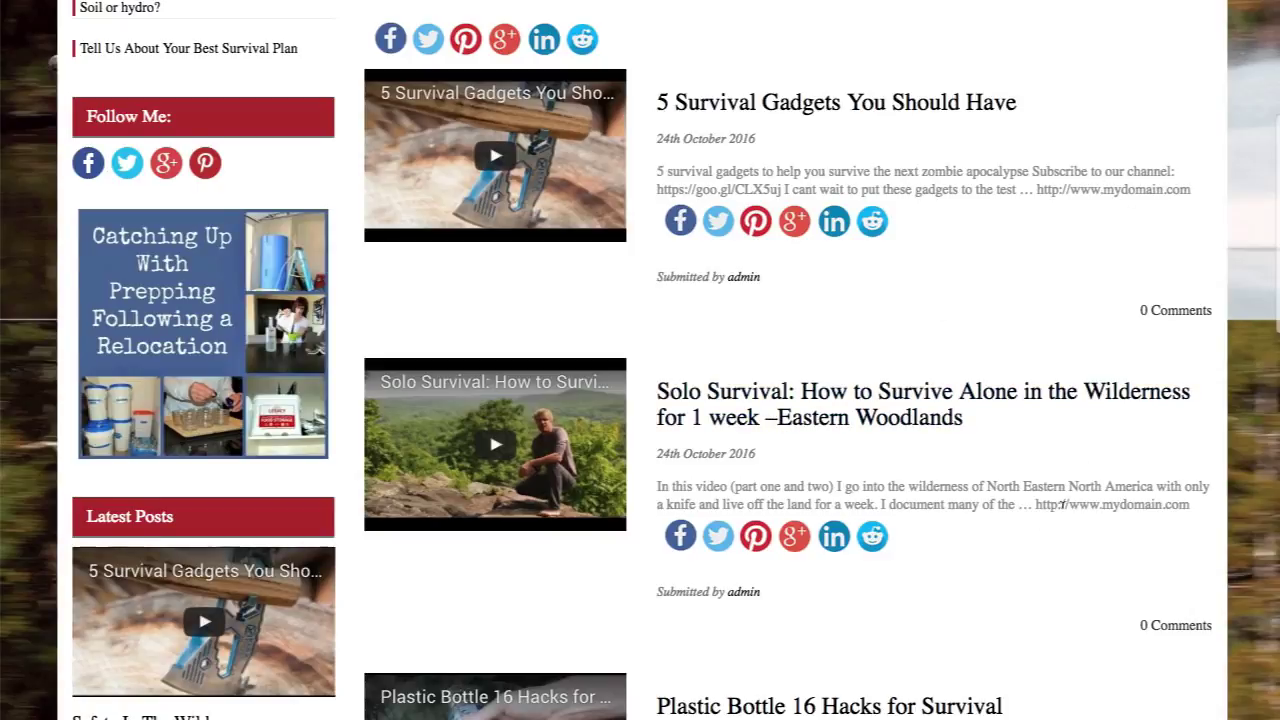
click(829, 105)
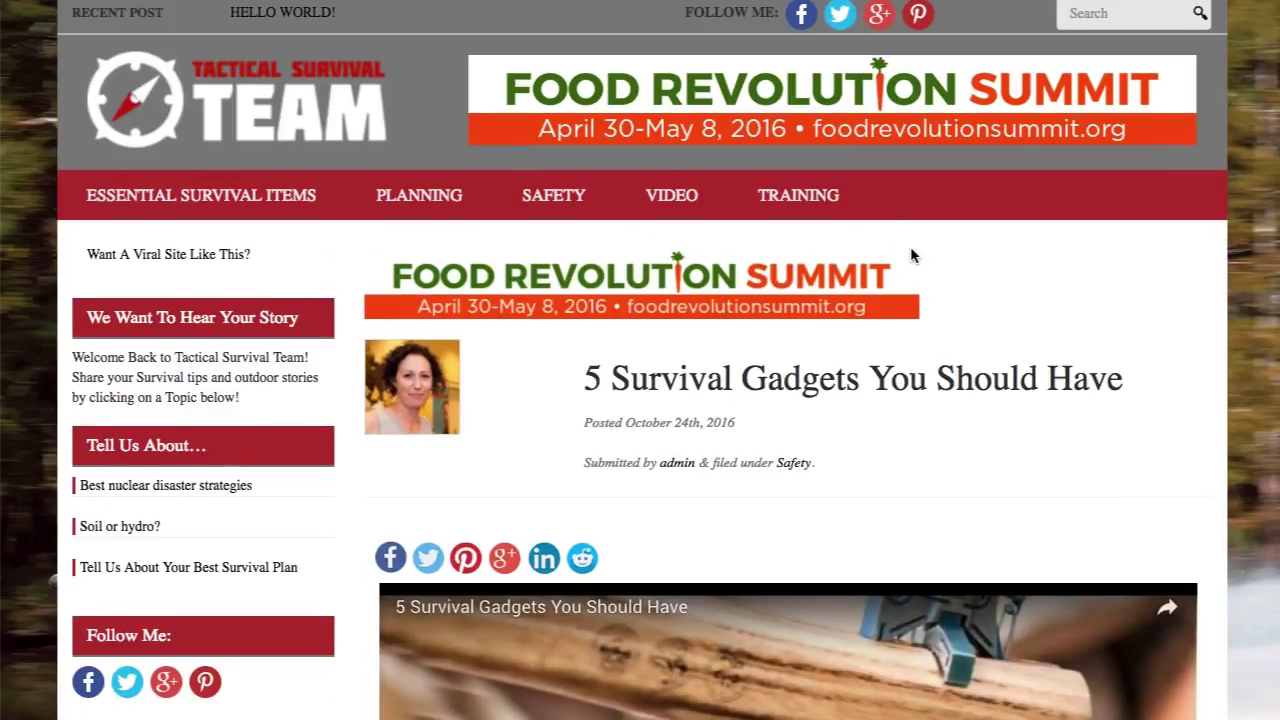
scroll(910, 246, down, 6)
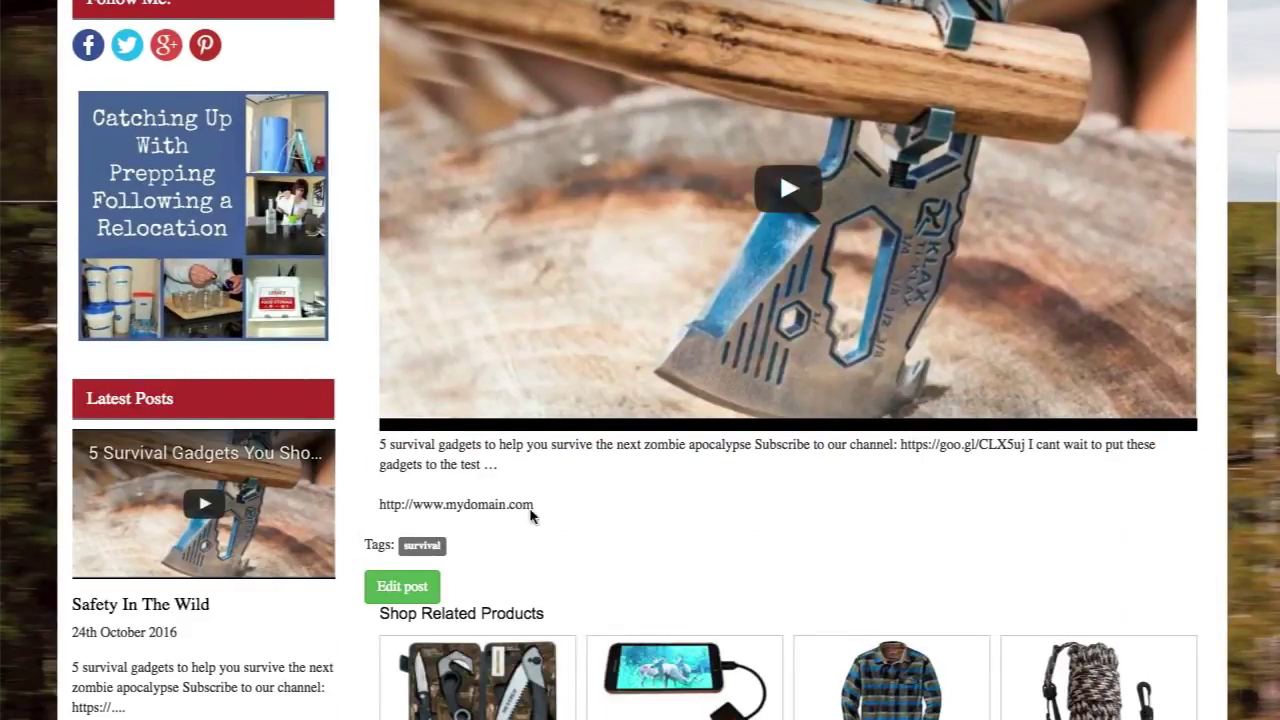
scroll(750, 505, up, 6)
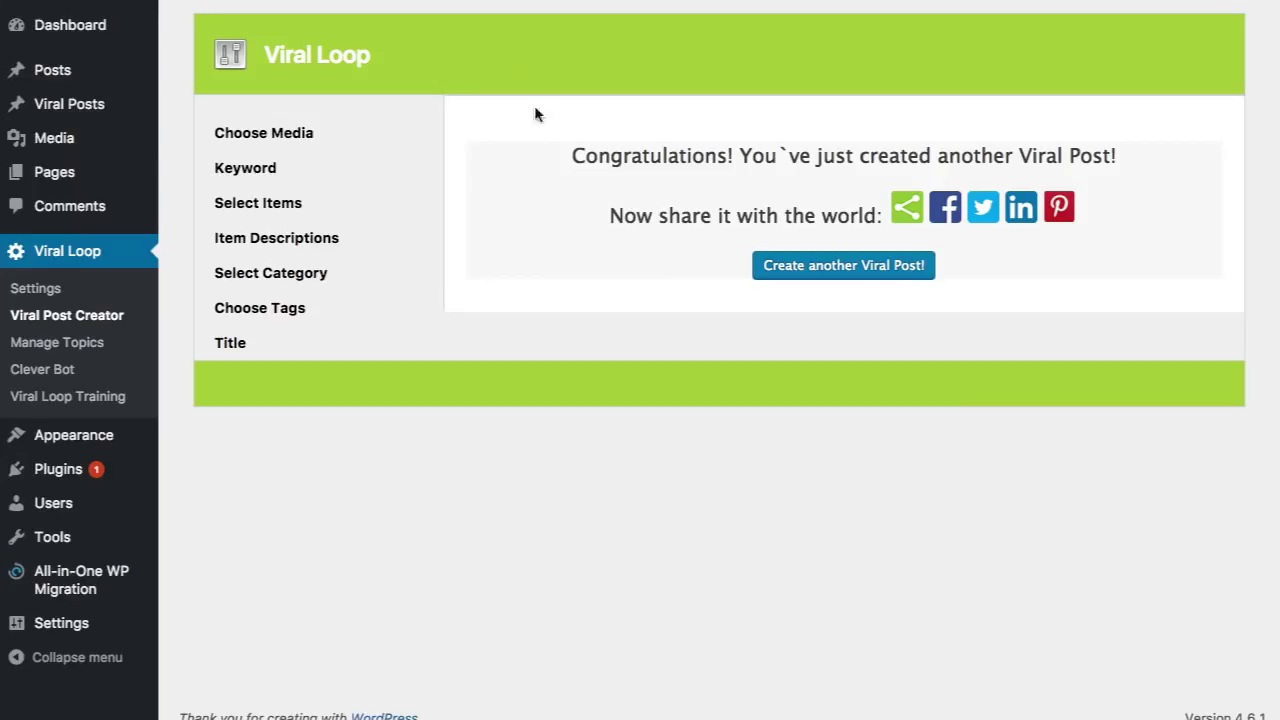
- Start another viral post with Products as its media type, search for the keyword "hunting", and browse the product results
click(828, 268)
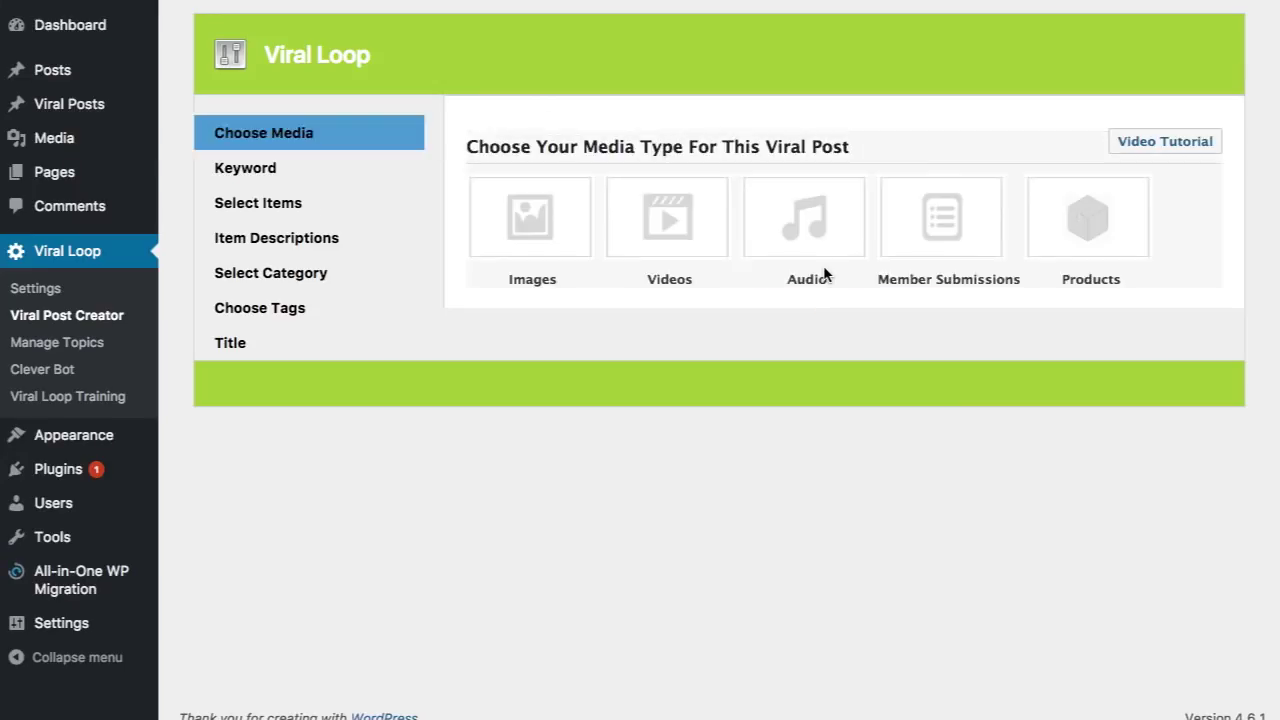
click(1077, 225)
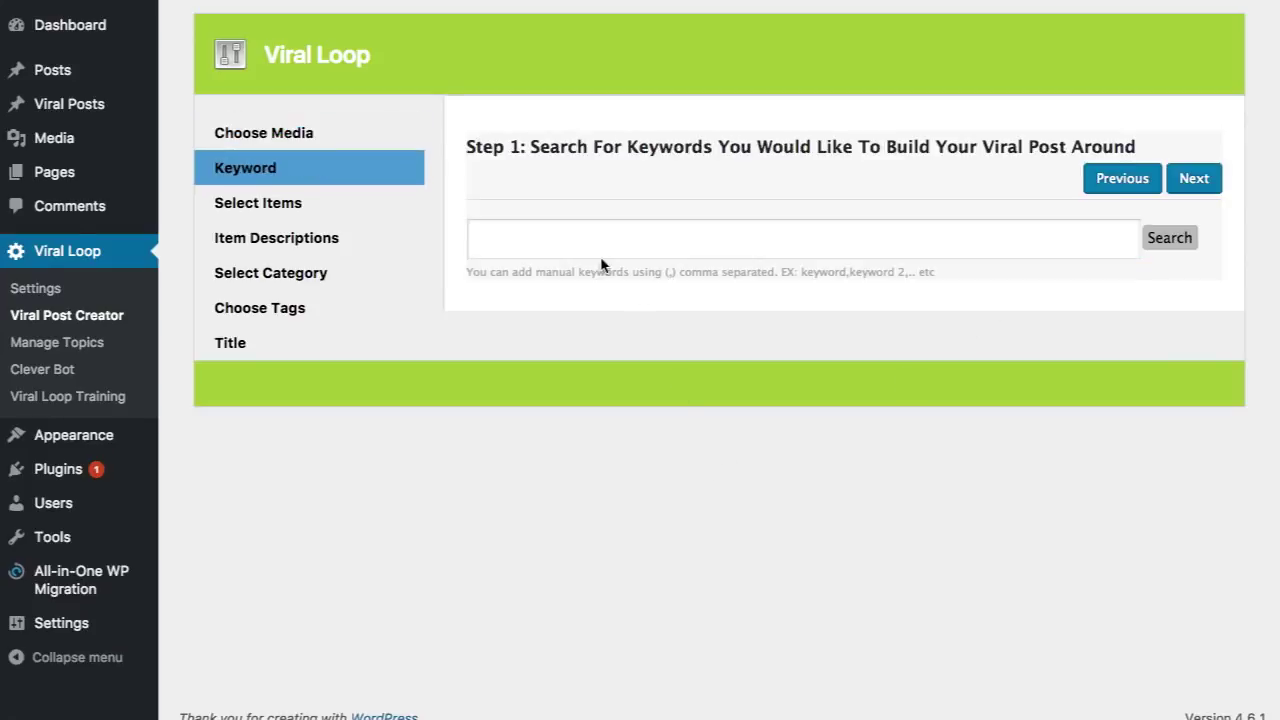
click(600, 242)
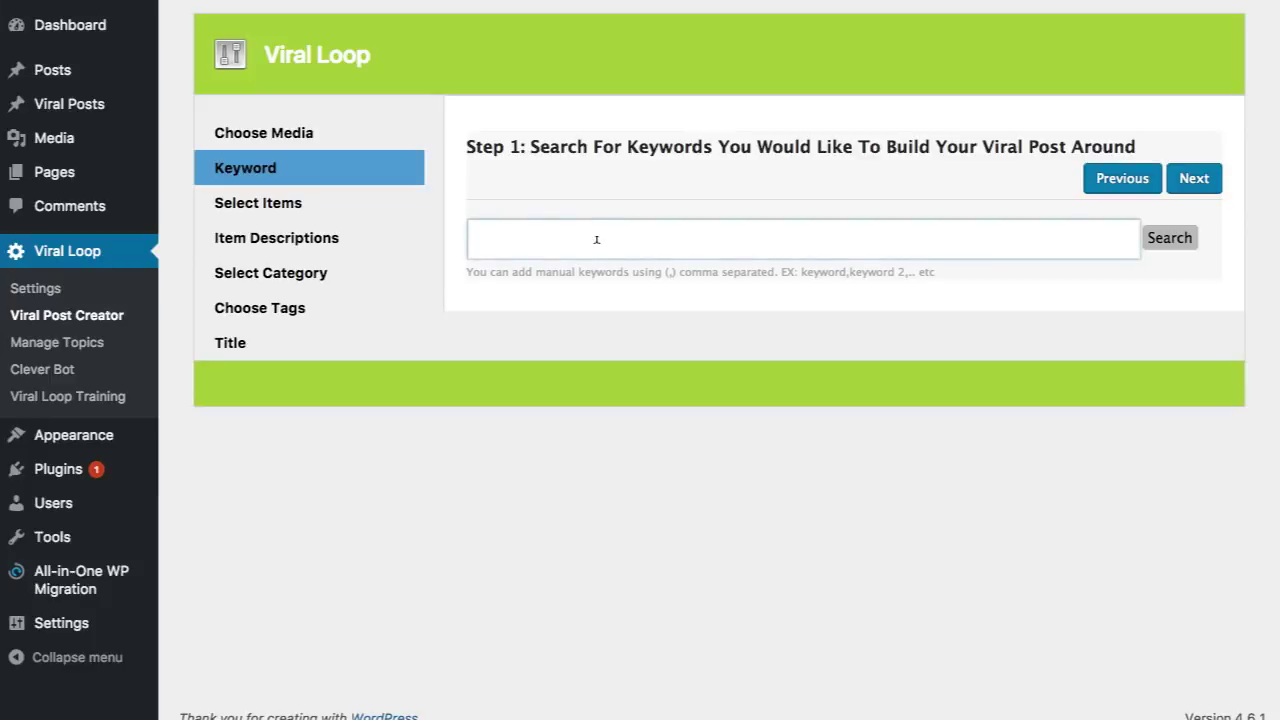
text(huntil)
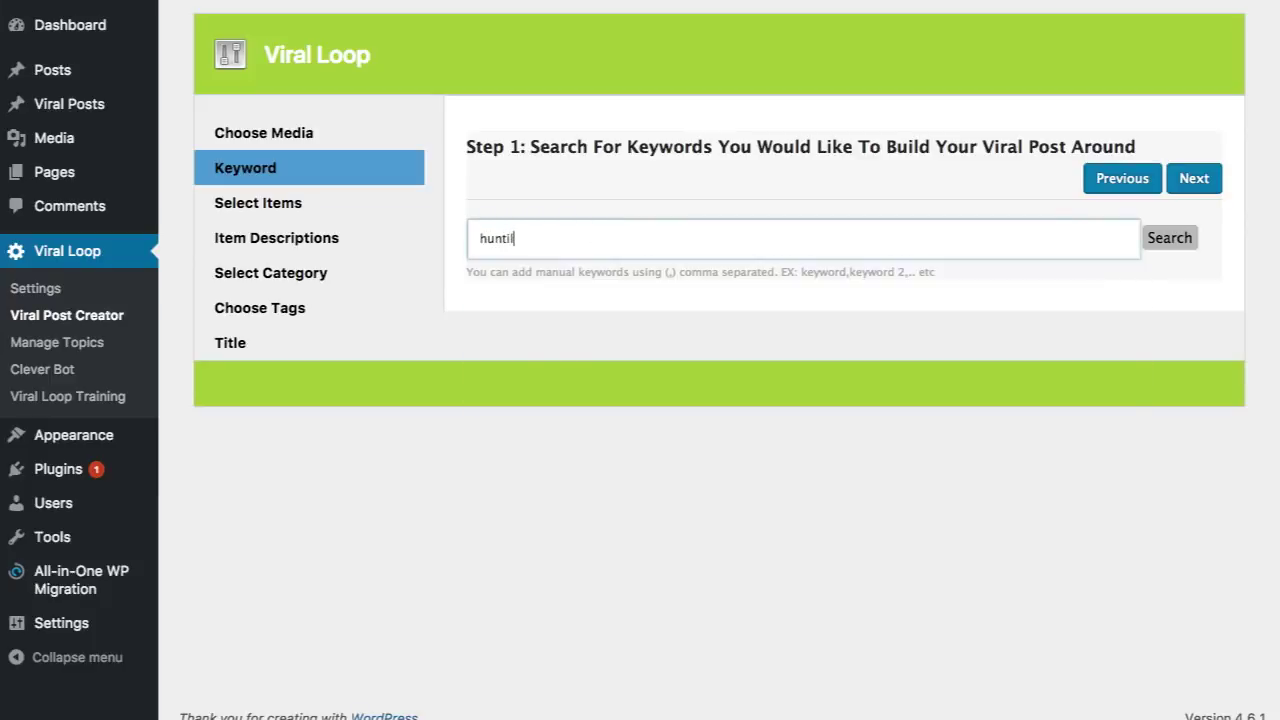
key(BackSpace)
text(ng)
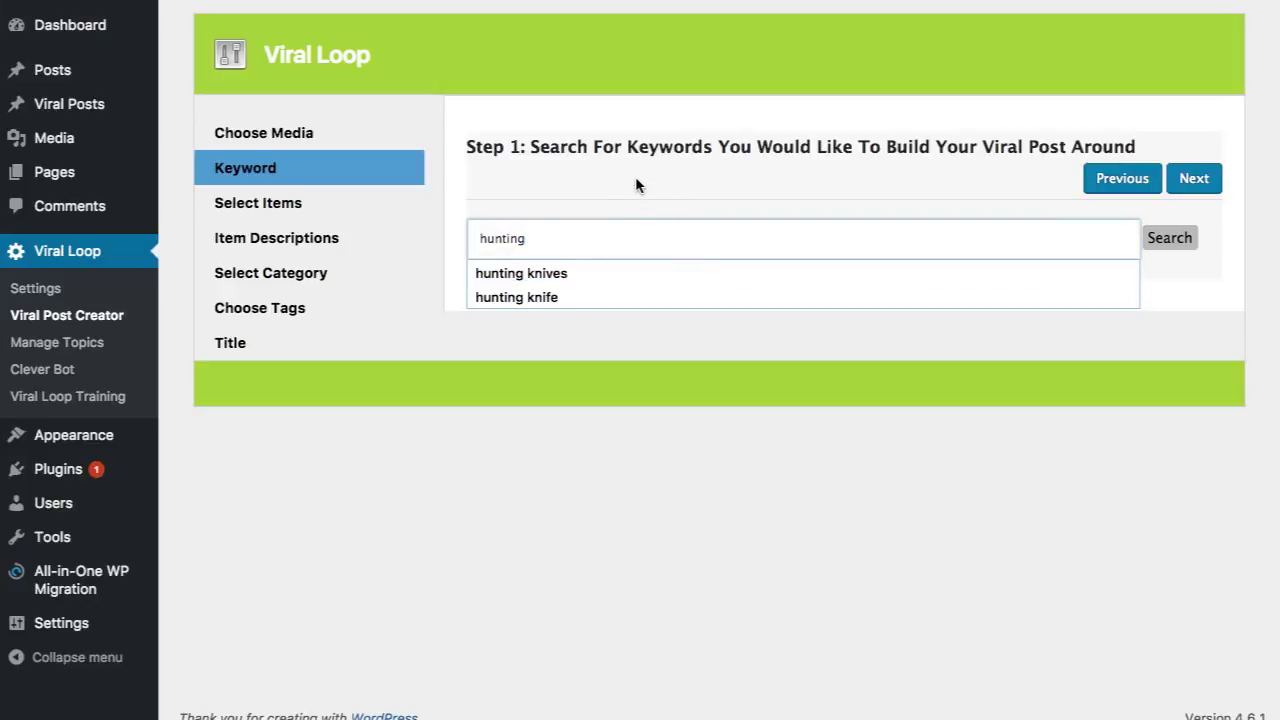
key(Return)
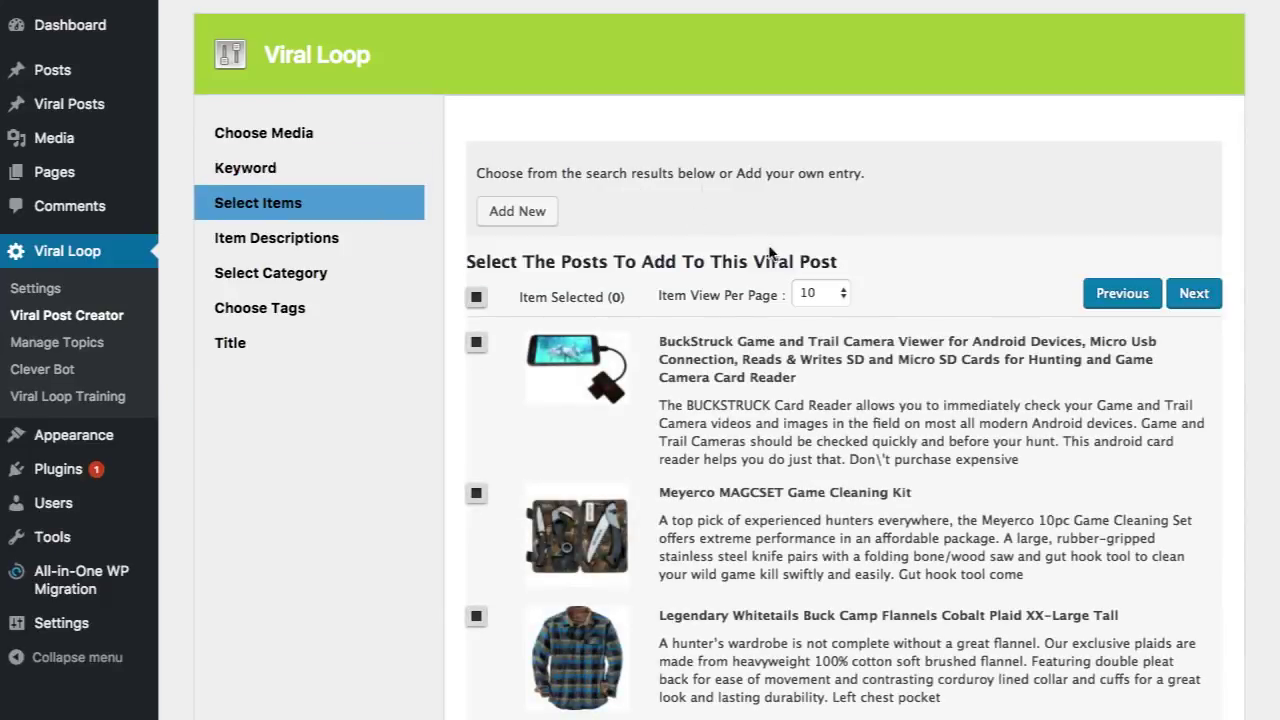
scroll(847, 226, down, 6)
scroll(847, 226, down, 2)
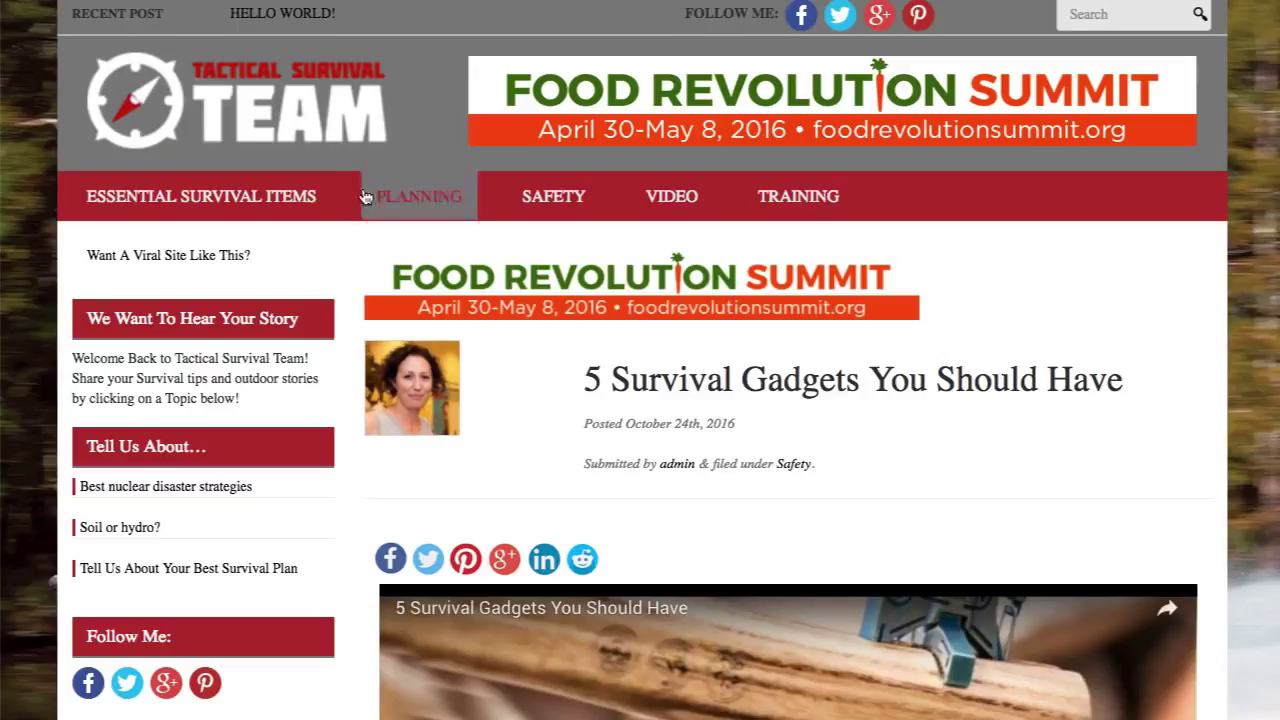
click(247, 95)
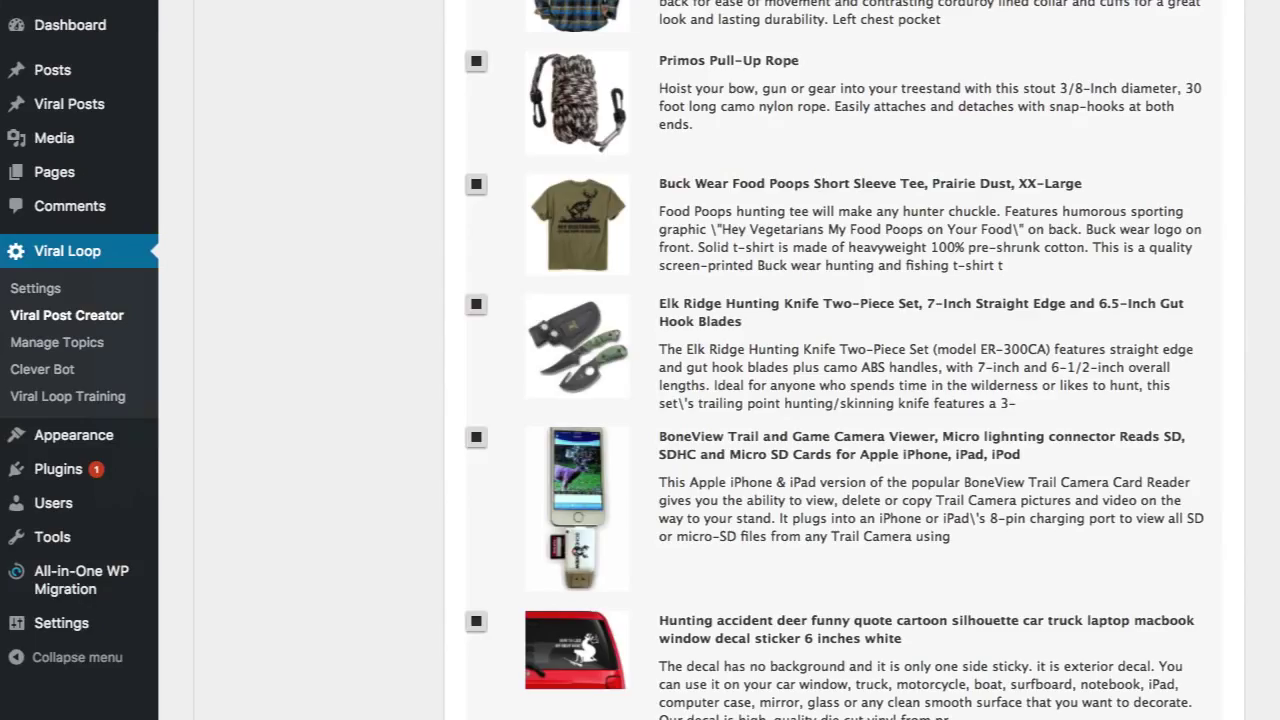
- Open Member Settings in the Viral Loop settings and examine the external welcome message and the internal member message
click(50, 289)
scroll(394, 241, down, 5)
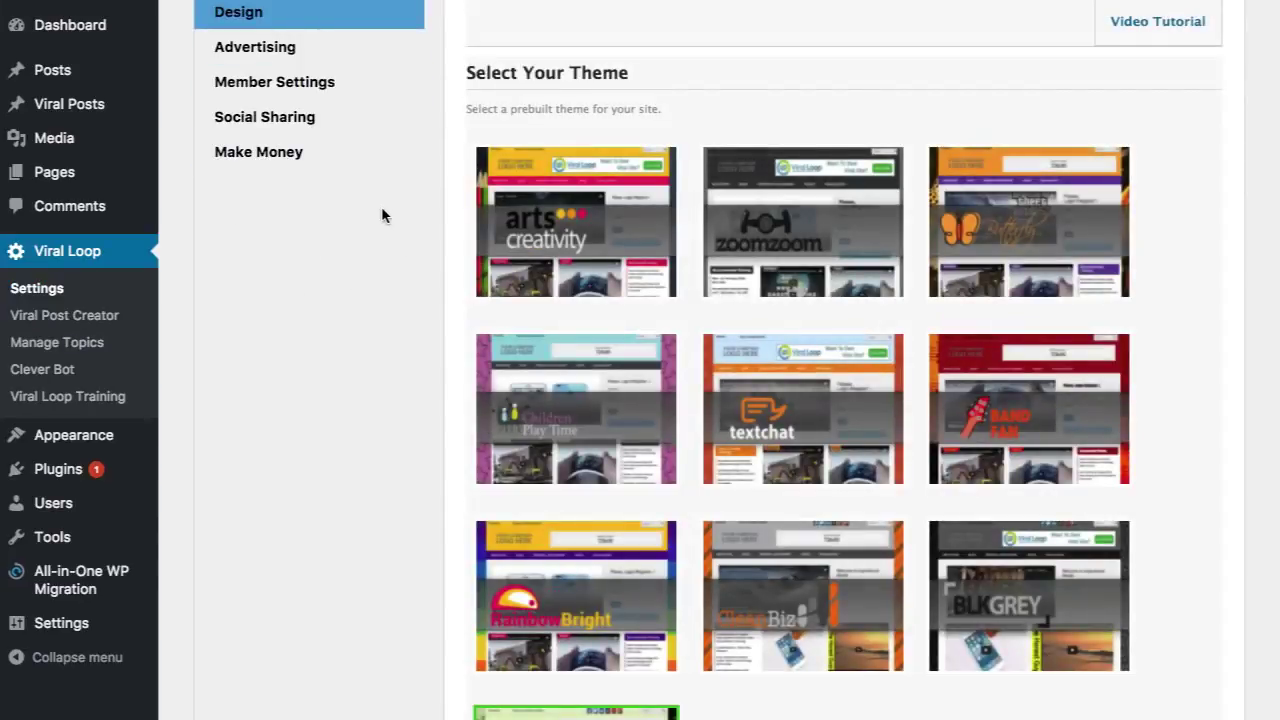
scroll(381, 215, up, 1)
click(330, 100)
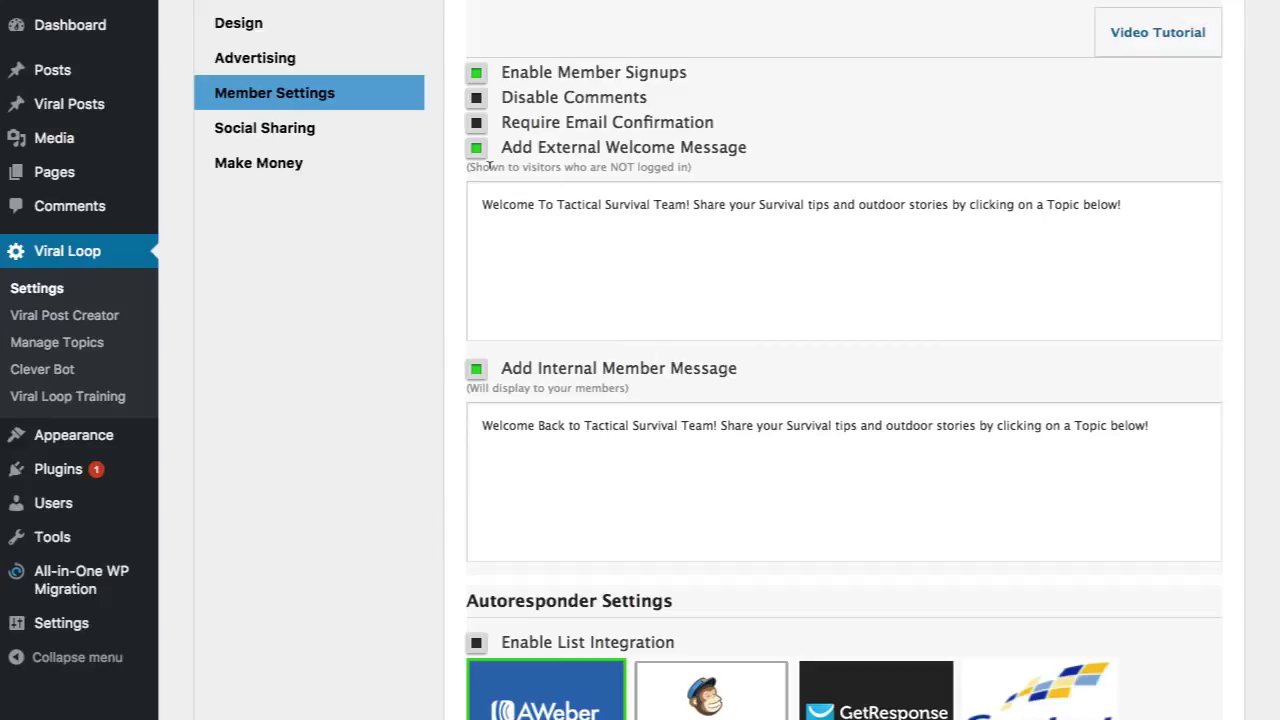
drag(489, 167, 691, 168)
click(652, 204)
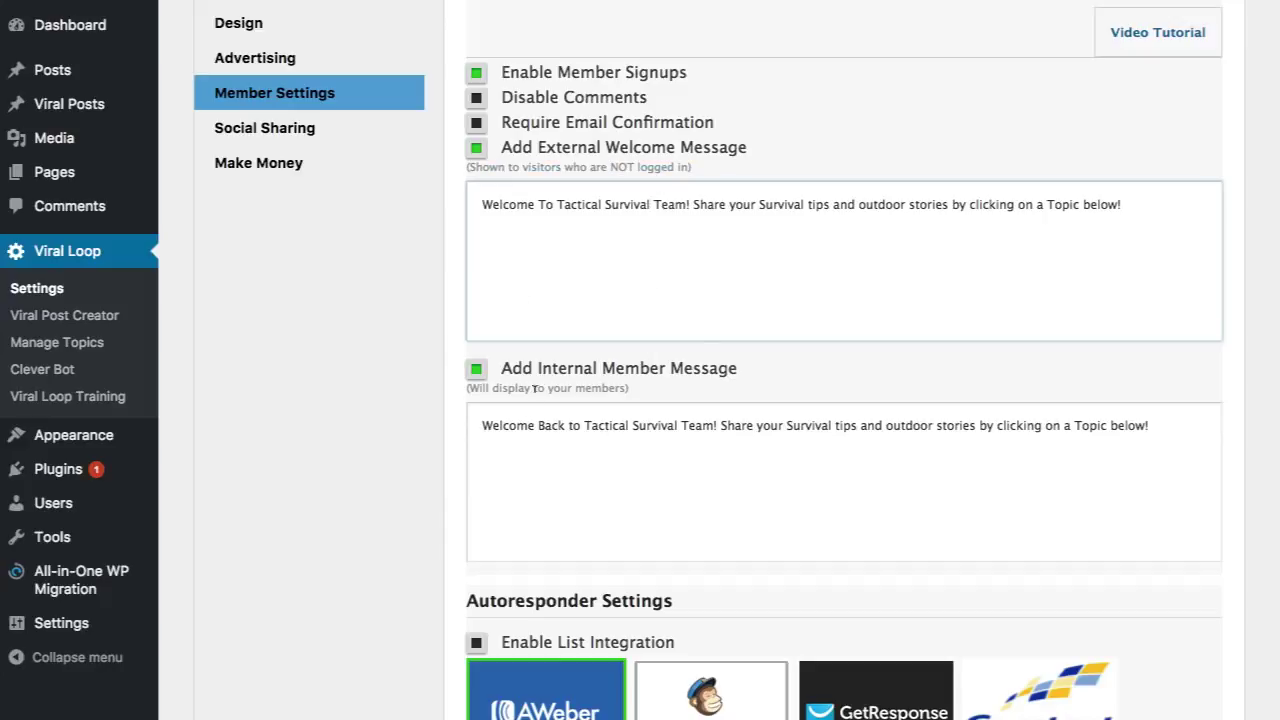
drag(512, 388, 610, 388)
click(616, 425)
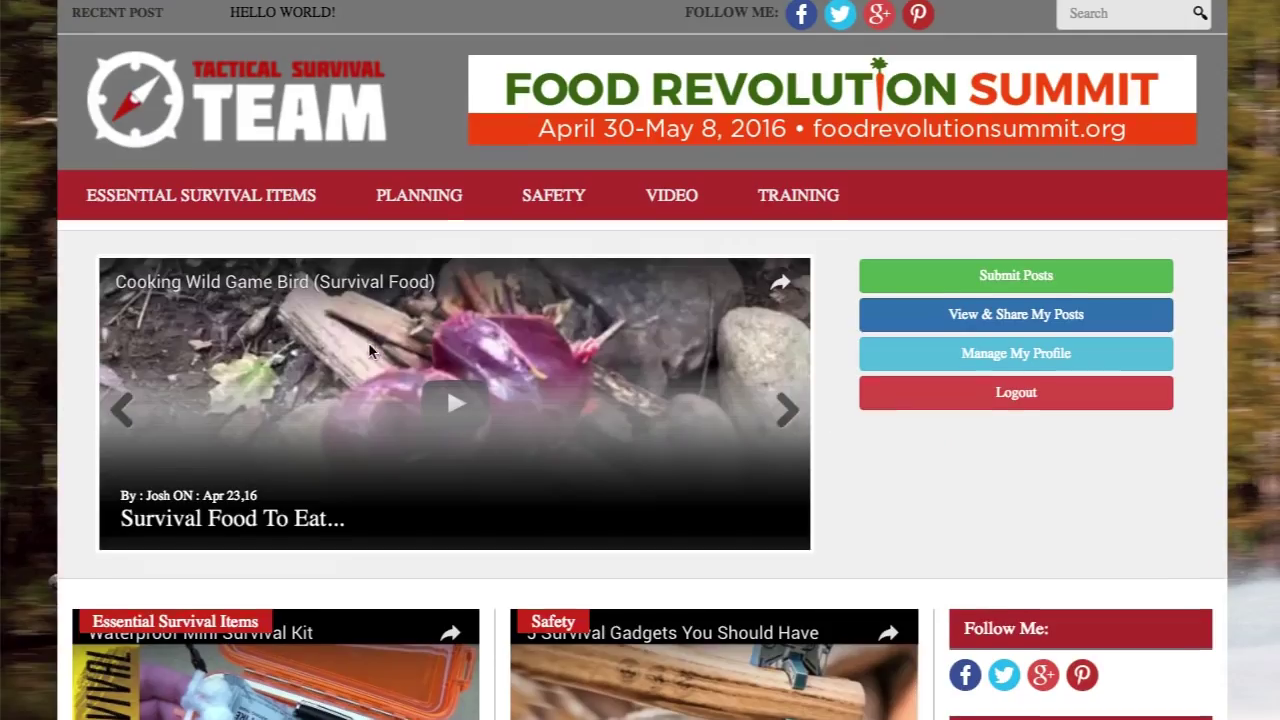
- Add the Viral Loop Member Message widget to the Right Sidebar with the title "Member Message", save it, and reload the live site
scroll(368, 342, down, 8)
scroll(368, 348, up, 10)
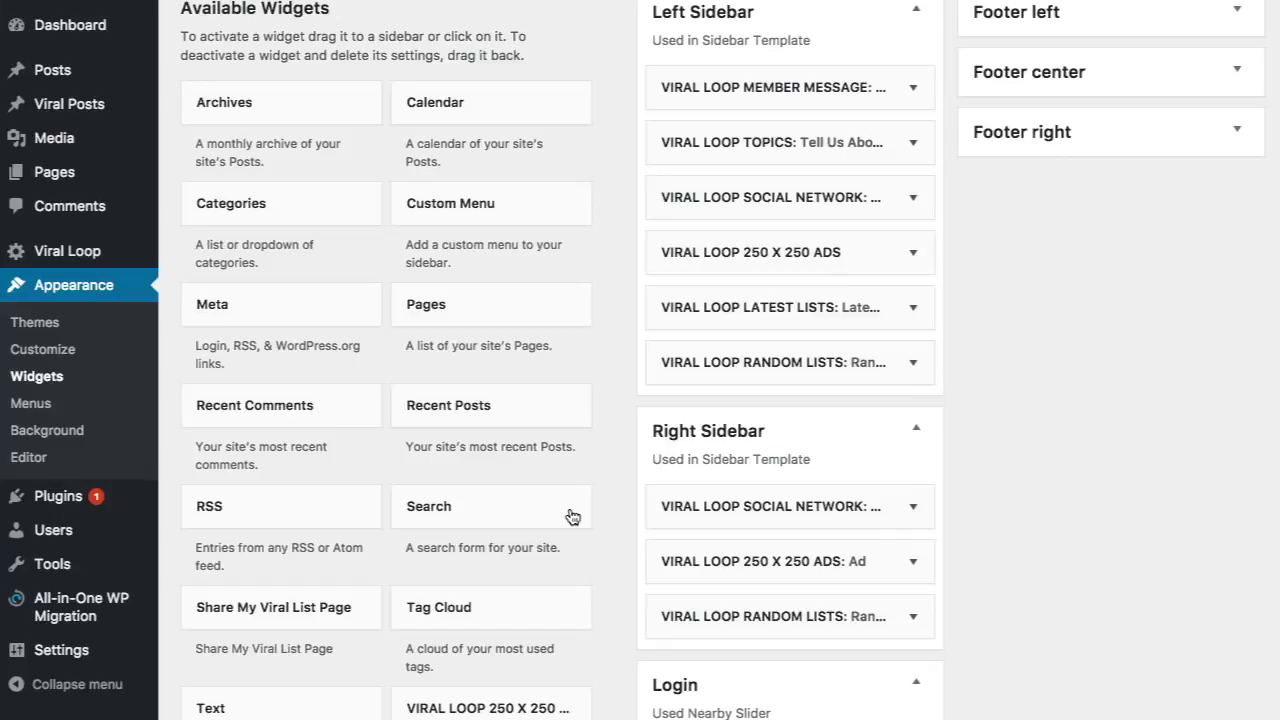
scroll(560, 623, down, 5)
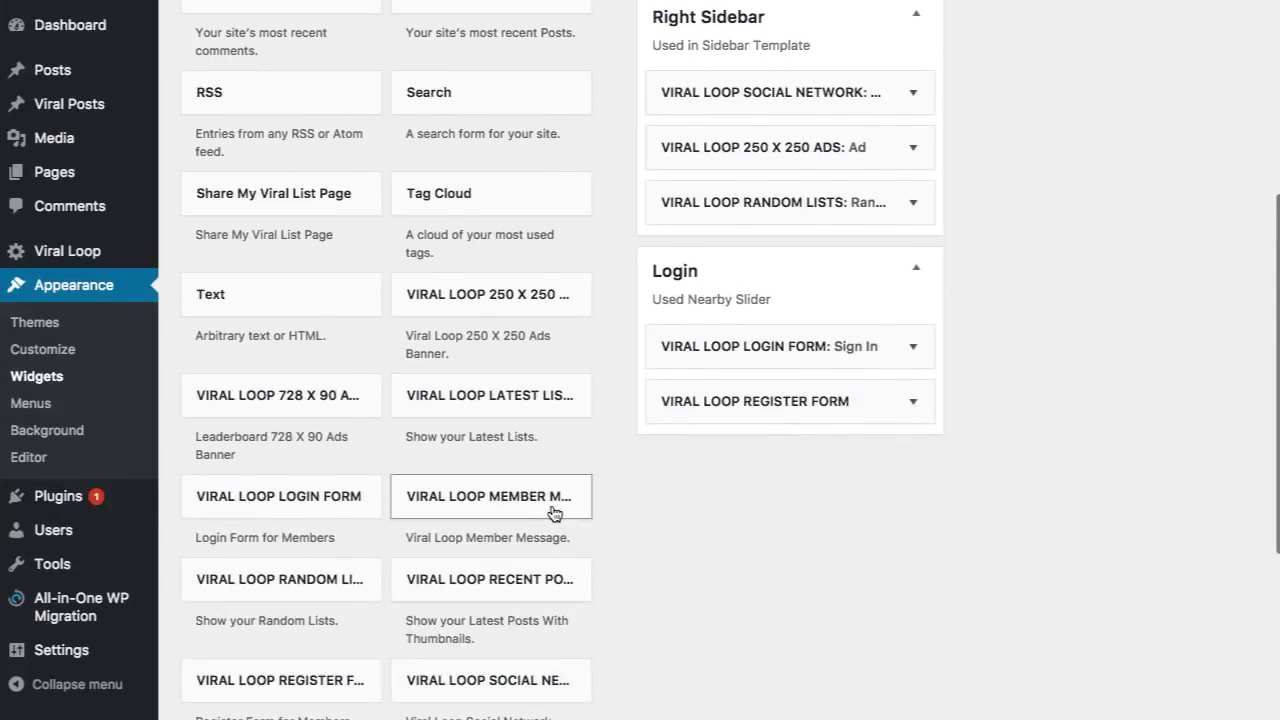
drag(540, 512, 857, 117)
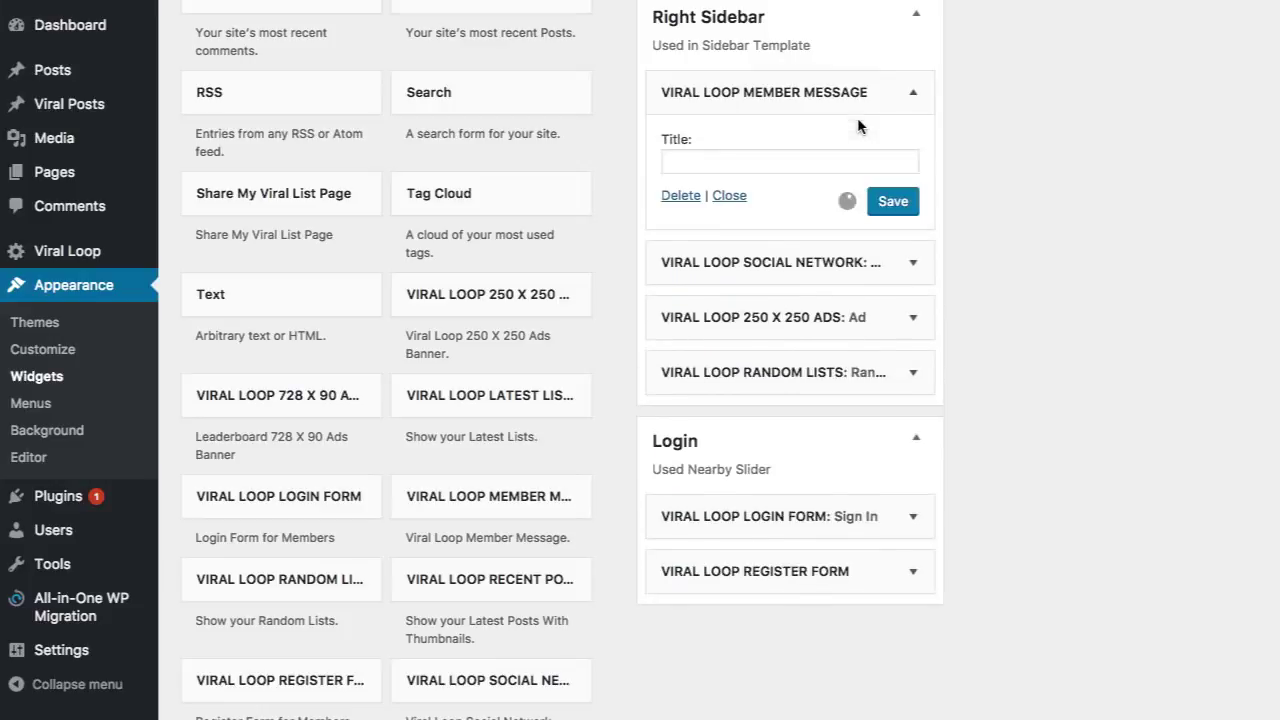
click(774, 160)
text(Mem)
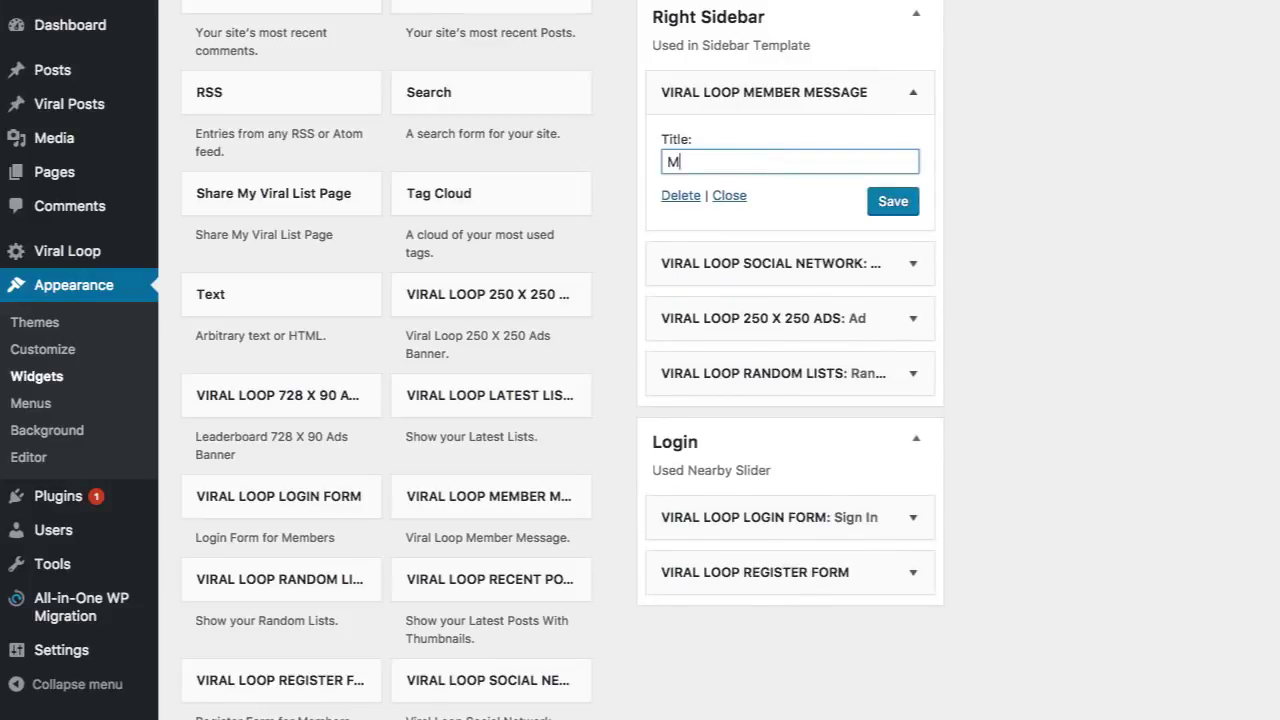
text(ber Message)
click(893, 201)
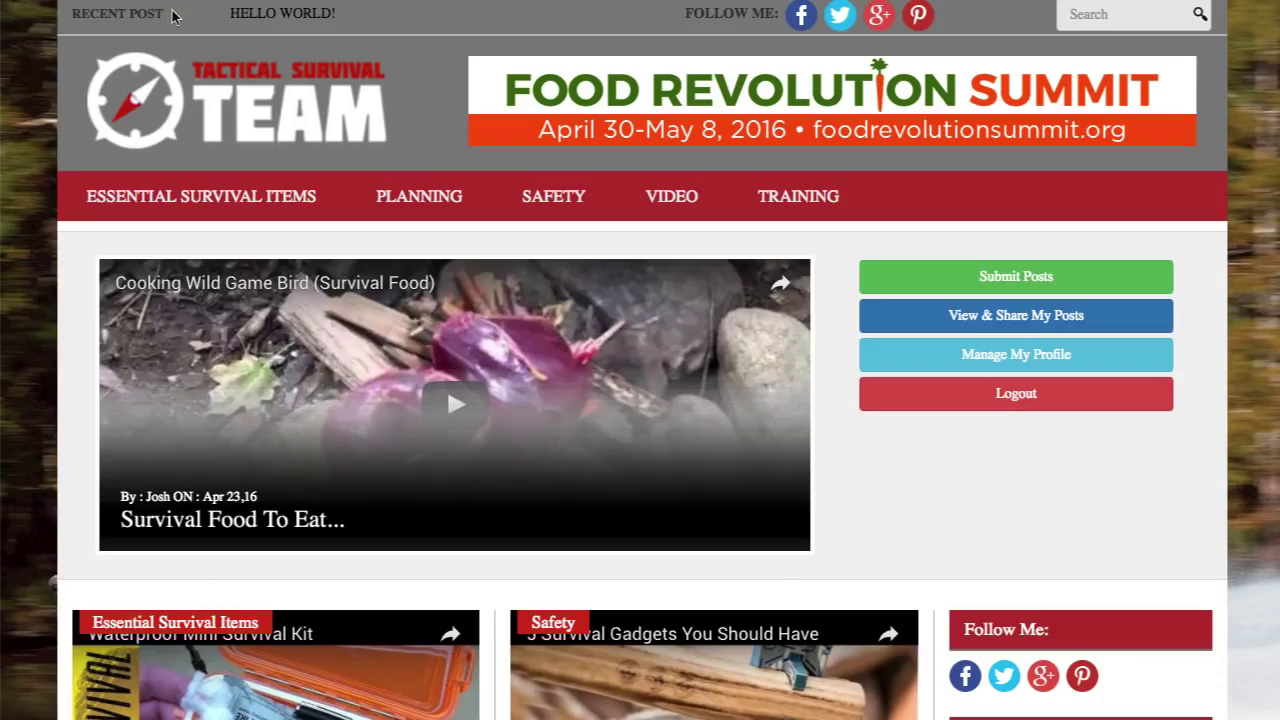
key(F5)
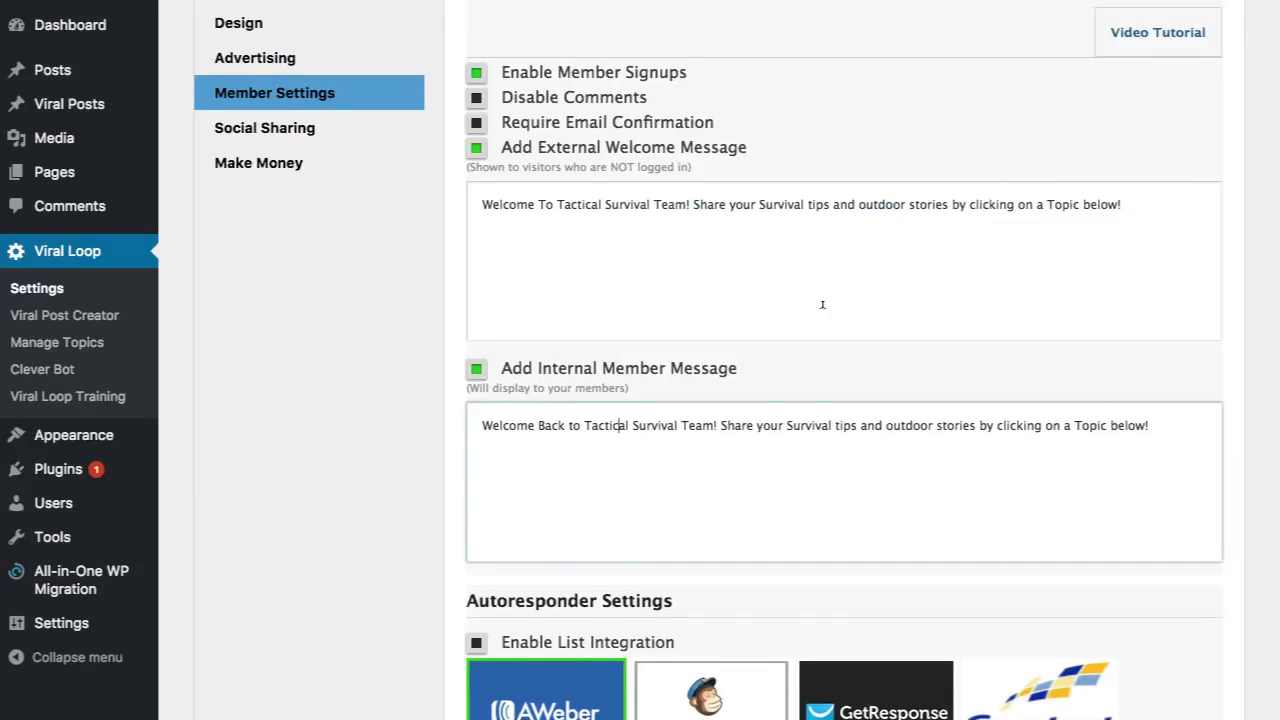
- Examine the Autoresponder Settings in Member Settings, including list integration and the available email services
scroll(822, 304, down, 1)
scroll(822, 304, up, 1)
scroll(822, 304, down, 2)
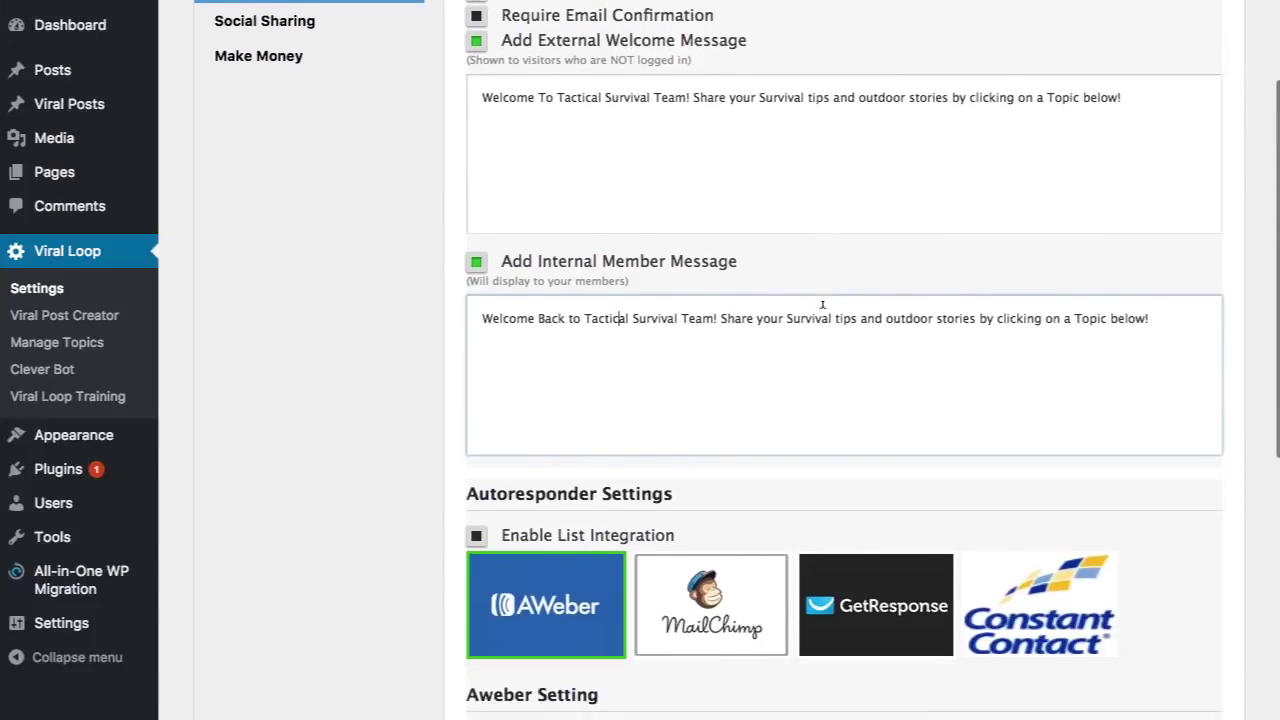
scroll(822, 304, down, 1)
scroll(822, 304, up, 1)
scroll(822, 304, down, 2)
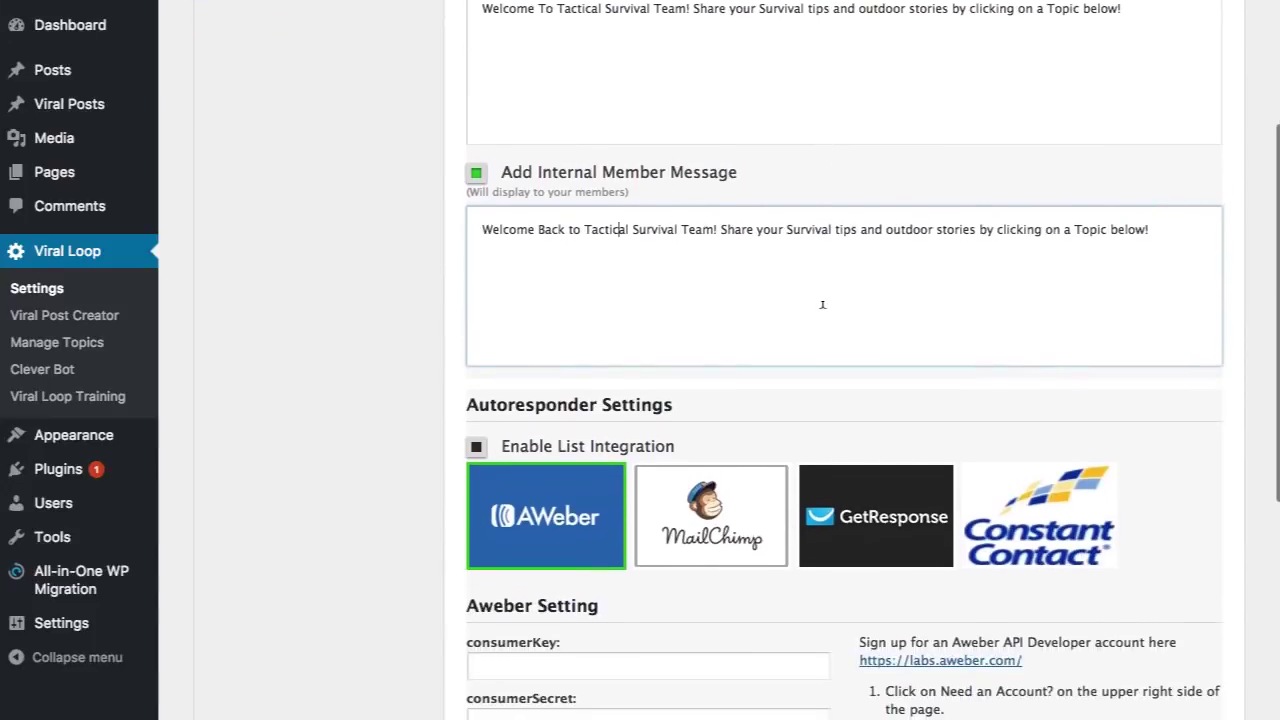
scroll(822, 304, down, 1)
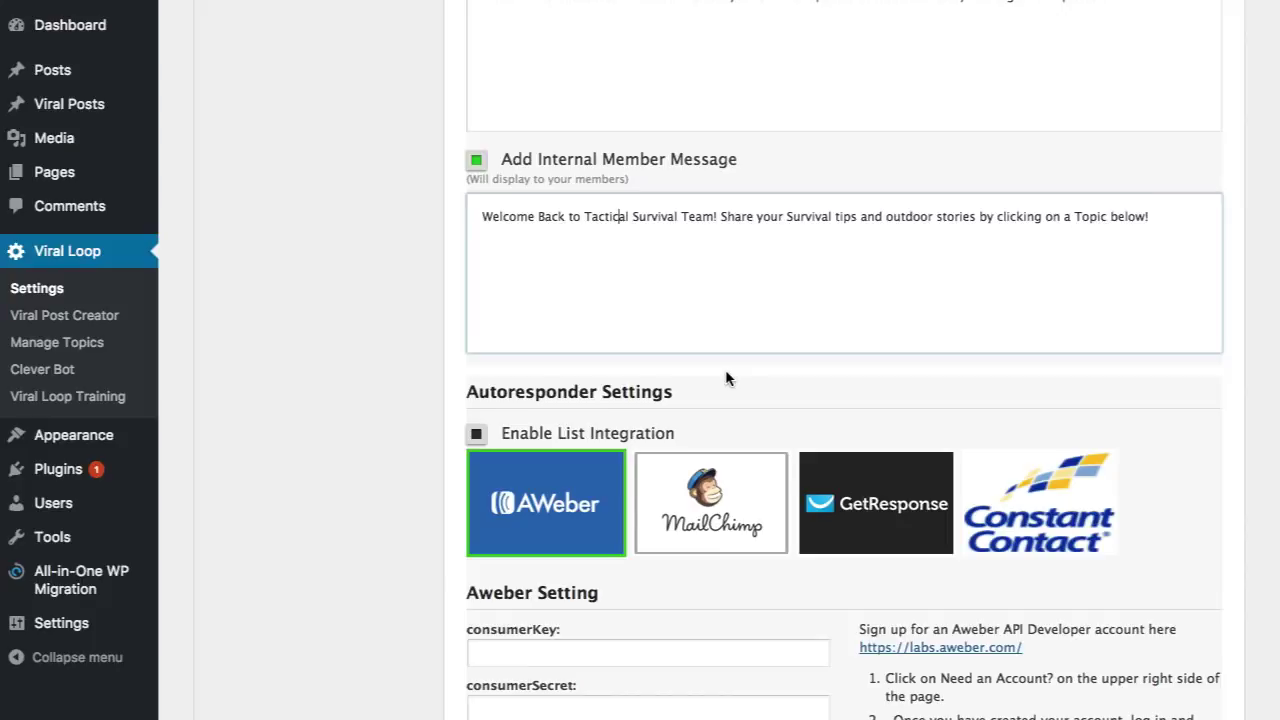
scroll(726, 372, up, 5)
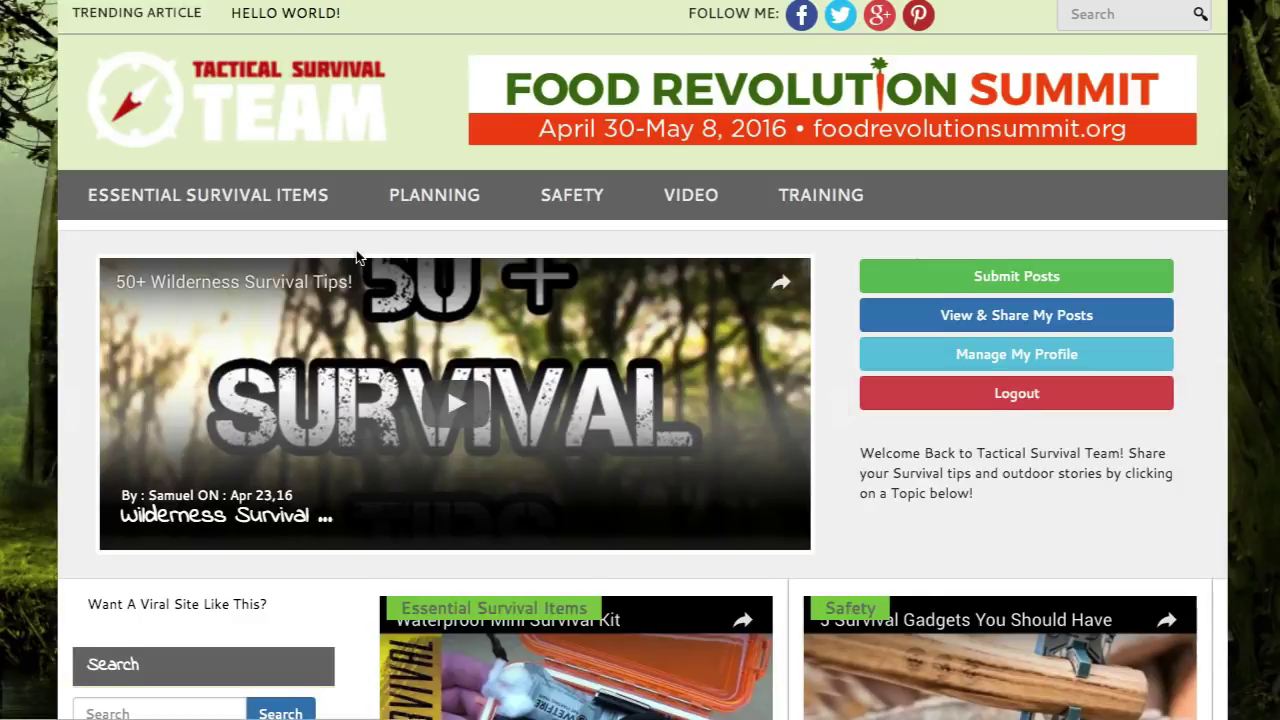
- Examine the member message, Topics list and member post options on the live home page, and check topic management in the admin area
scroll(357, 262, down, 5)
scroll(355, 257, down, 1)
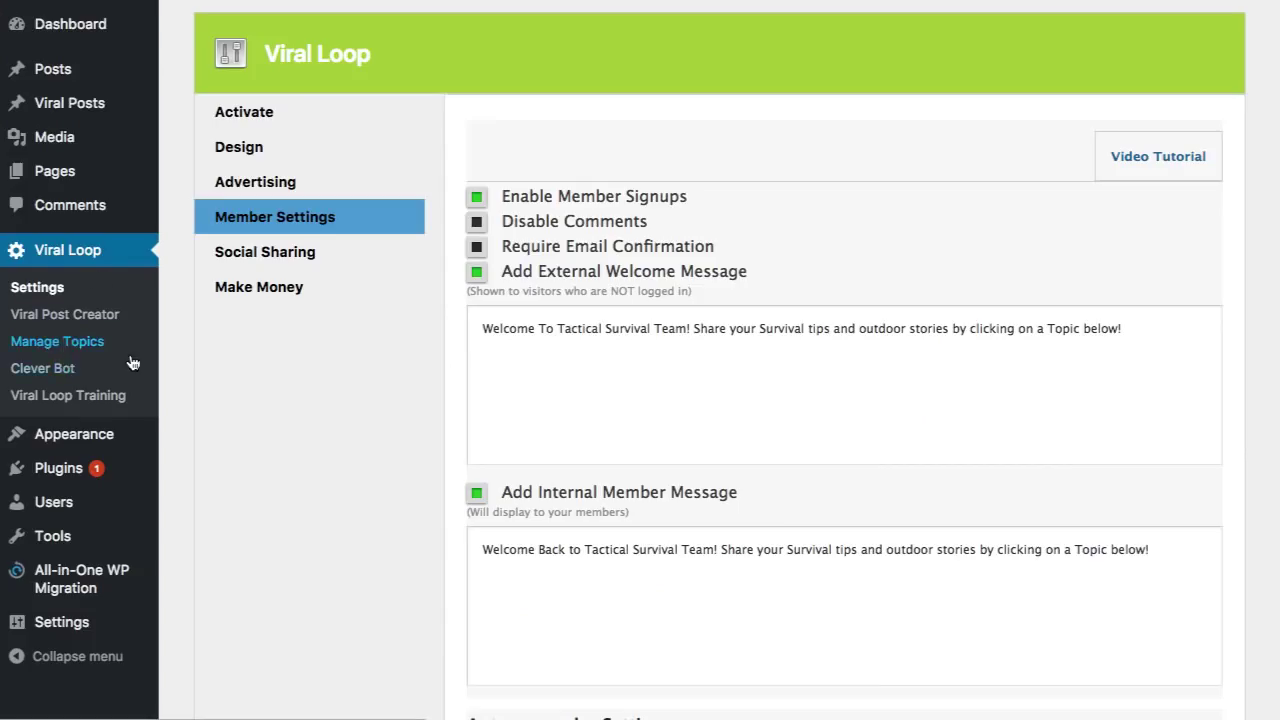
click(131, 358)
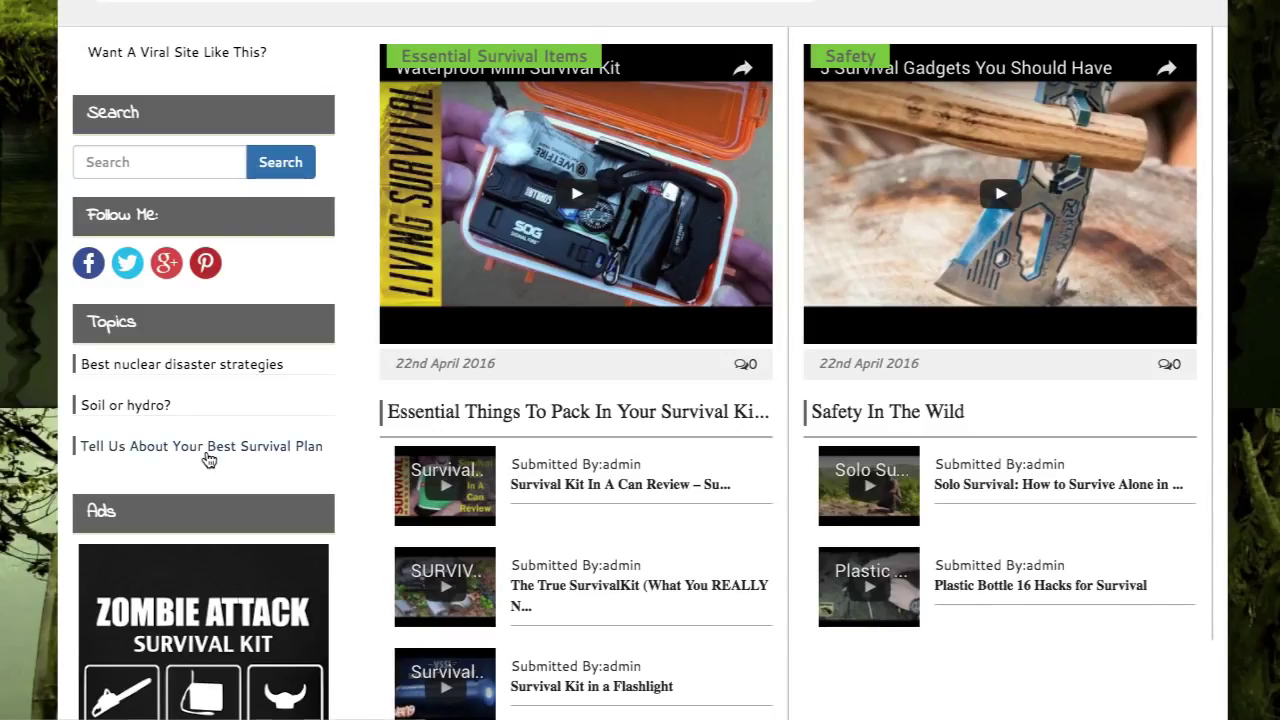
scroll(343, 257, up, 4)
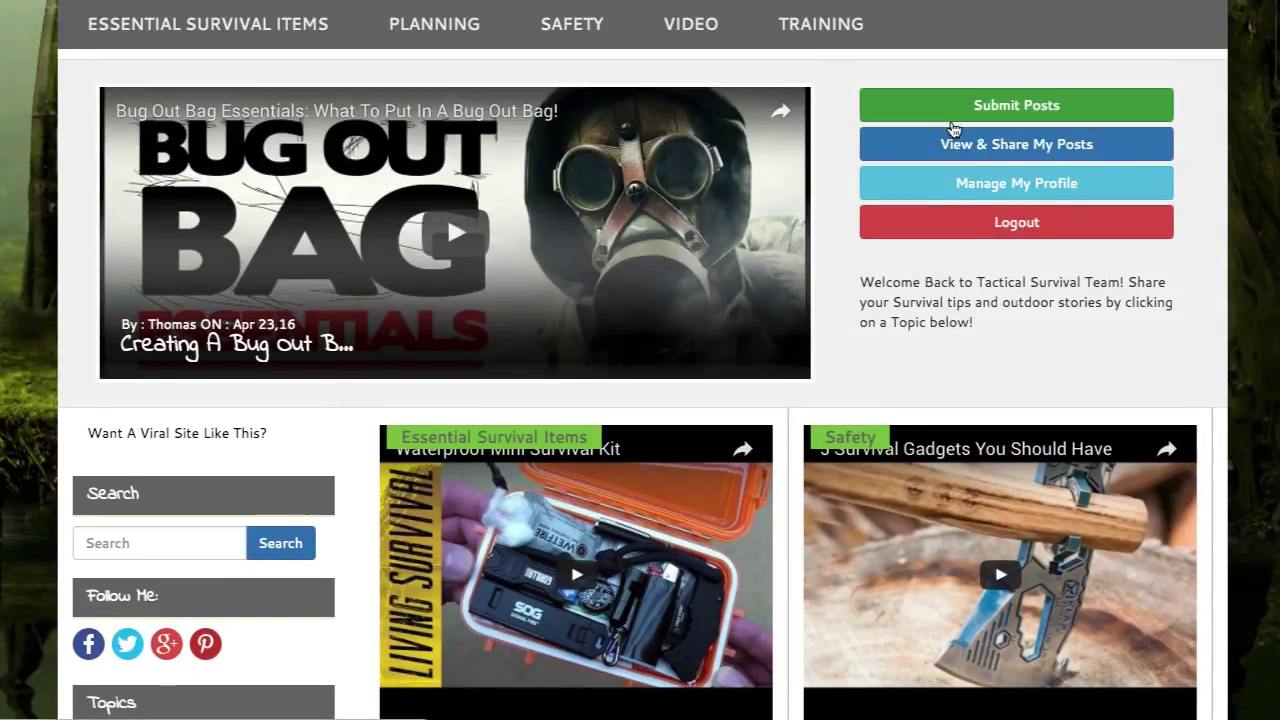
scroll(301, 440, down, 3)
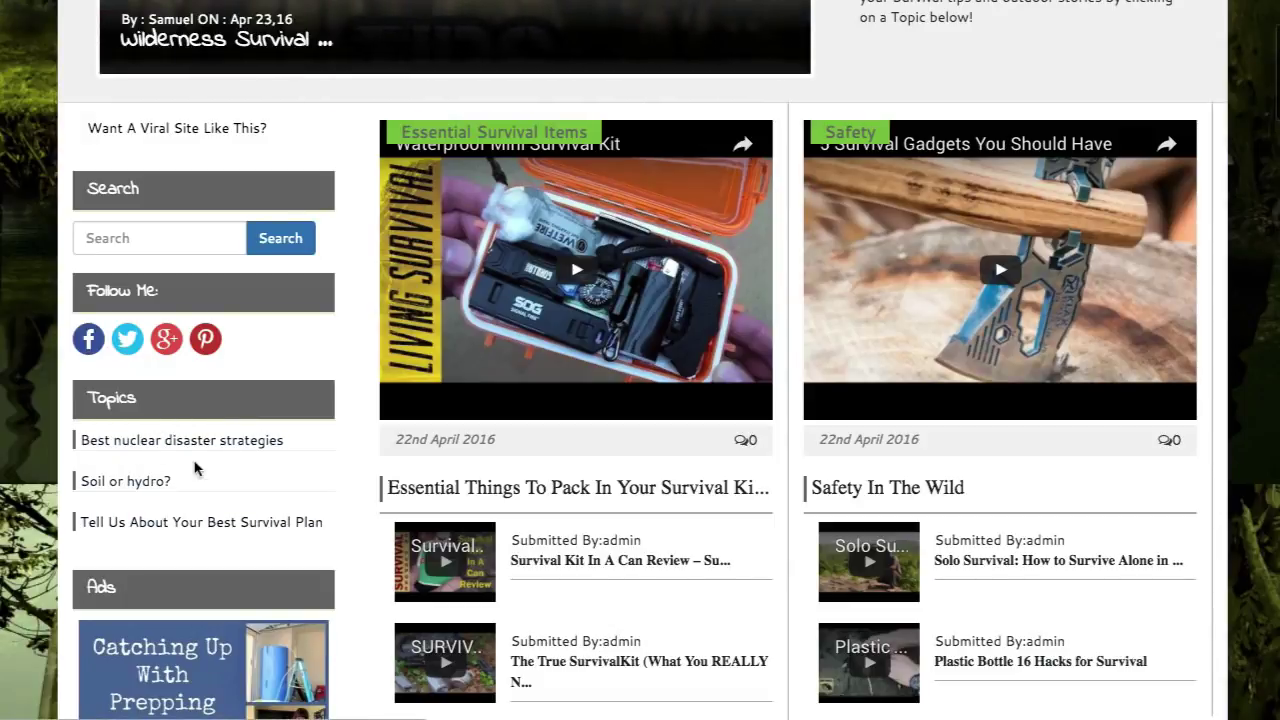
scroll(380, 270, up, 3)
scroll(373, 263, up, 2)
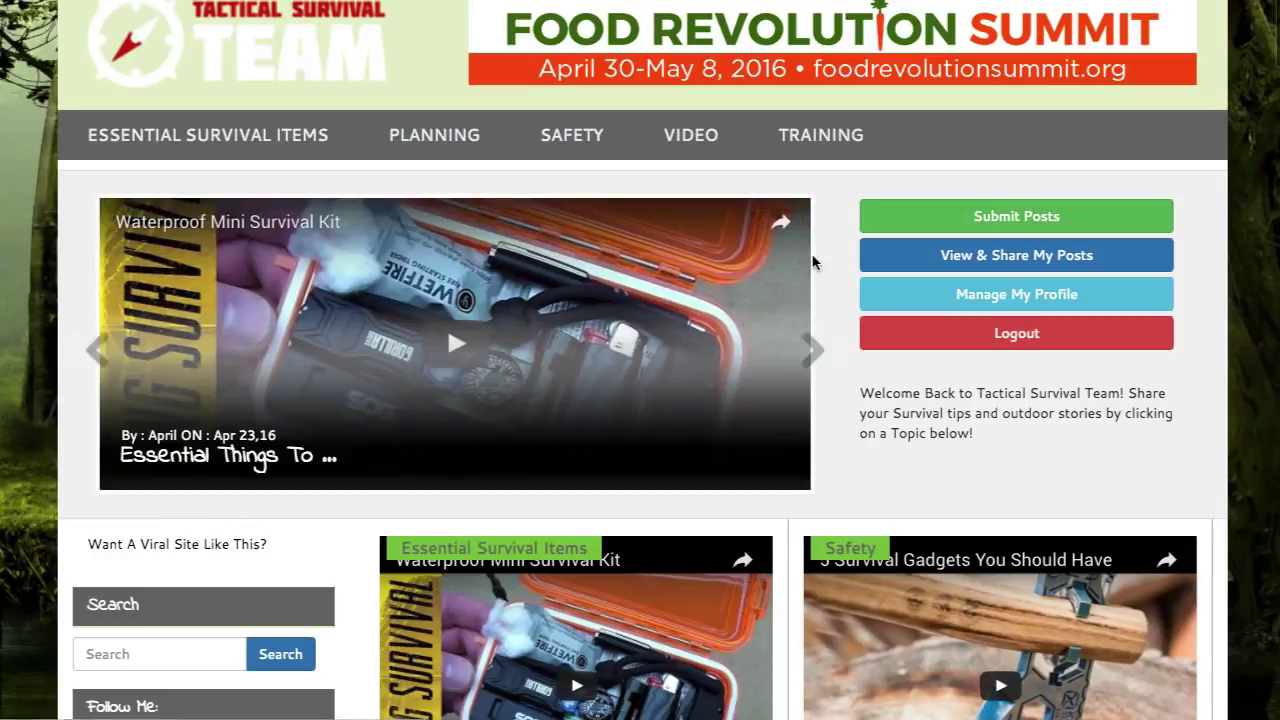
- Begin a member submission on the topic "Tell Us About Your Best Survival Plan" and set its media type to Video
scroll(810, 263, down, 5)
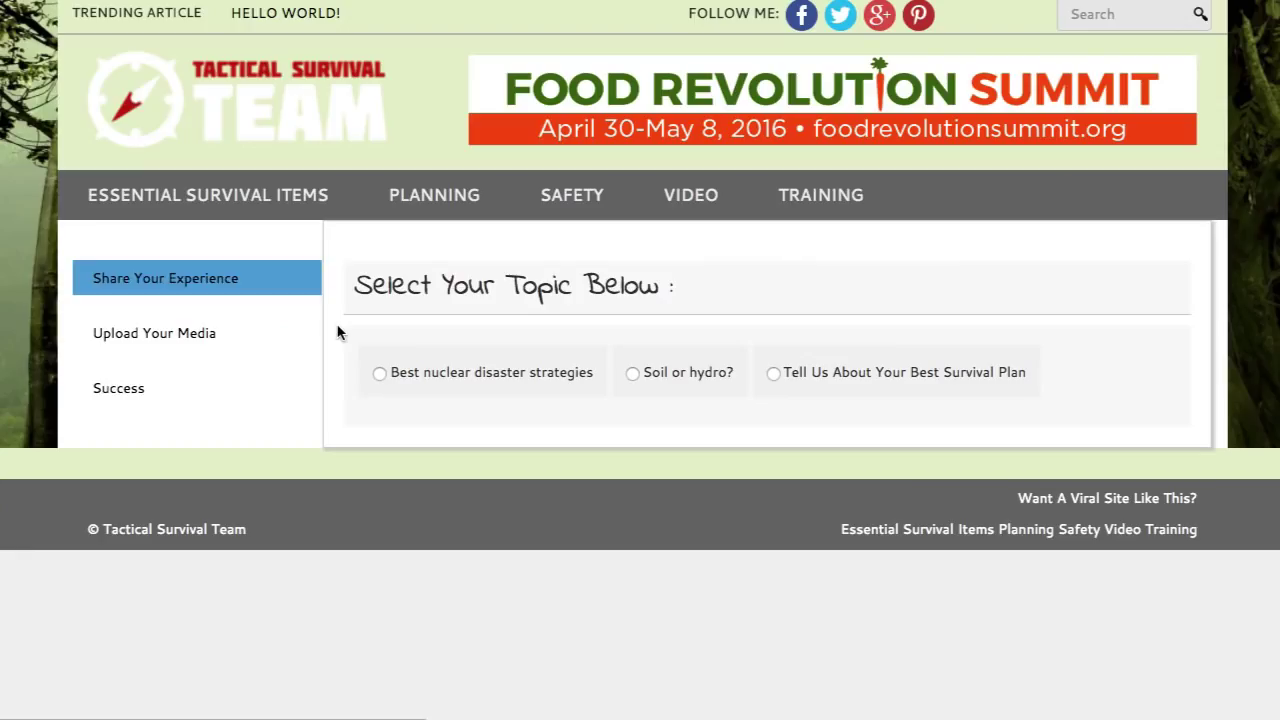
click(773, 374)
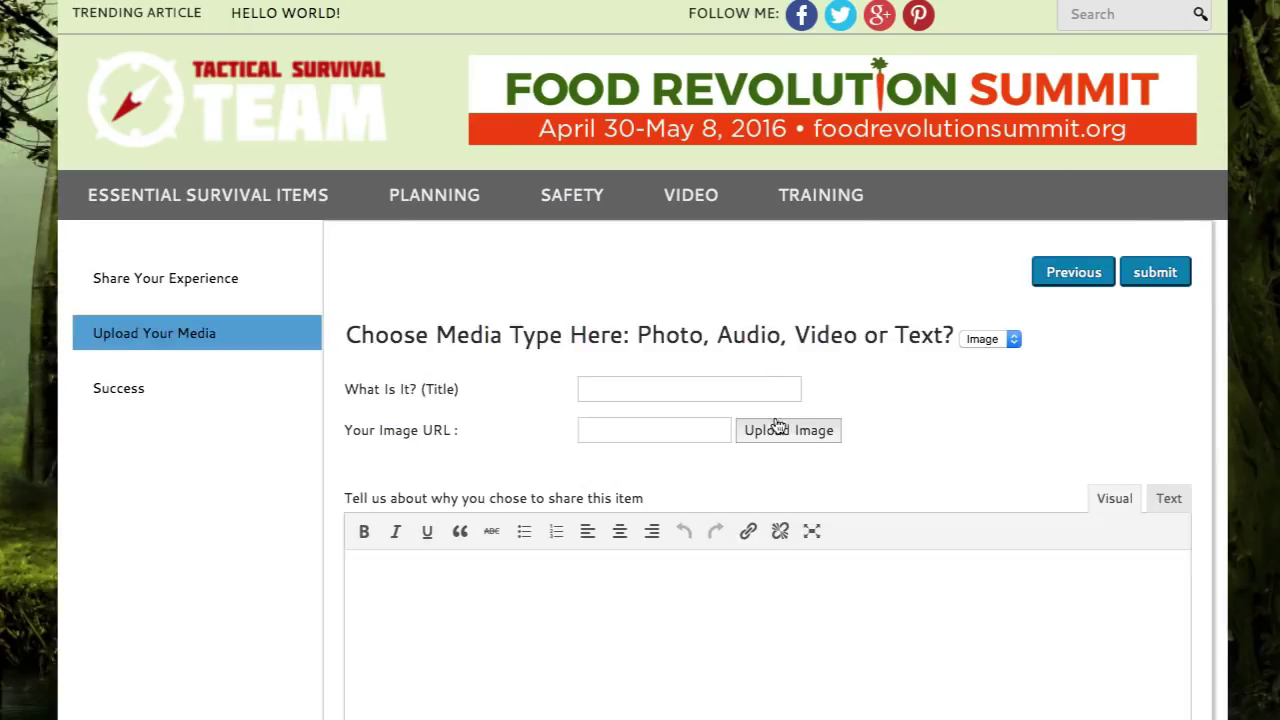
scroll(969, 366, down, 1)
click(1008, 222)
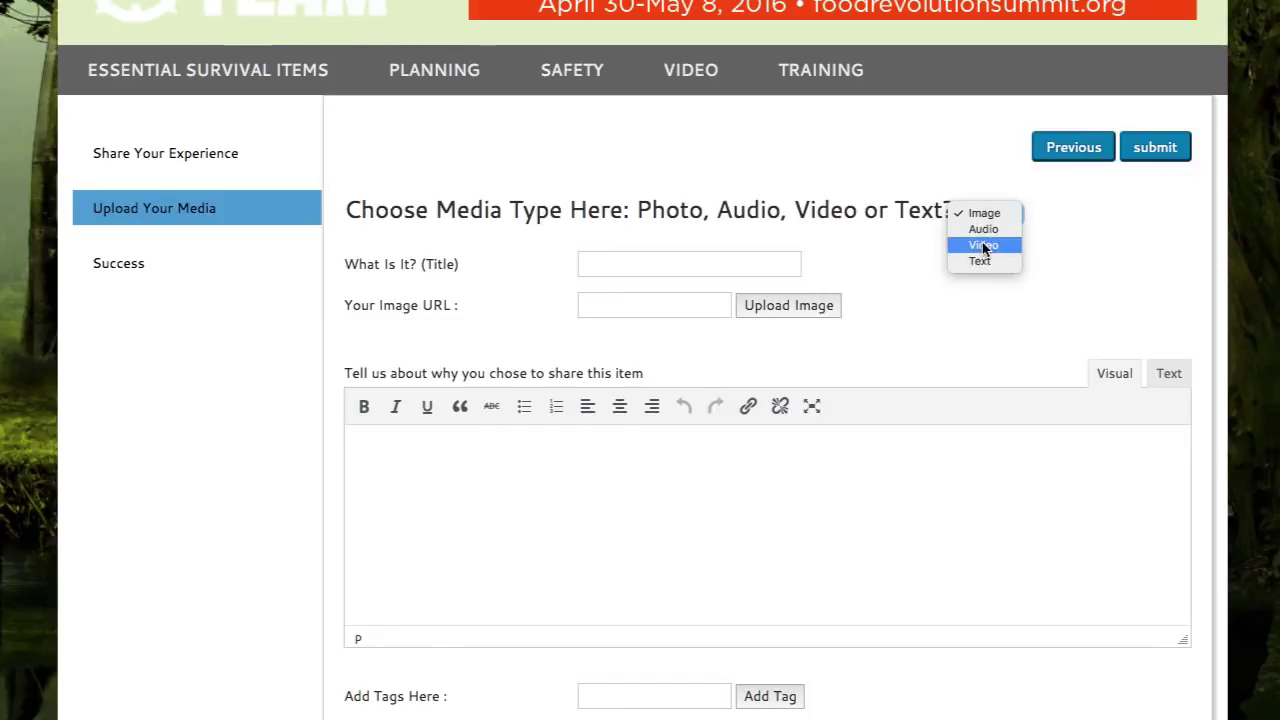
click(982, 244)
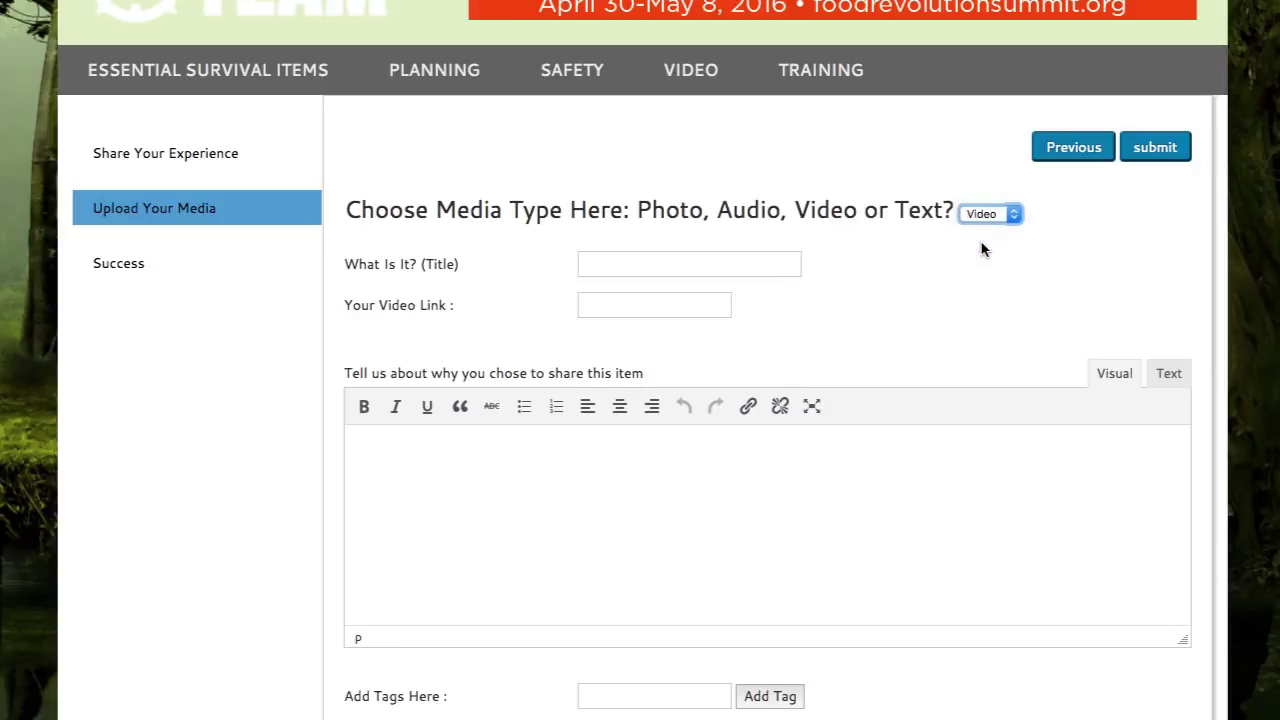
- Enter "Primitive Tech" as the submission's title and paste the YouTube address as its video link
click(607, 264)
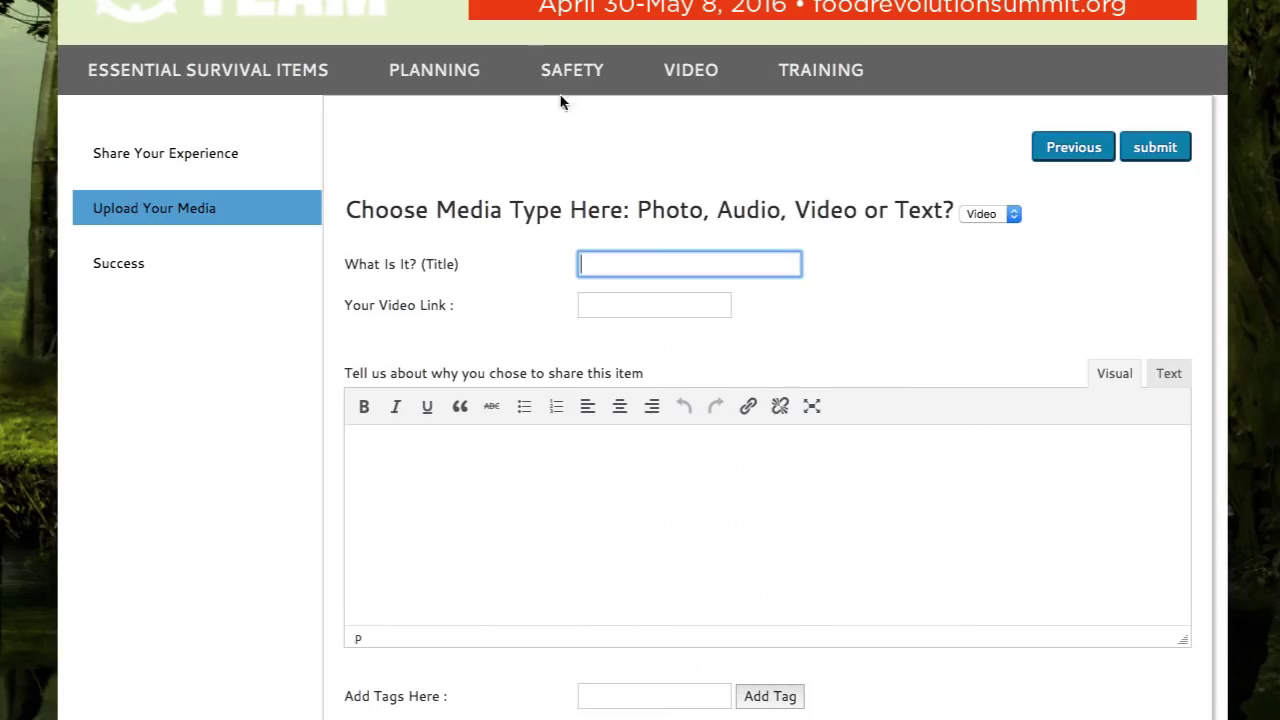
text(Pr)
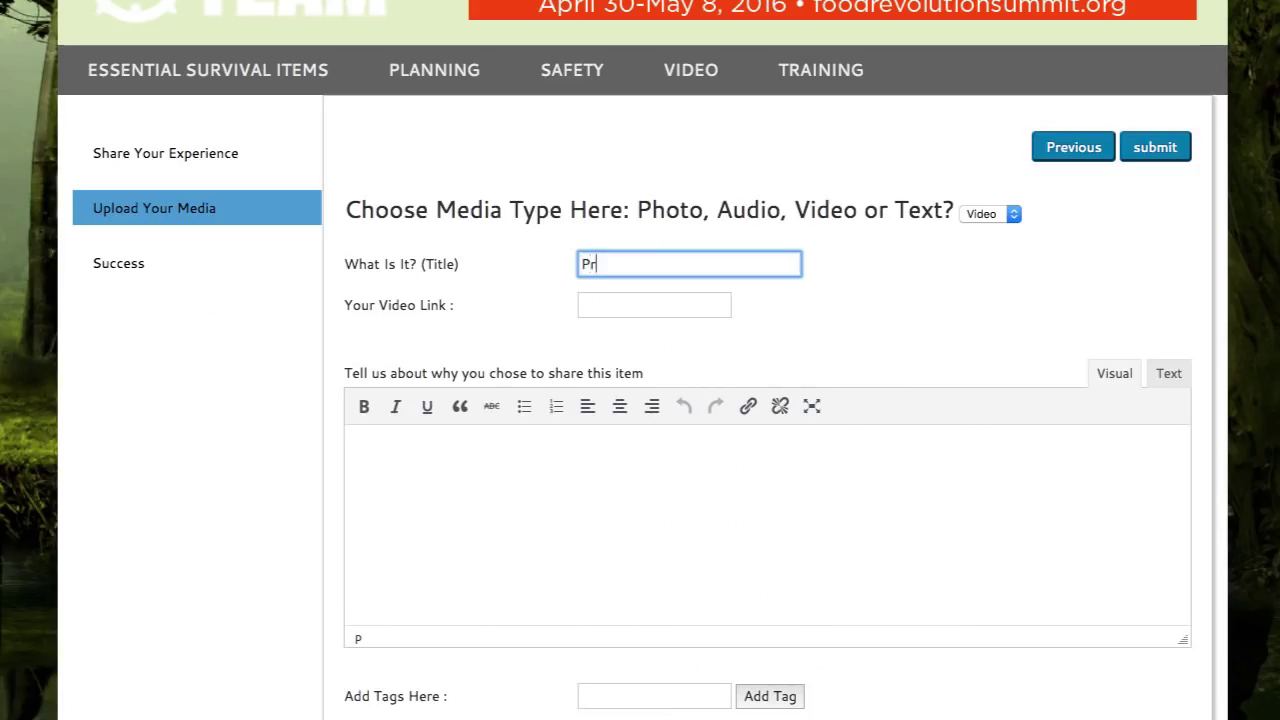
text(imitive Tech)
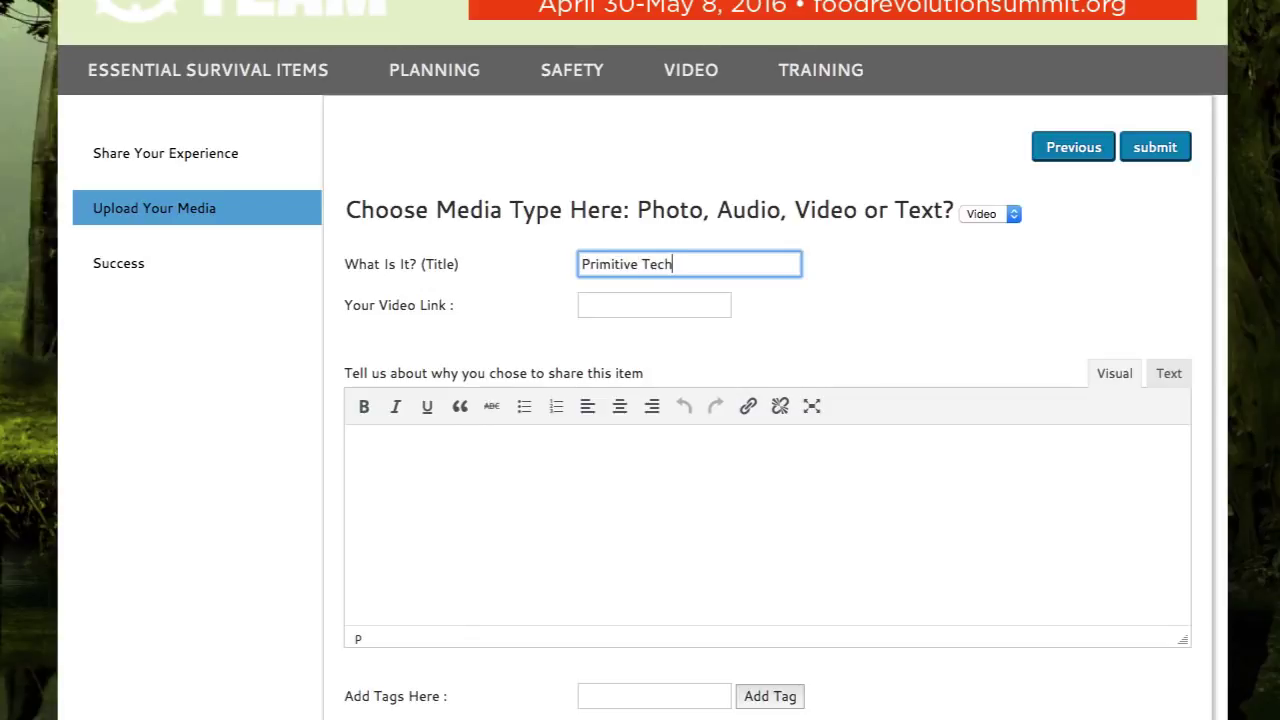
click(608, 305)
key(ctrl+v)
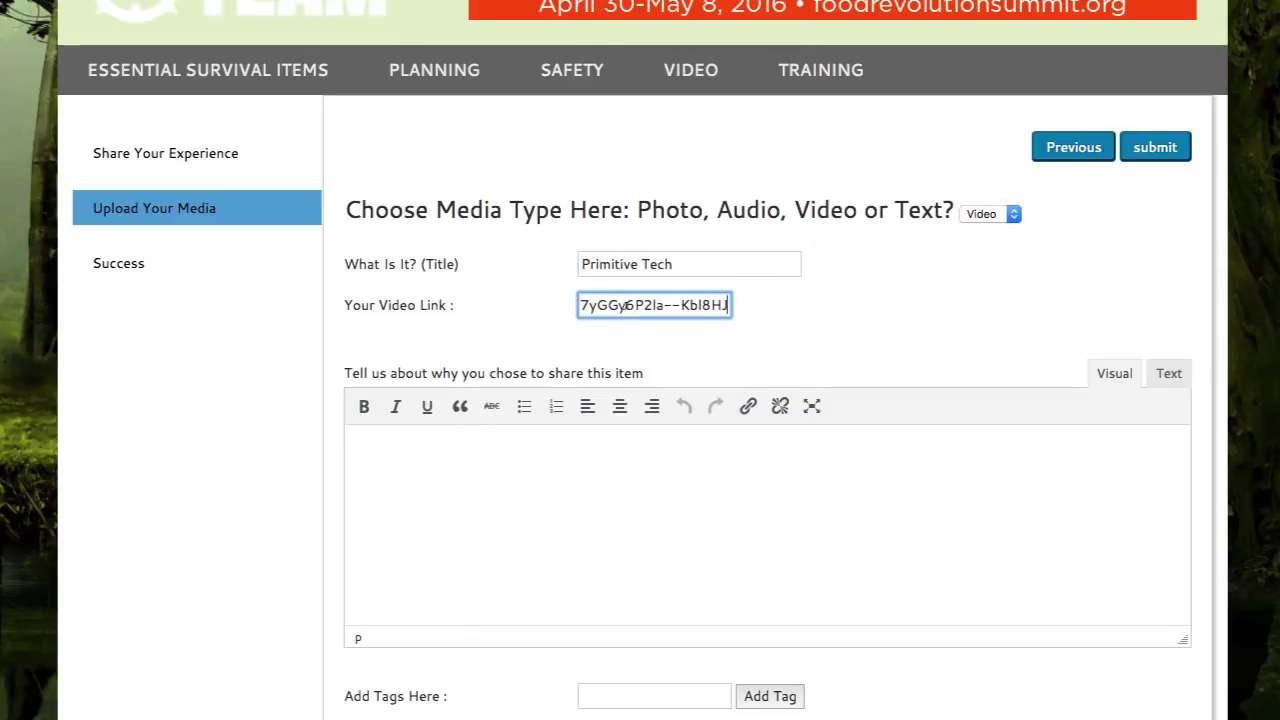
- Copy the description of the YouTube video "Primitive Technology: Wattle and Daub Hut" into the submission's description
click(451, 447)
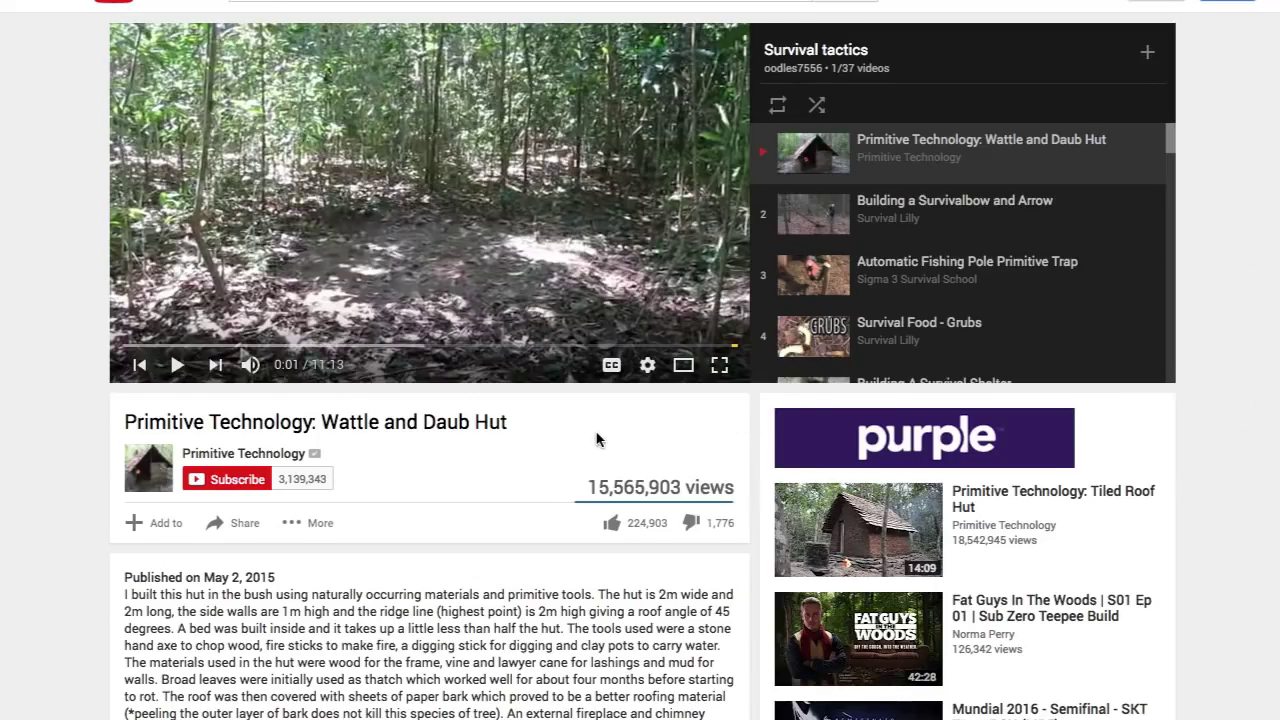
scroll(600, 440, down, 2)
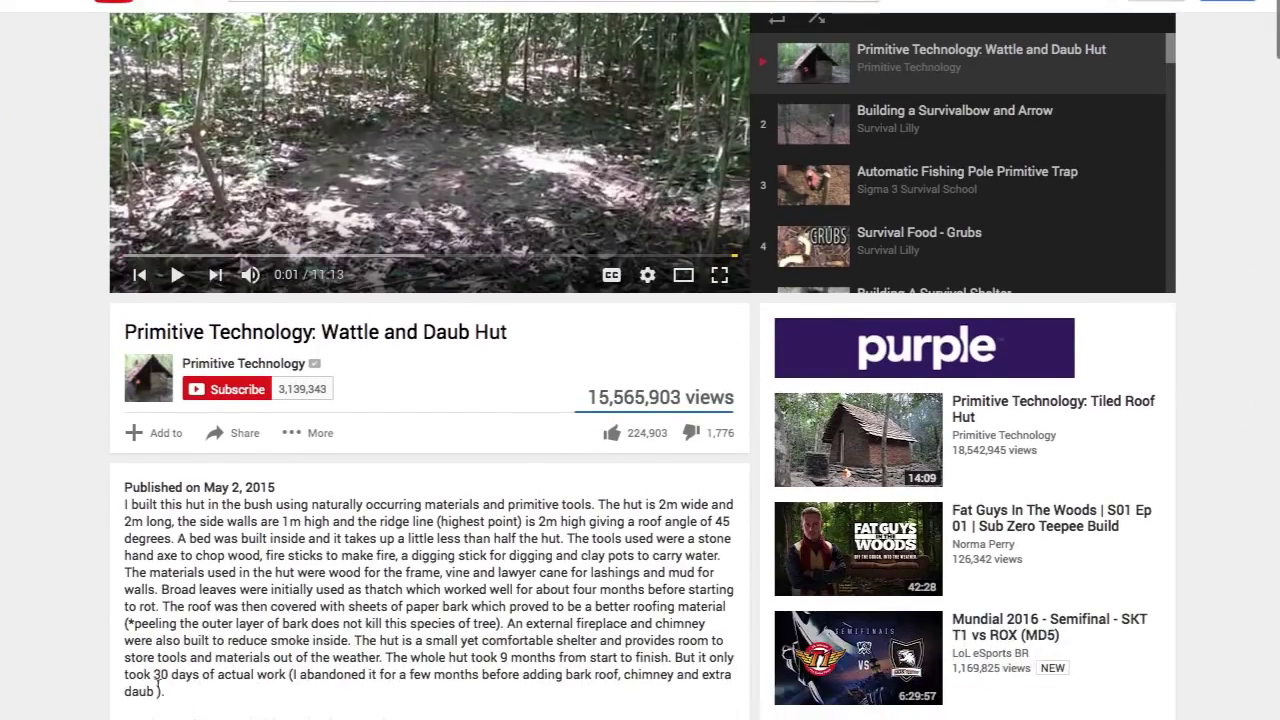
drag(172, 697, 125, 506)
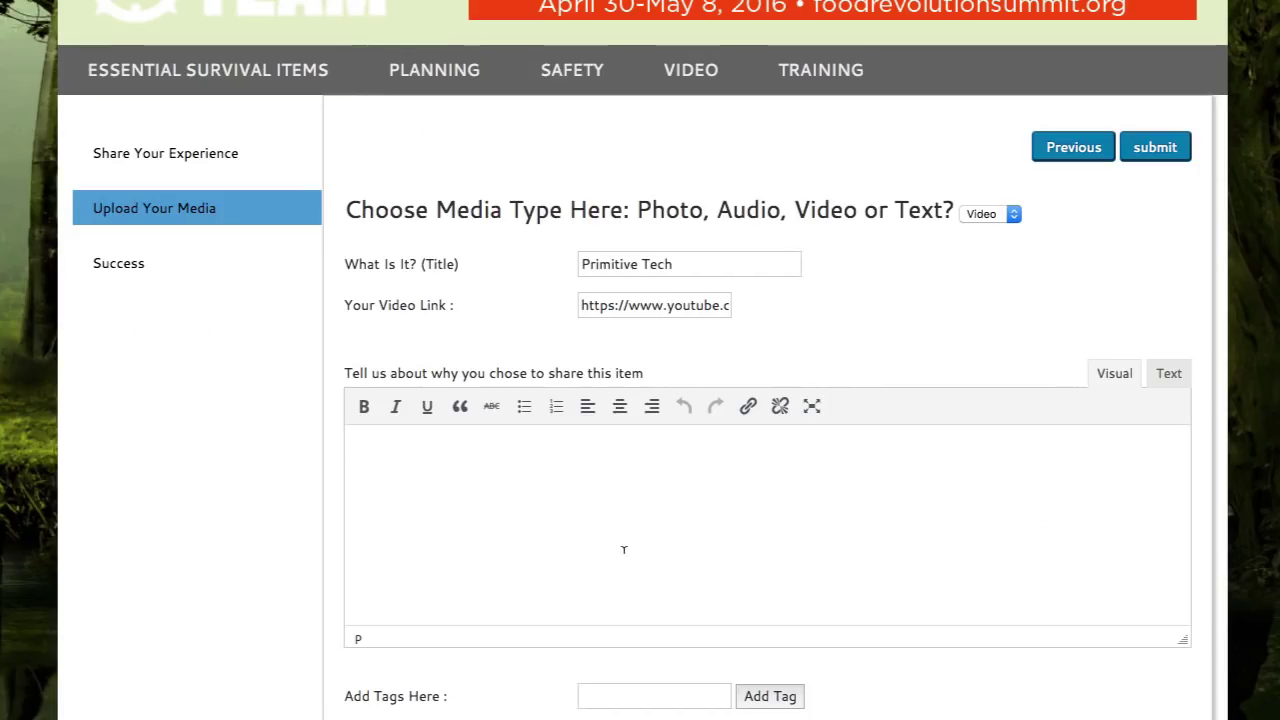
key(ctrl+v)
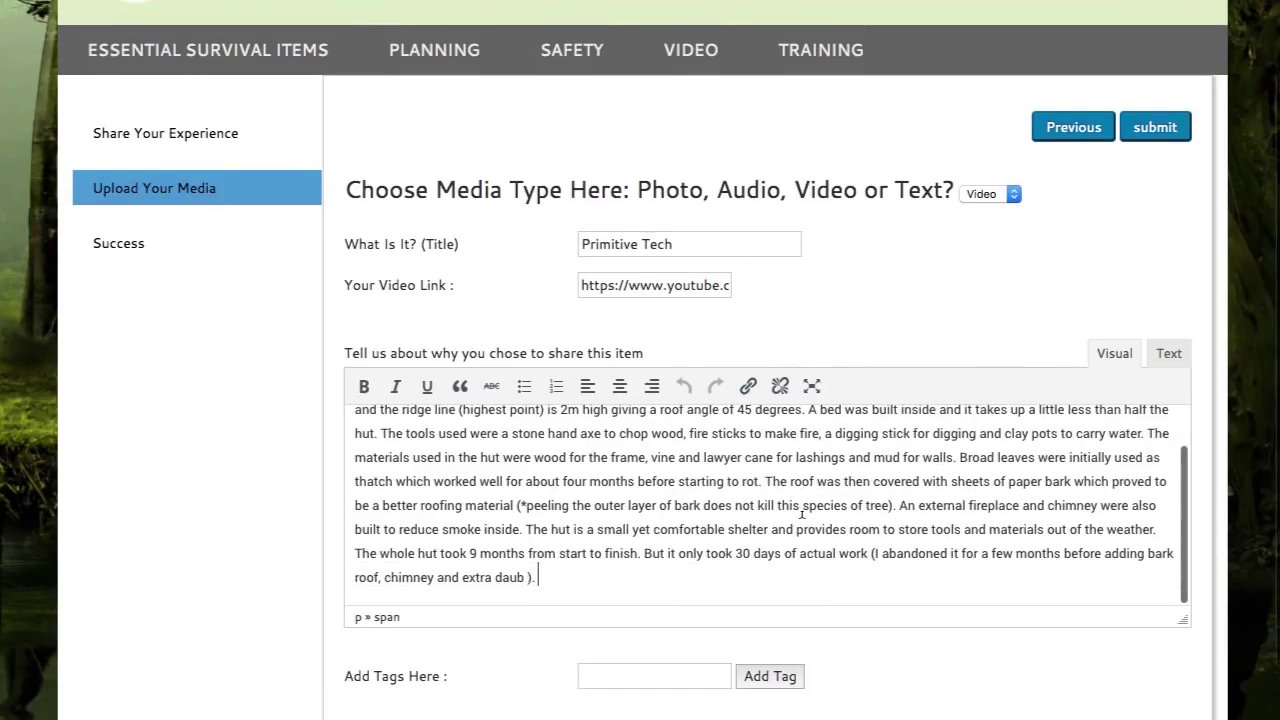
- Add the tags "primitive tech" and "survival" to the member post and submit it
scroll(624, 549, down, 1)
click(670, 668)
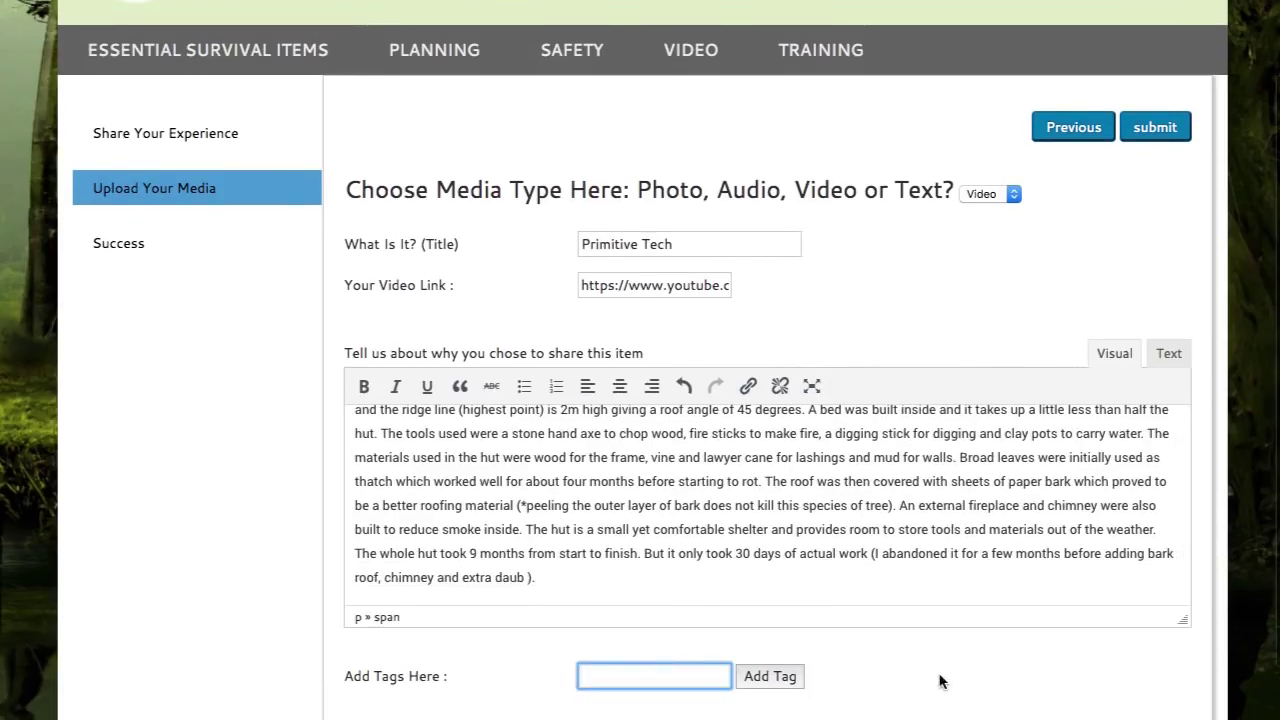
text(prmitive)
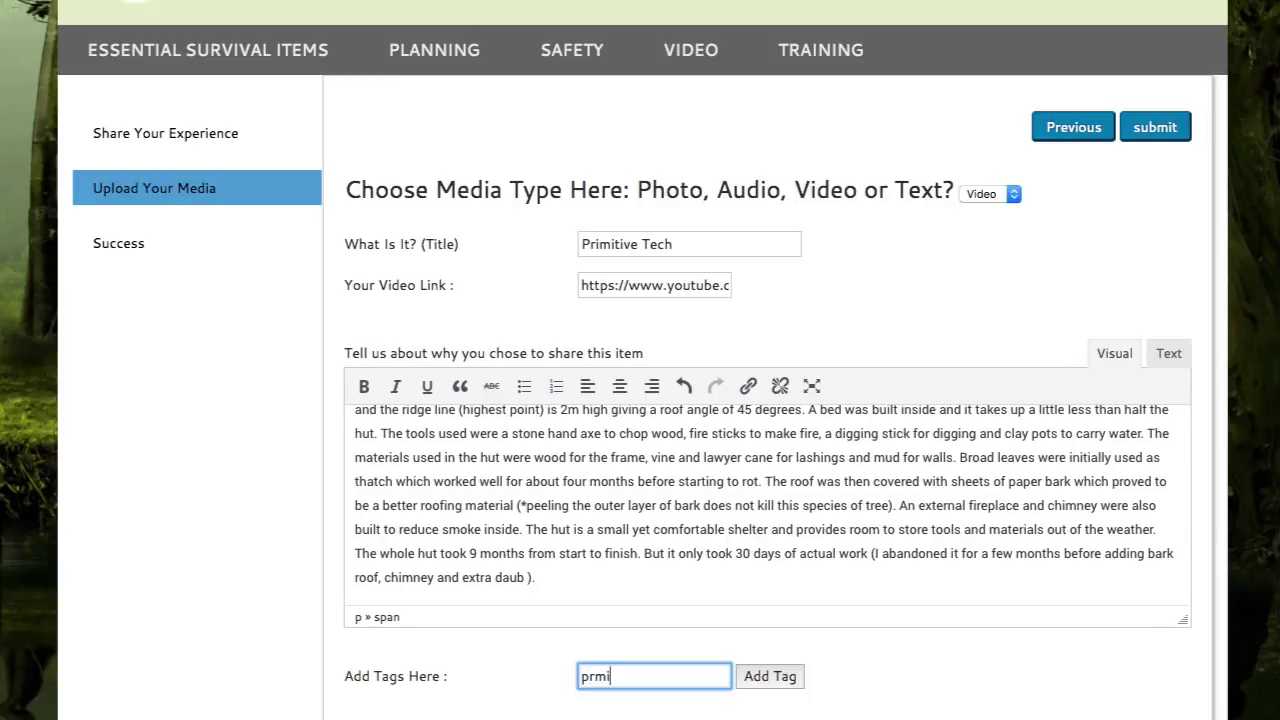
key(BackSpace)
key(BackSpace)
key(BackSpace)
text(imitive tech)
click(768, 677)
text(sruvival)
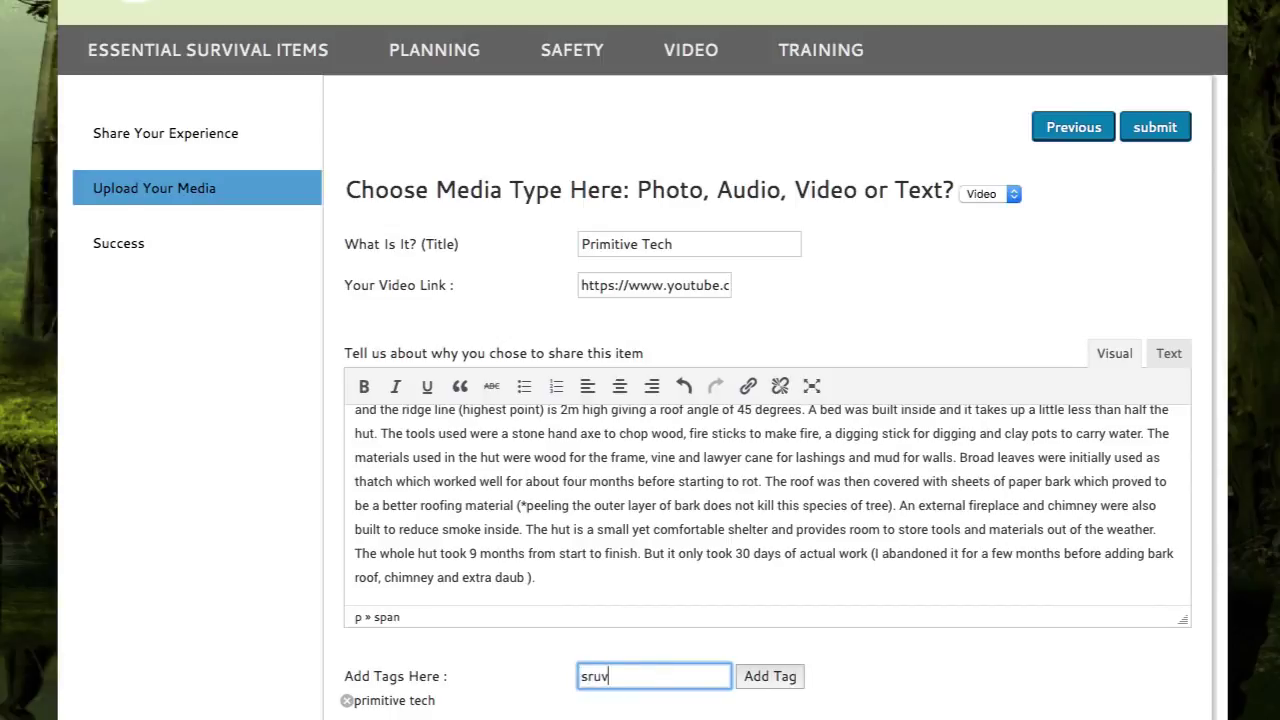
key(BackSpace)
key(BackSpace)
key(BackSpace)
key(BackSpace)
key(BackSpace)
key(BackSpace)
key(BackSpace)
click(768, 677)
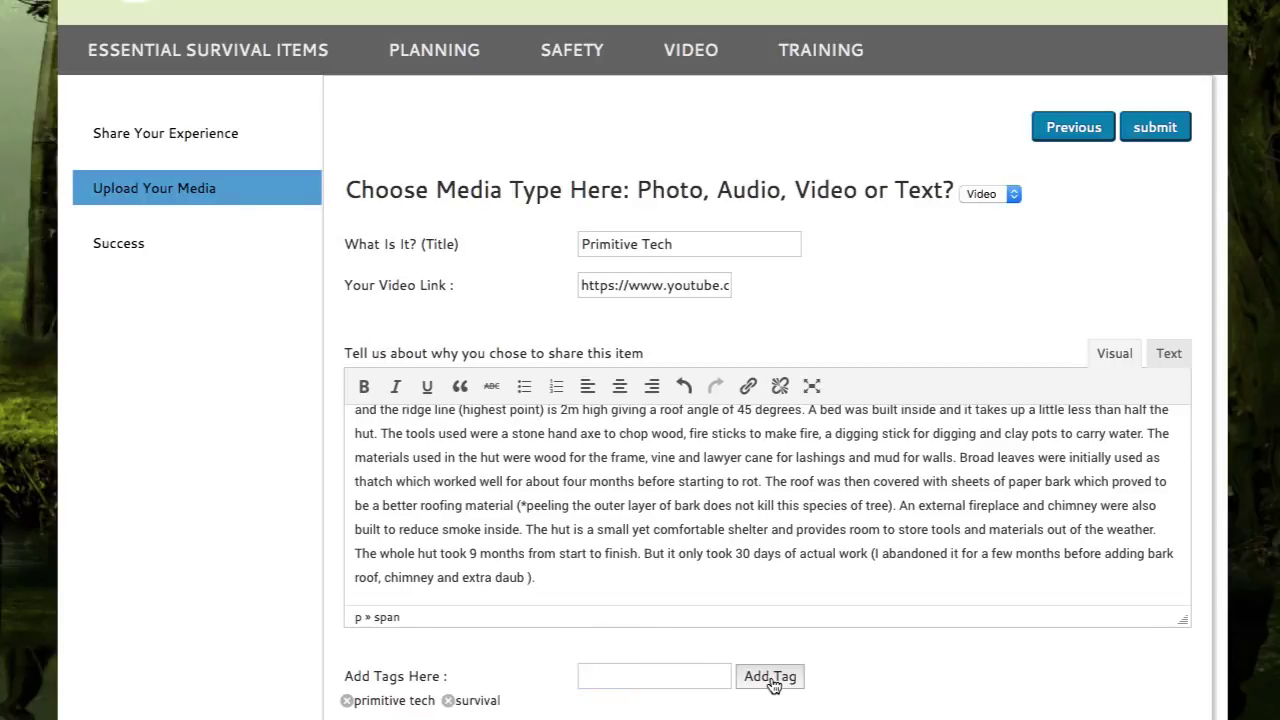
click(1155, 127)
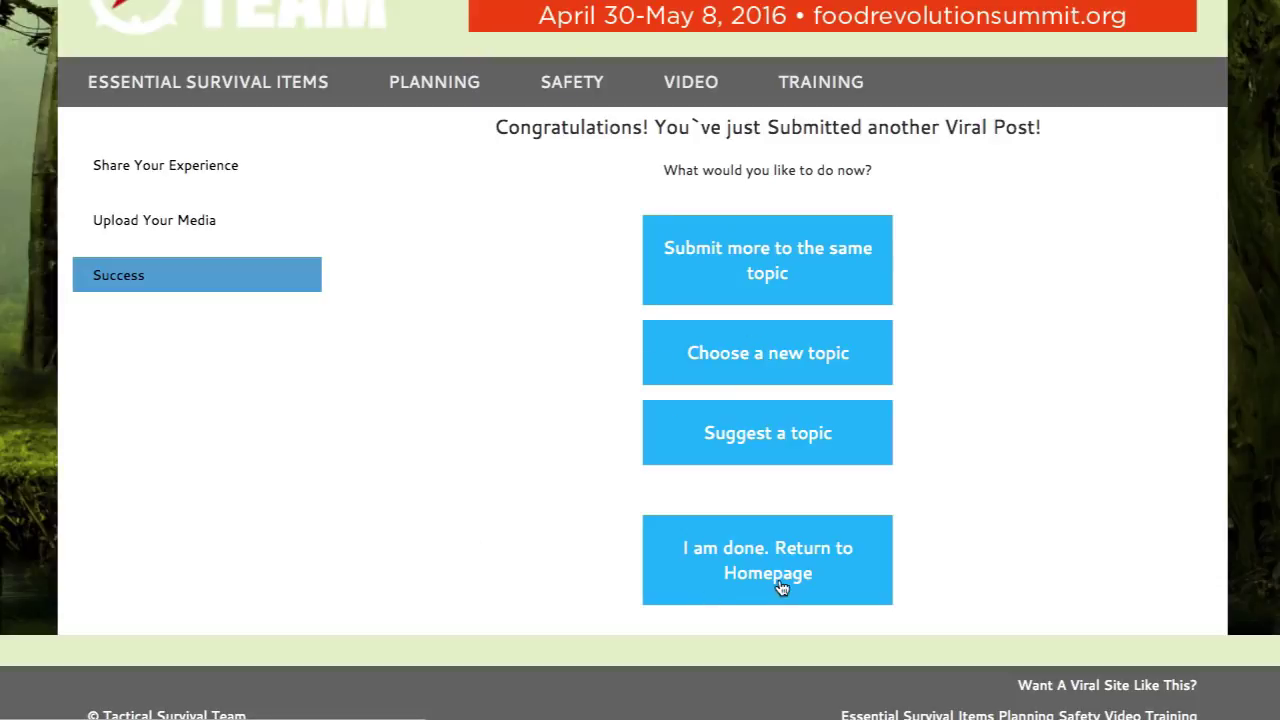
- Start a viral post from Member Submissions in the Viral Post Creator and choose the topic "Tell Us About Your Best Survival Plan"
scroll(306, 188, up, 1)
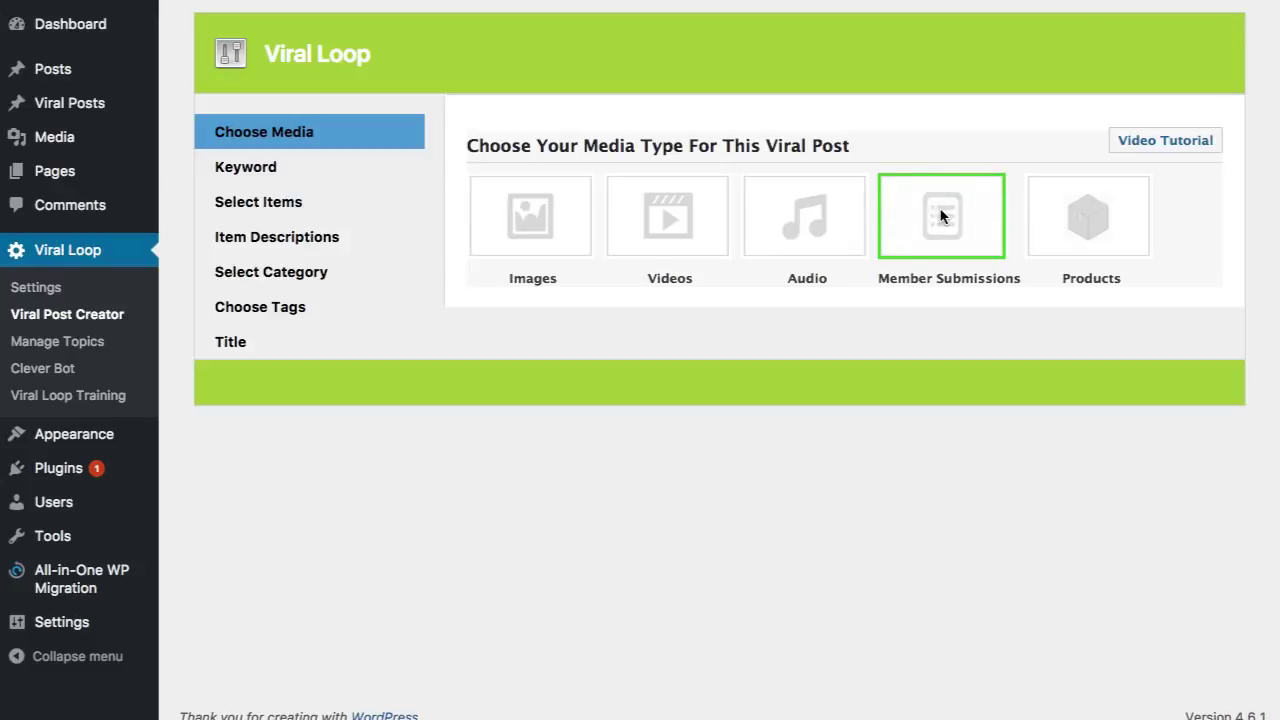
click(915, 245)
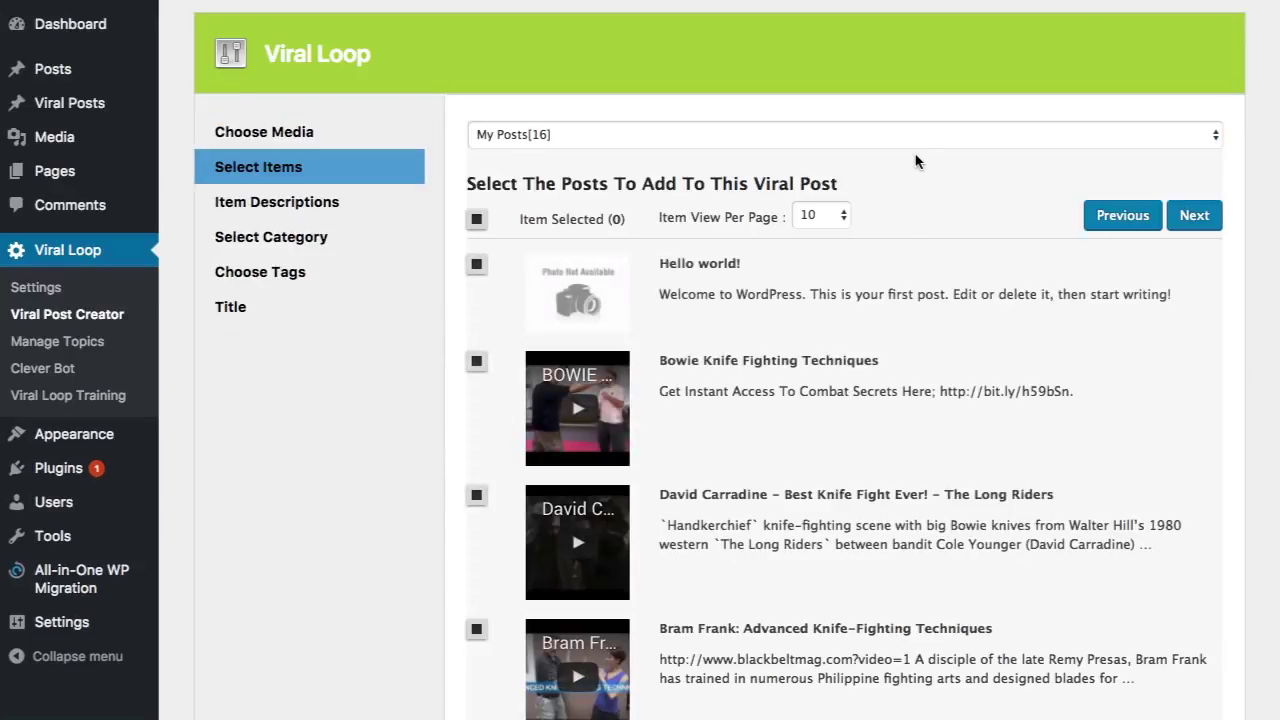
click(859, 140)
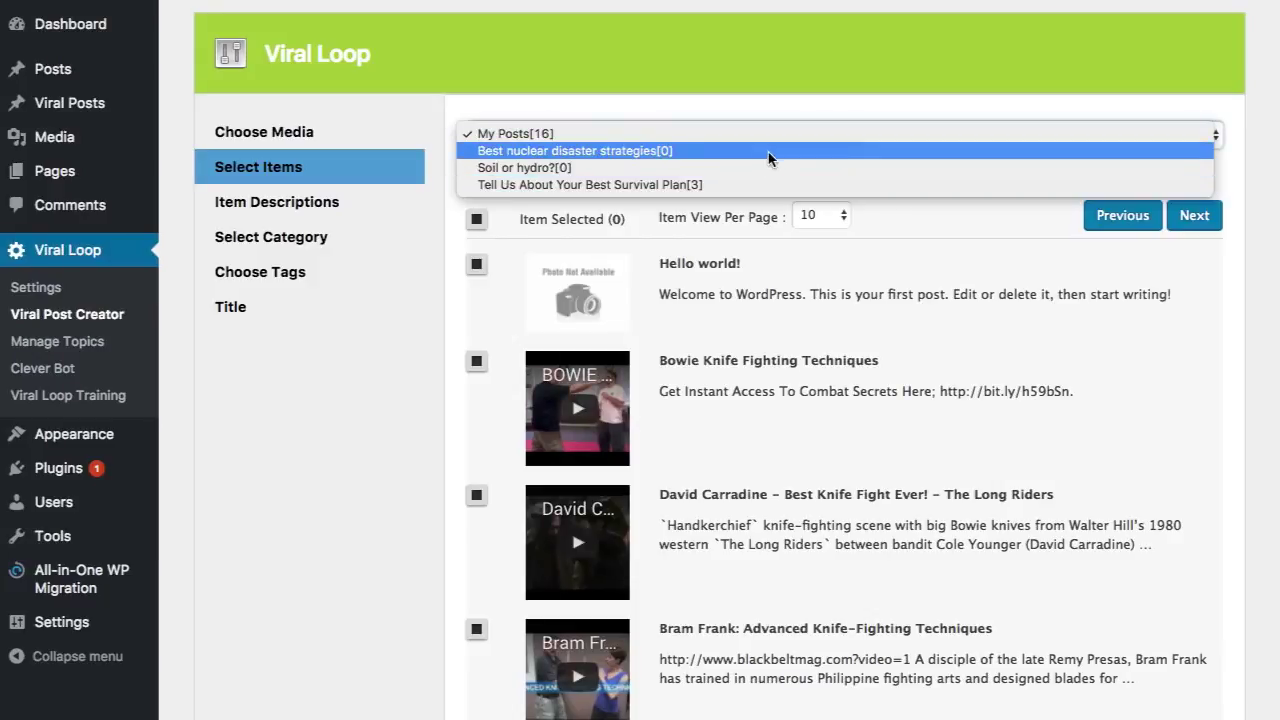
click(712, 186)
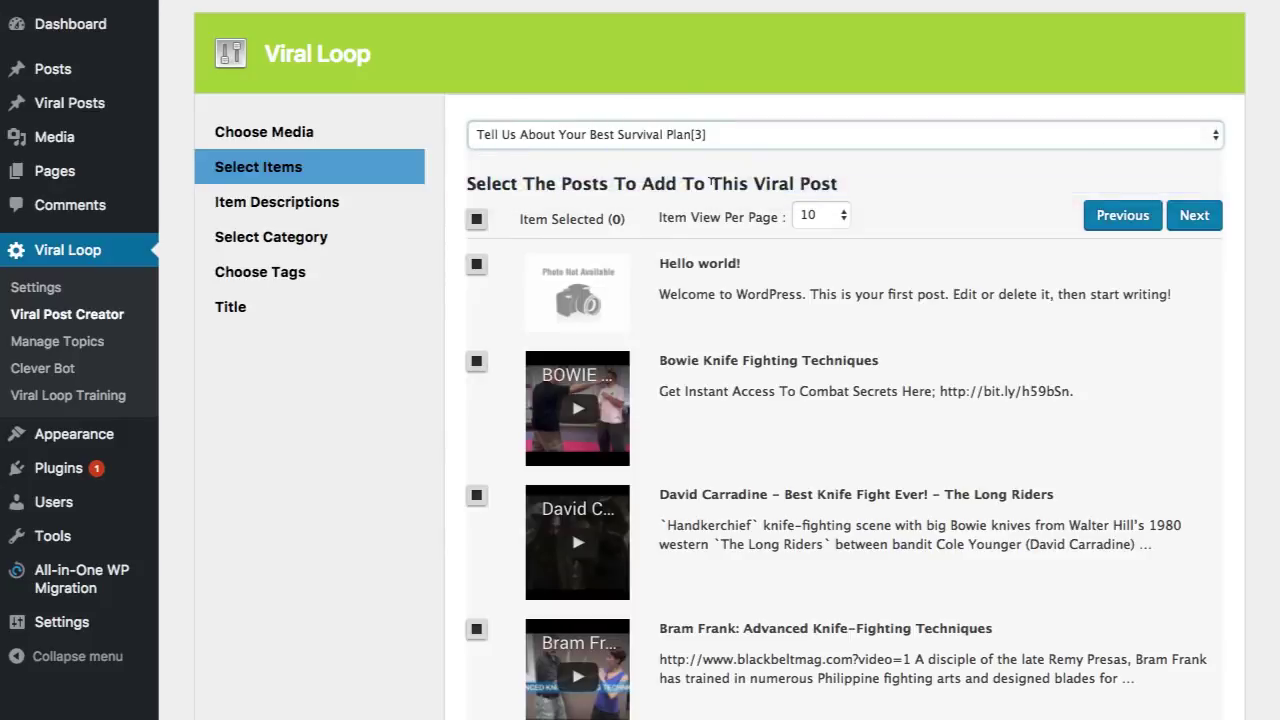
- Add the submissions "50 Survival Tips", "My Survival Story" and "Primitive Tech" to the viral post and continue to the item descriptions
scroll(757, 237, down, 4)
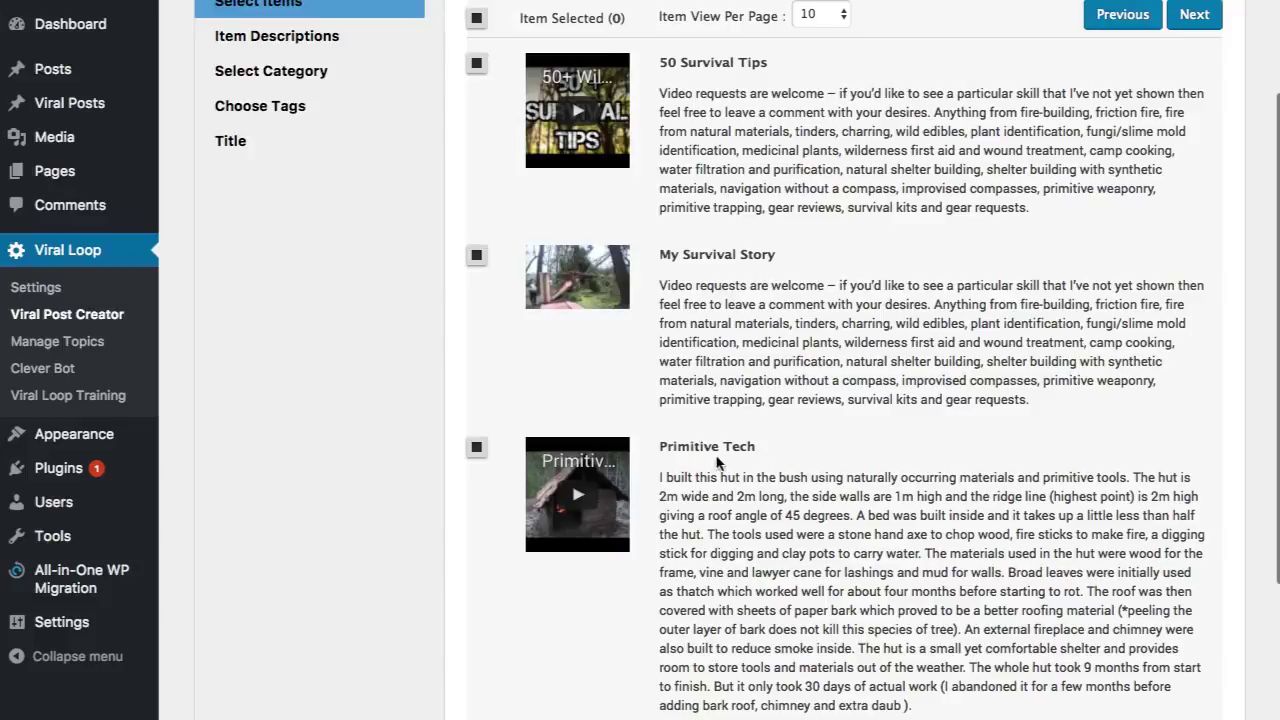
scroll(753, 447, up, 1)
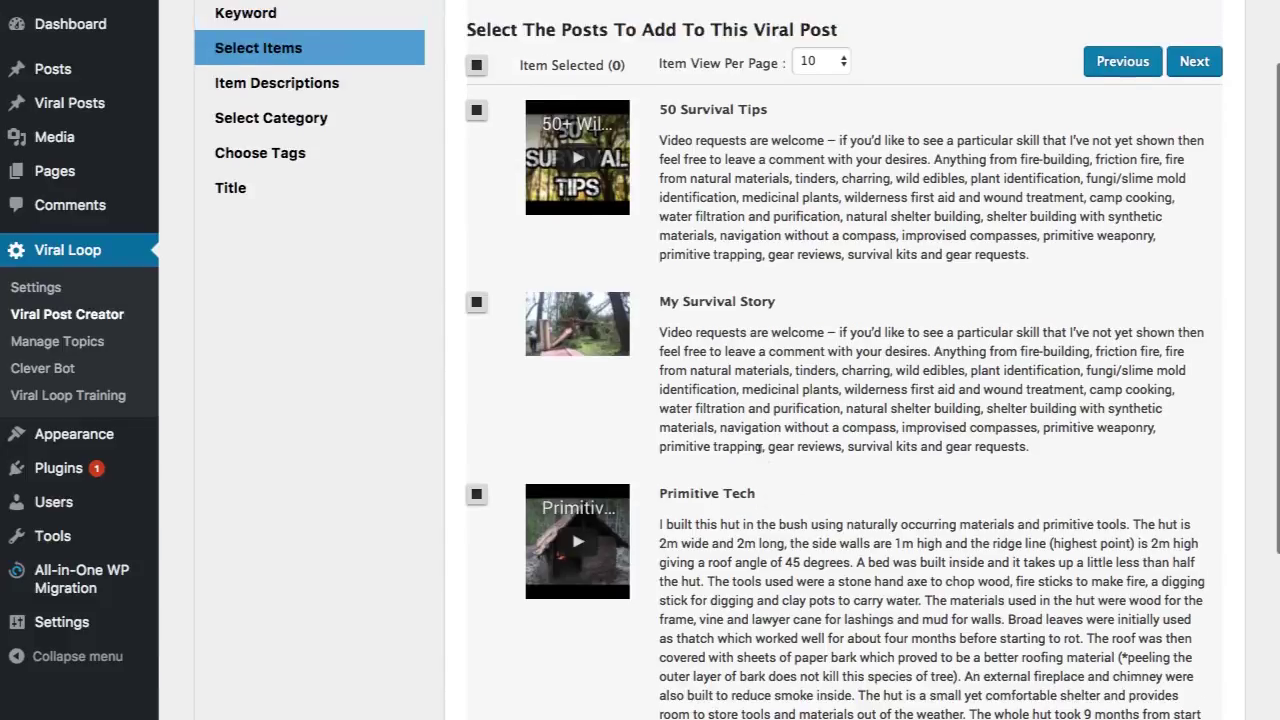
click(477, 111)
click(477, 302)
click(477, 494)
click(1190, 66)
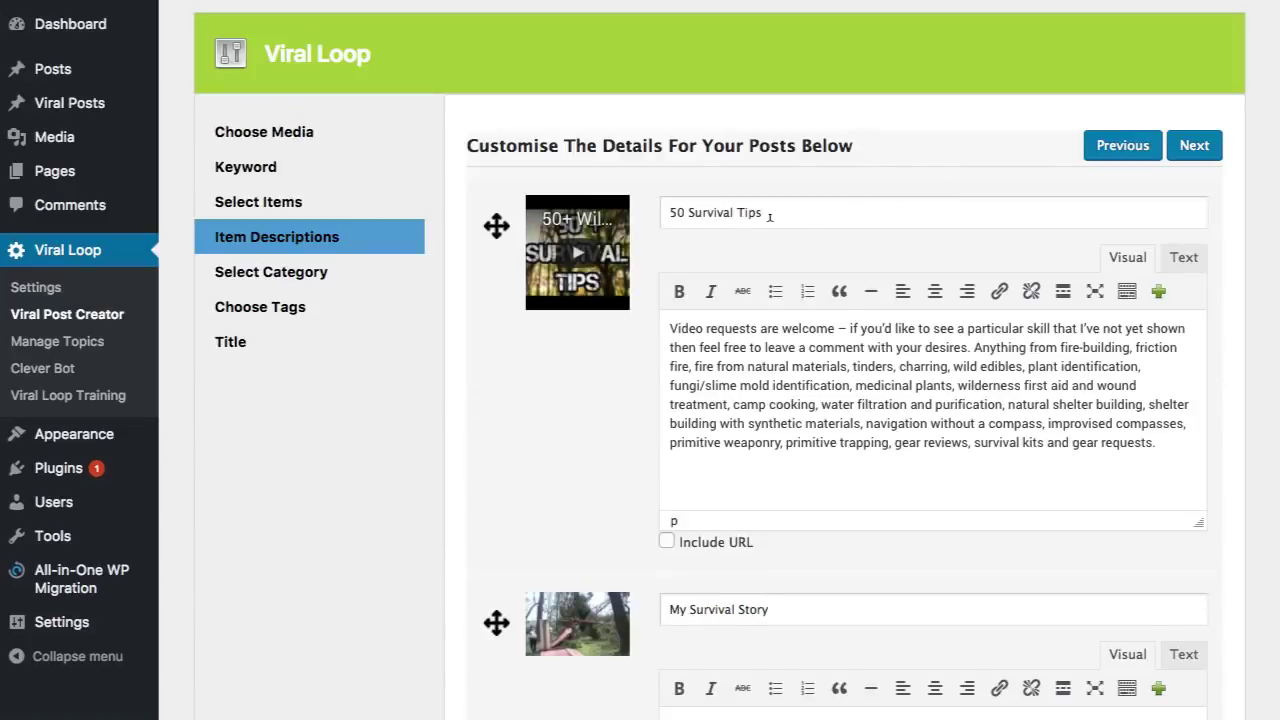
- Review the item descriptions, set the viral post's category to Video and continue to the tags
scroll(897, 384, down, 5)
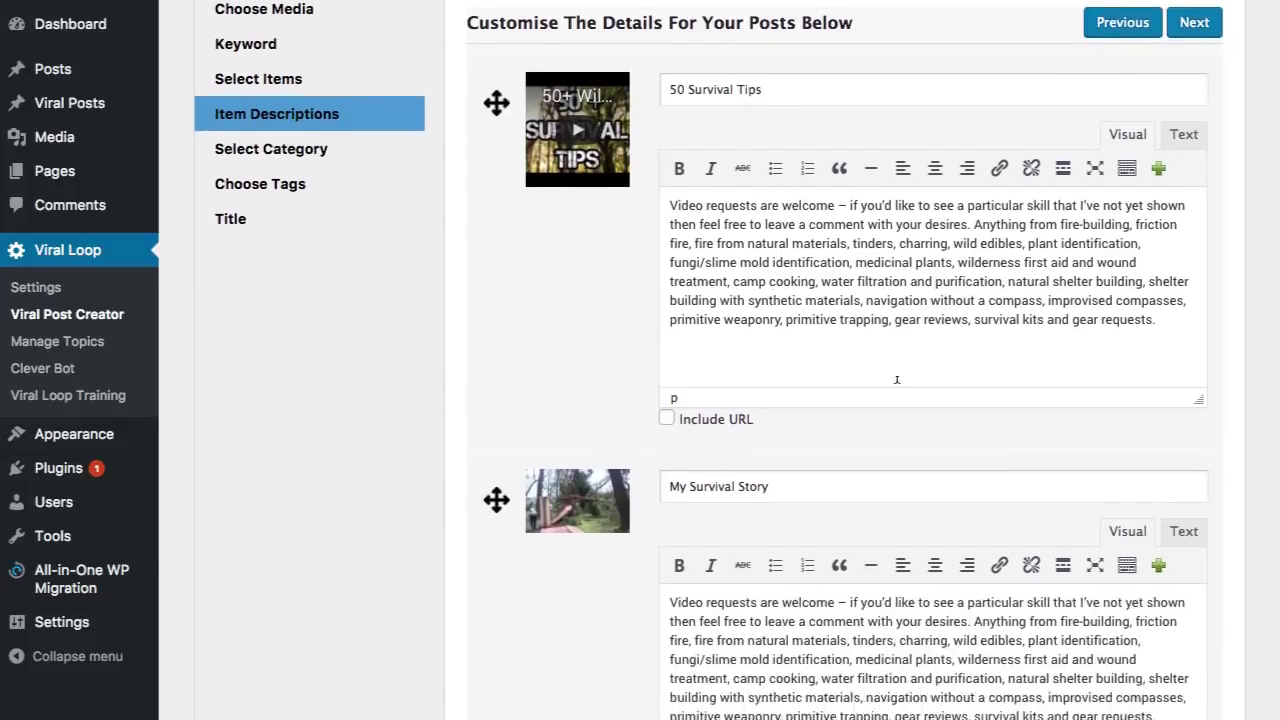
scroll(897, 381, up, 5)
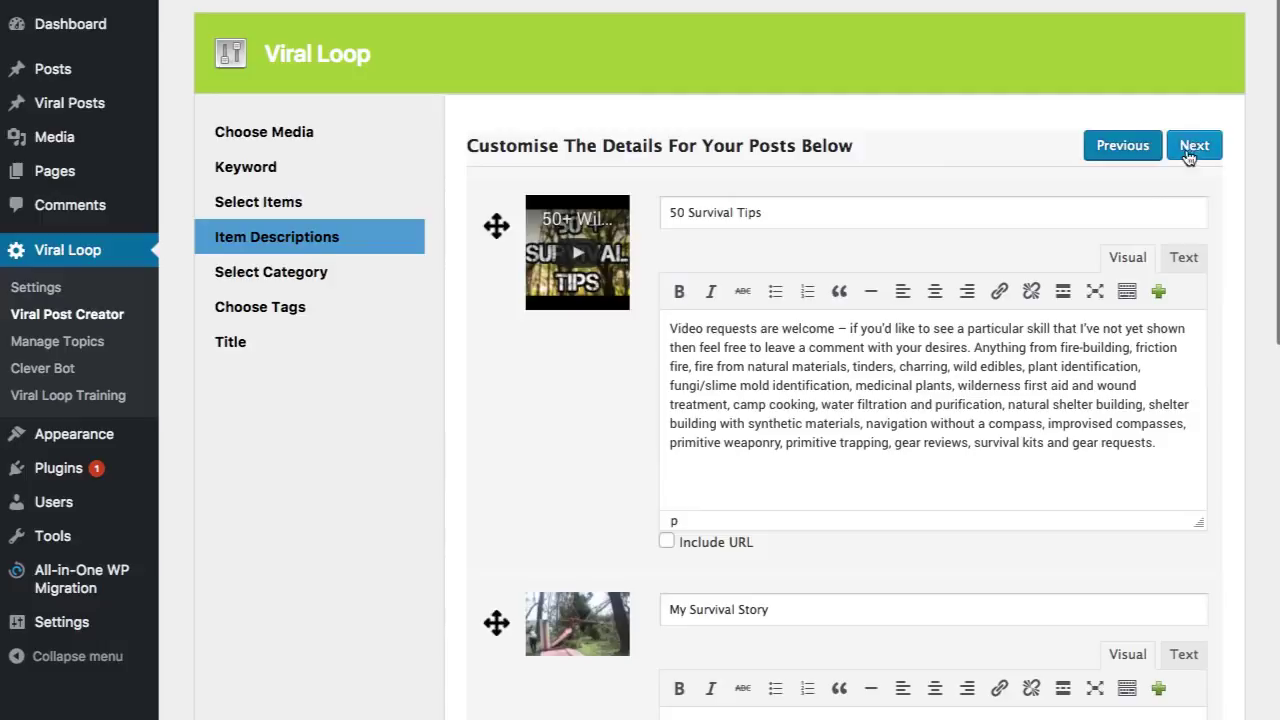
click(1189, 147)
click(635, 192)
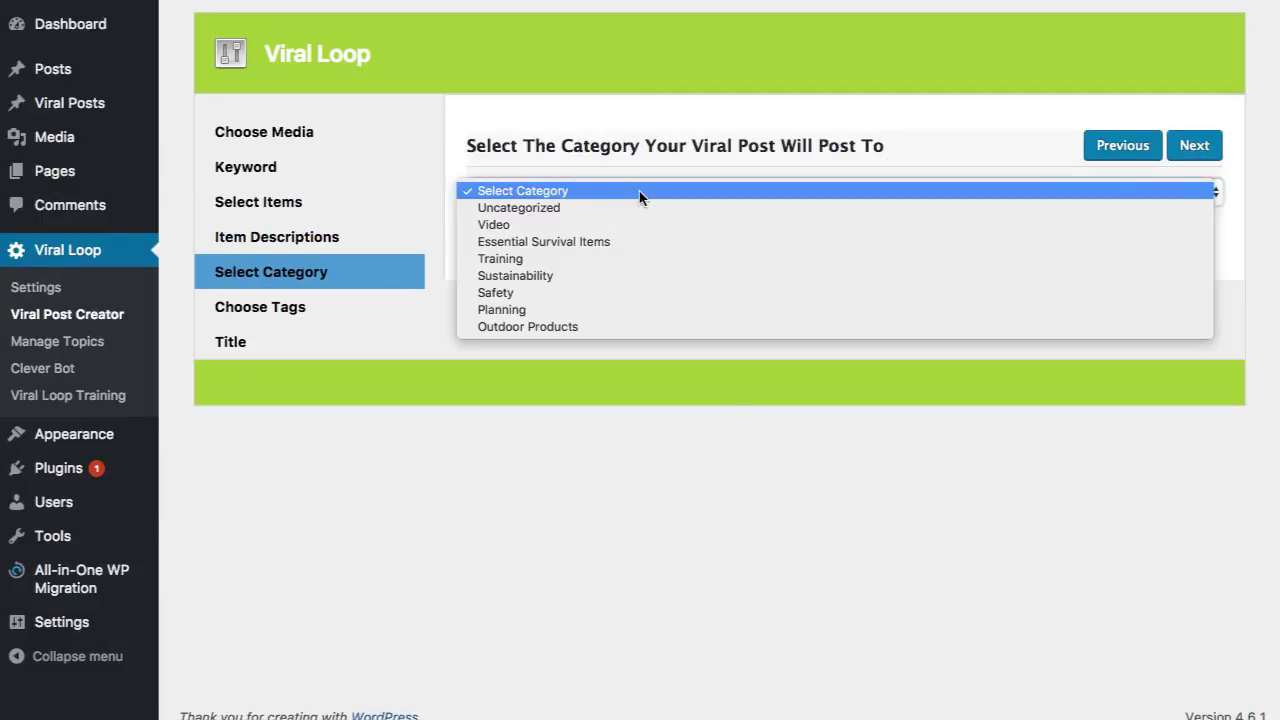
click(596, 224)
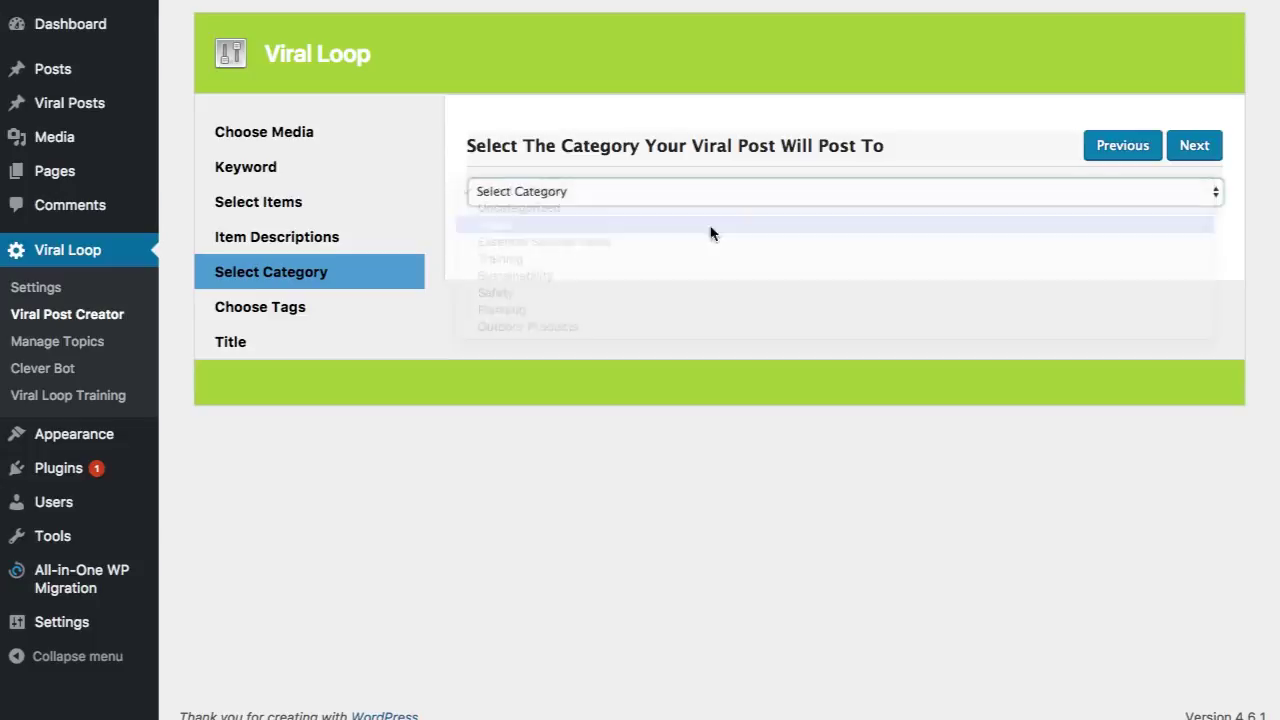
click(1197, 146)
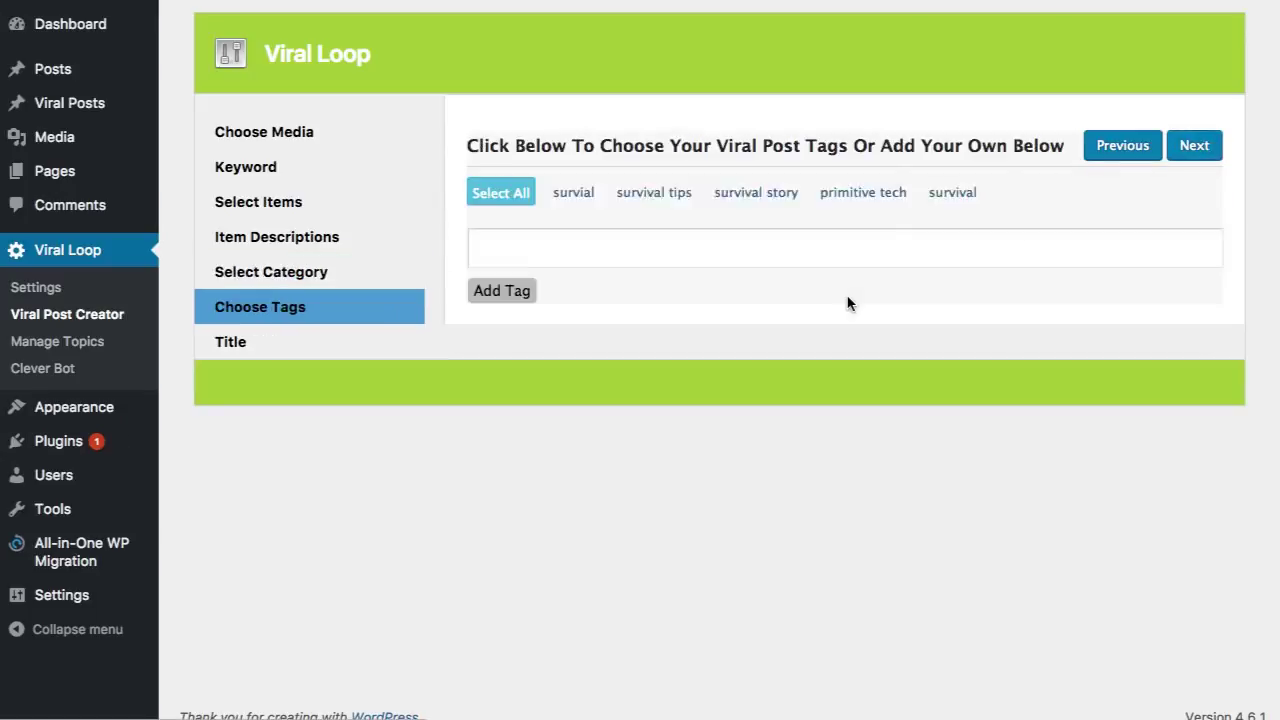
- Choose the tags "survival tips", "survival story" and "primitive tech" for the viral post and continue to its title
click(740, 198)
click(877, 203)
click(956, 202)
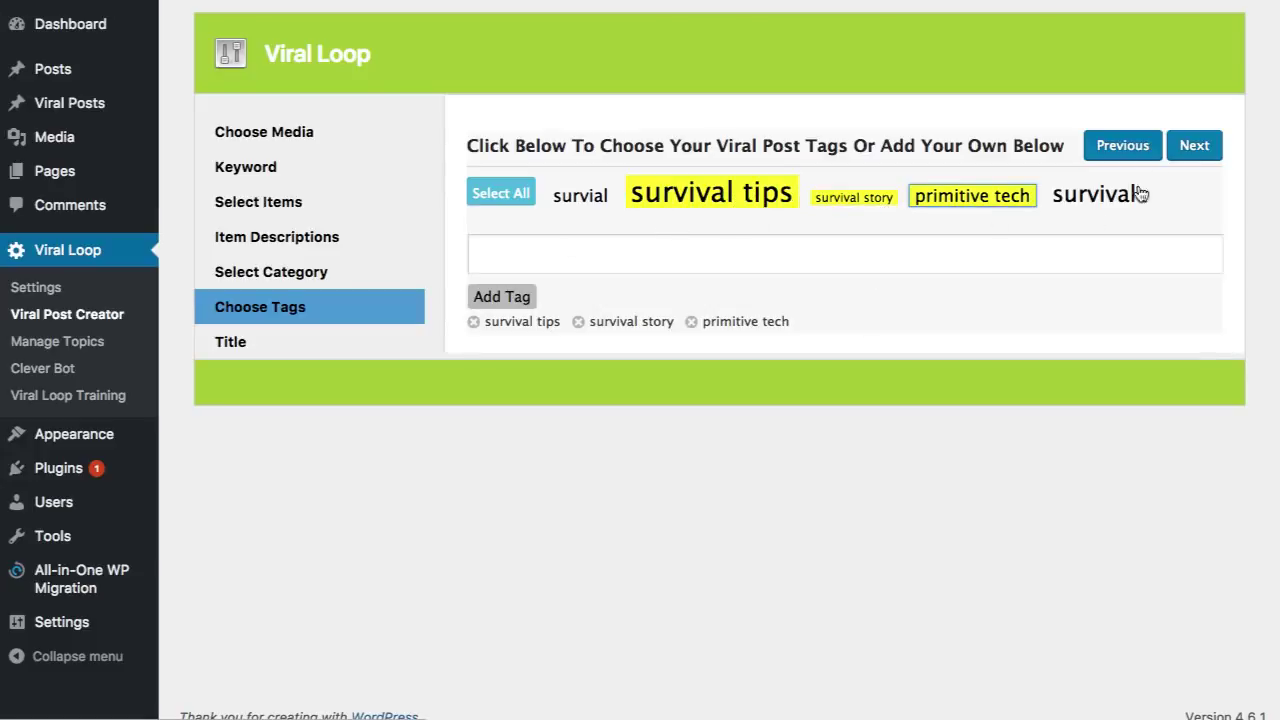
key(Return)
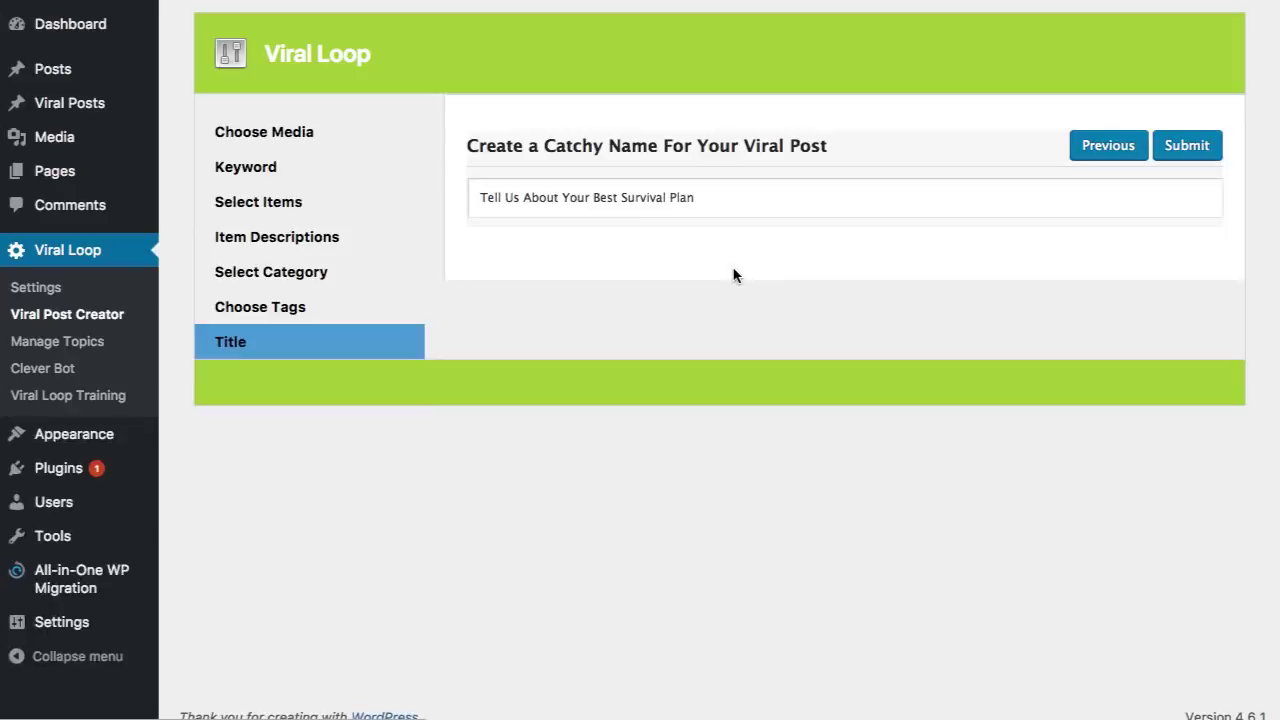
- Title the viral post "Survival Tech Tips", submit it and check the live home page
click(709, 187)
drag(709, 187, 390, 203)
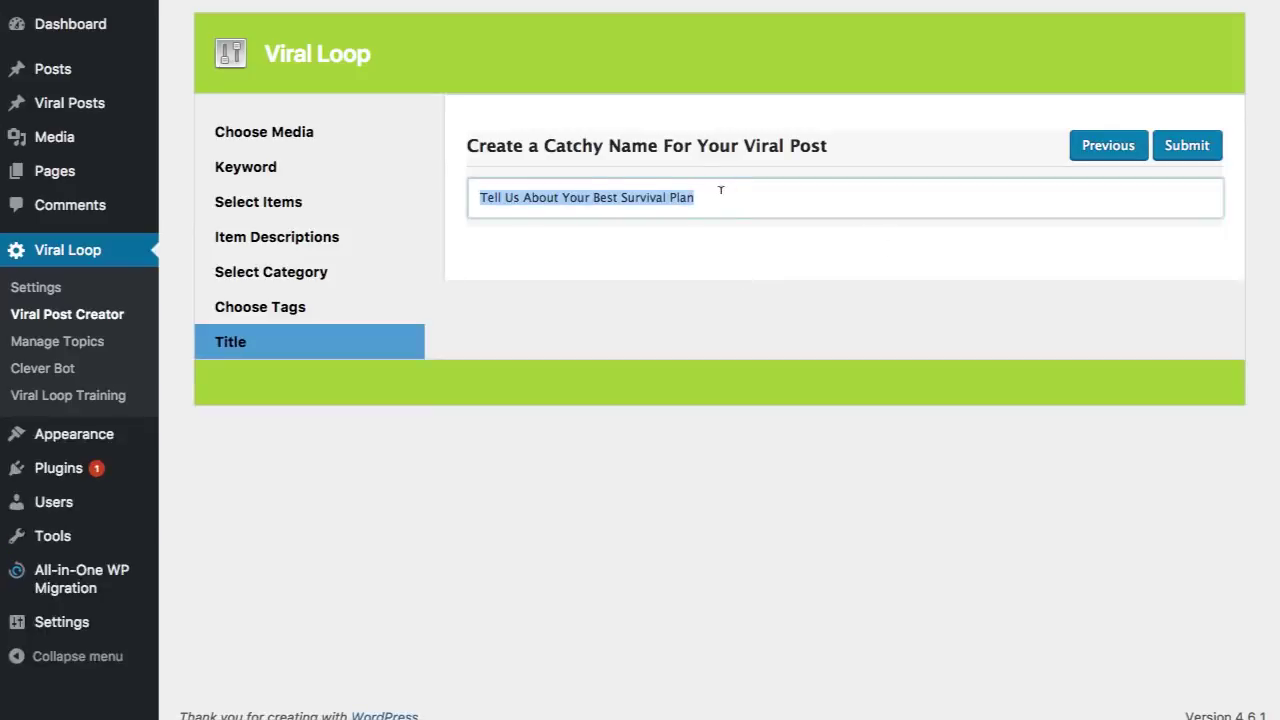
key(BackSpace)
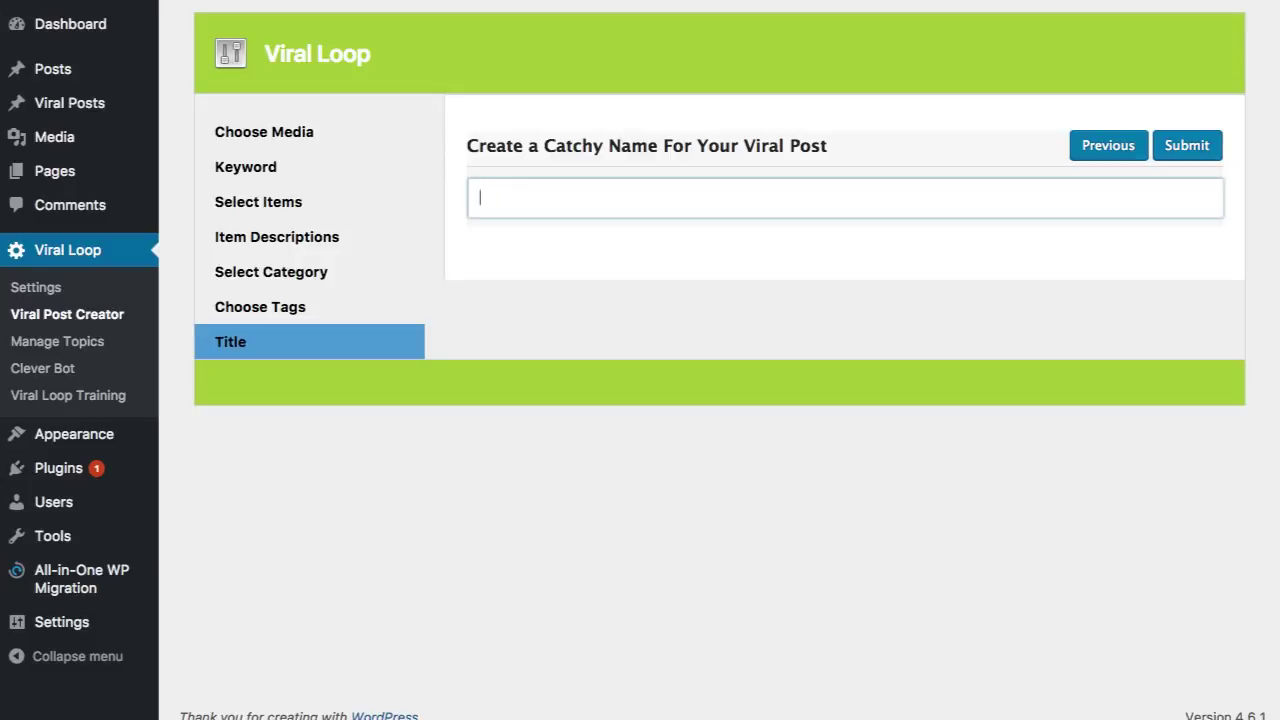
text(Survival Tech Tips)
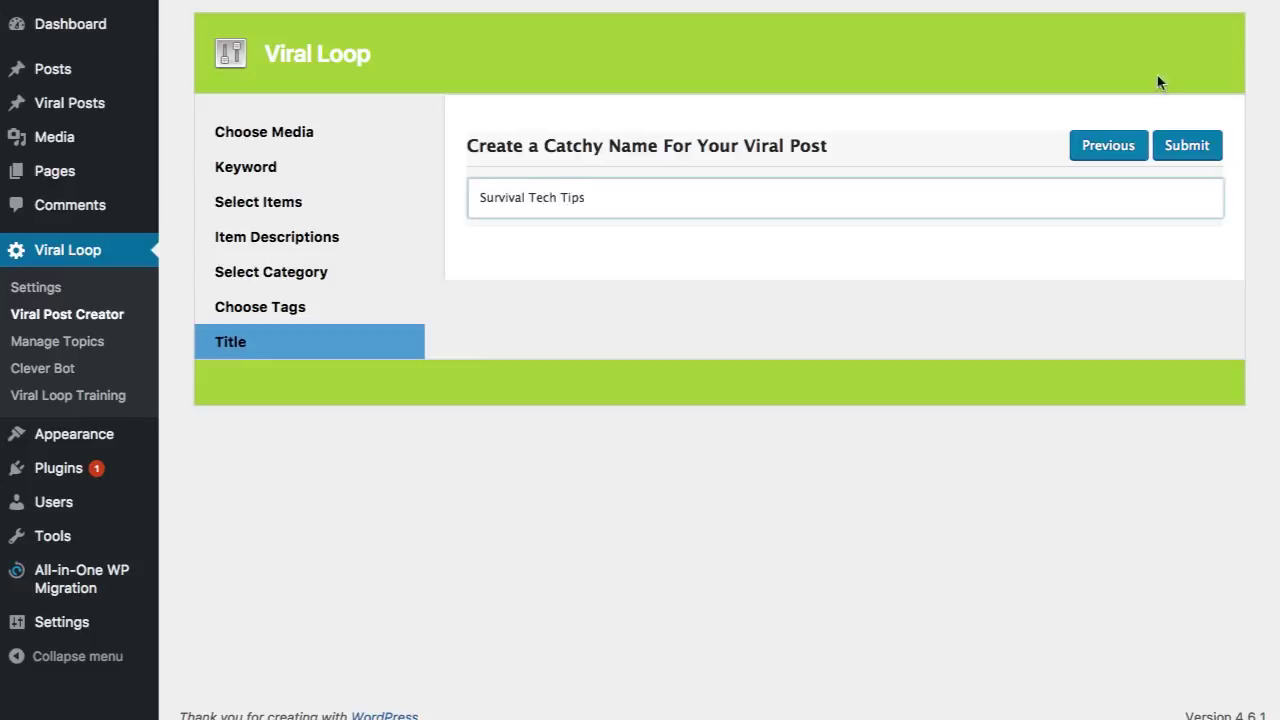
click(1209, 148)
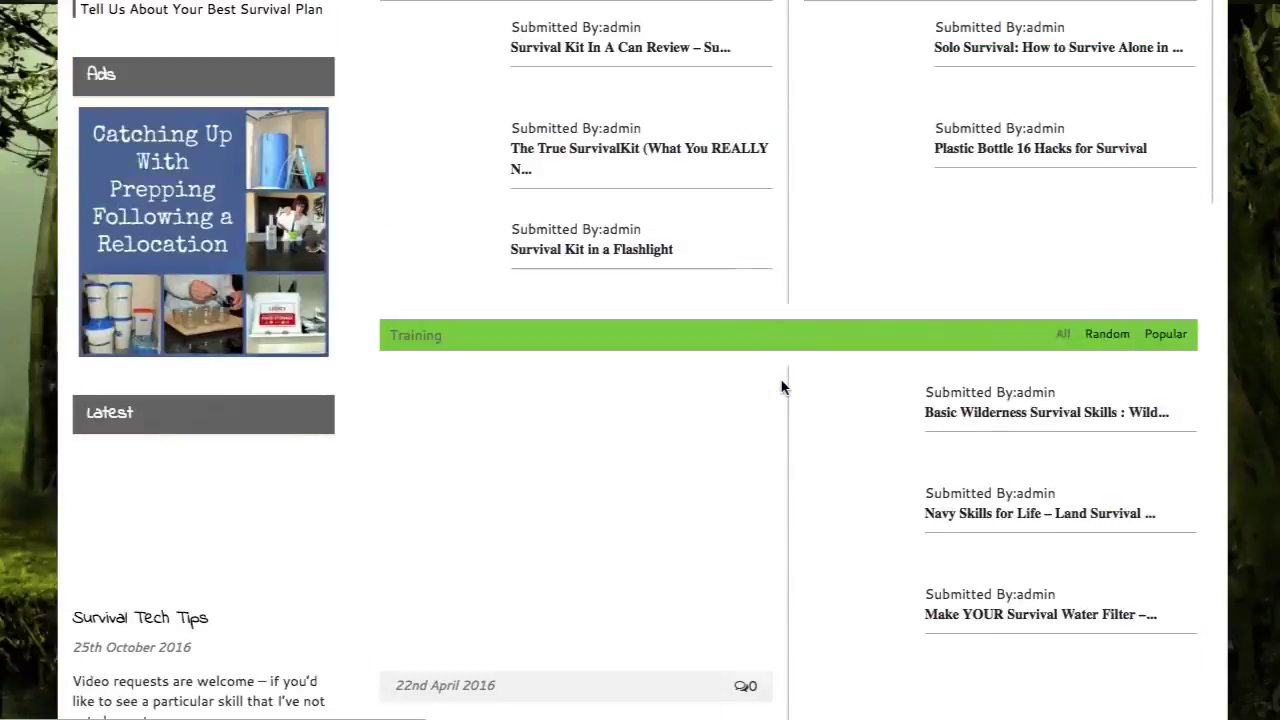
scroll(782, 388, up, 10)
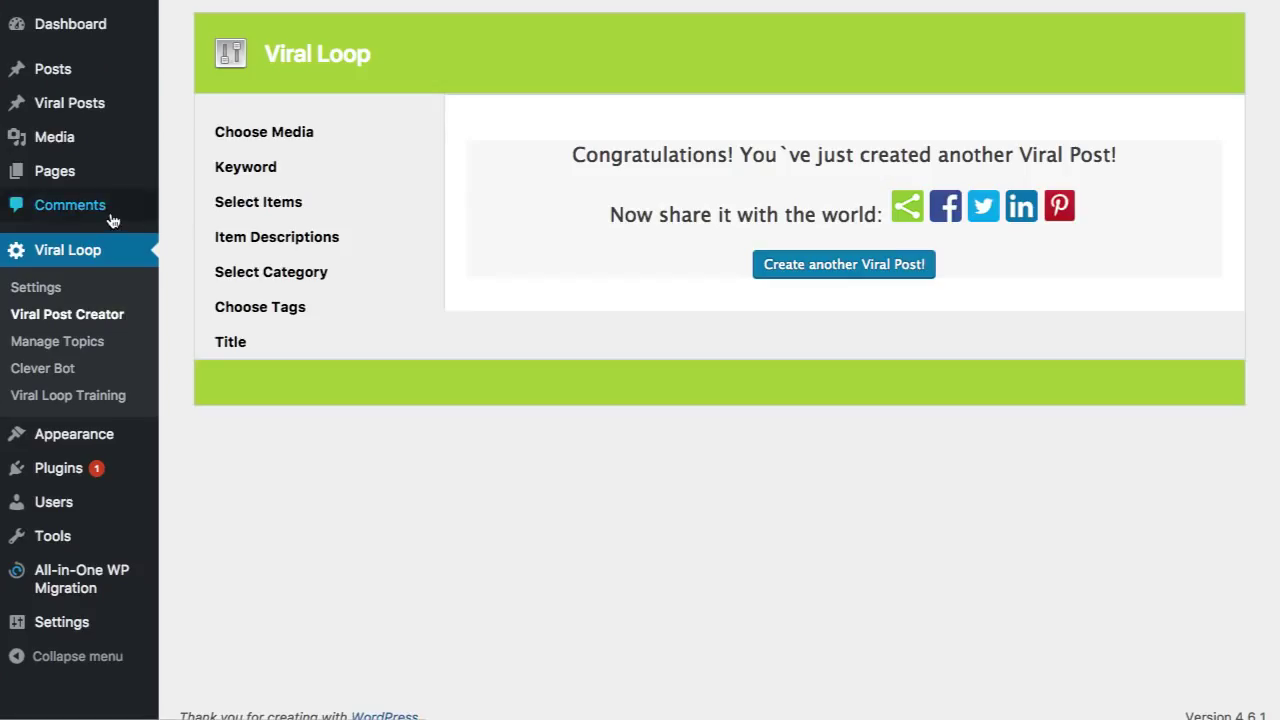
- Open the Home Page Categories options within the theme customisation of the Viral Loop settings
click(58, 291)
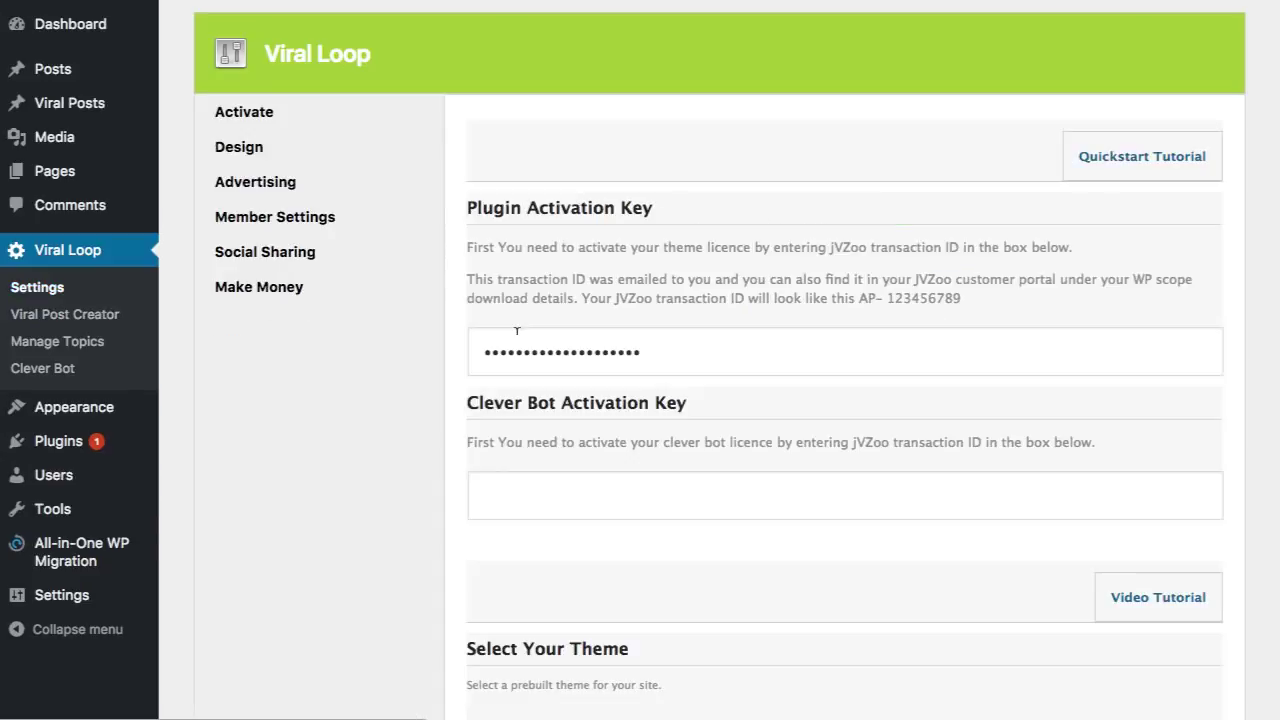
scroll(520, 331, down, 2)
scroll(437, 262, down, 2)
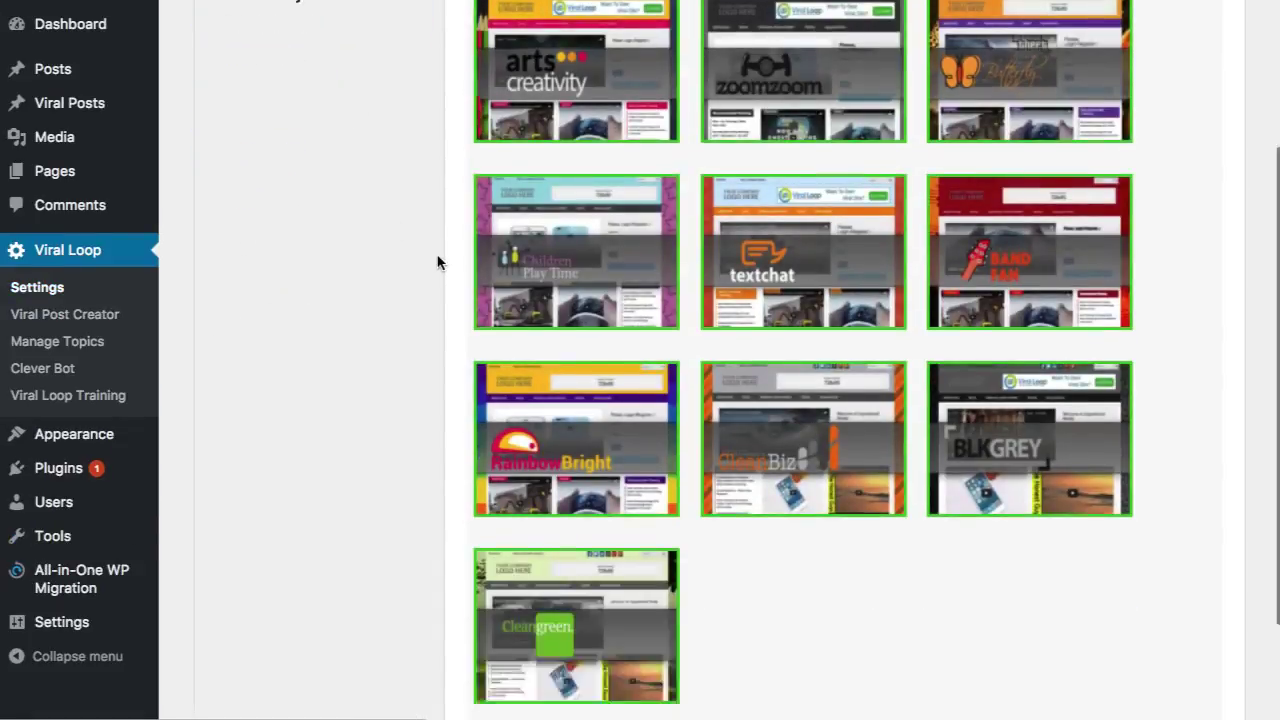
scroll(480, 350, down, 2)
click(705, 565)
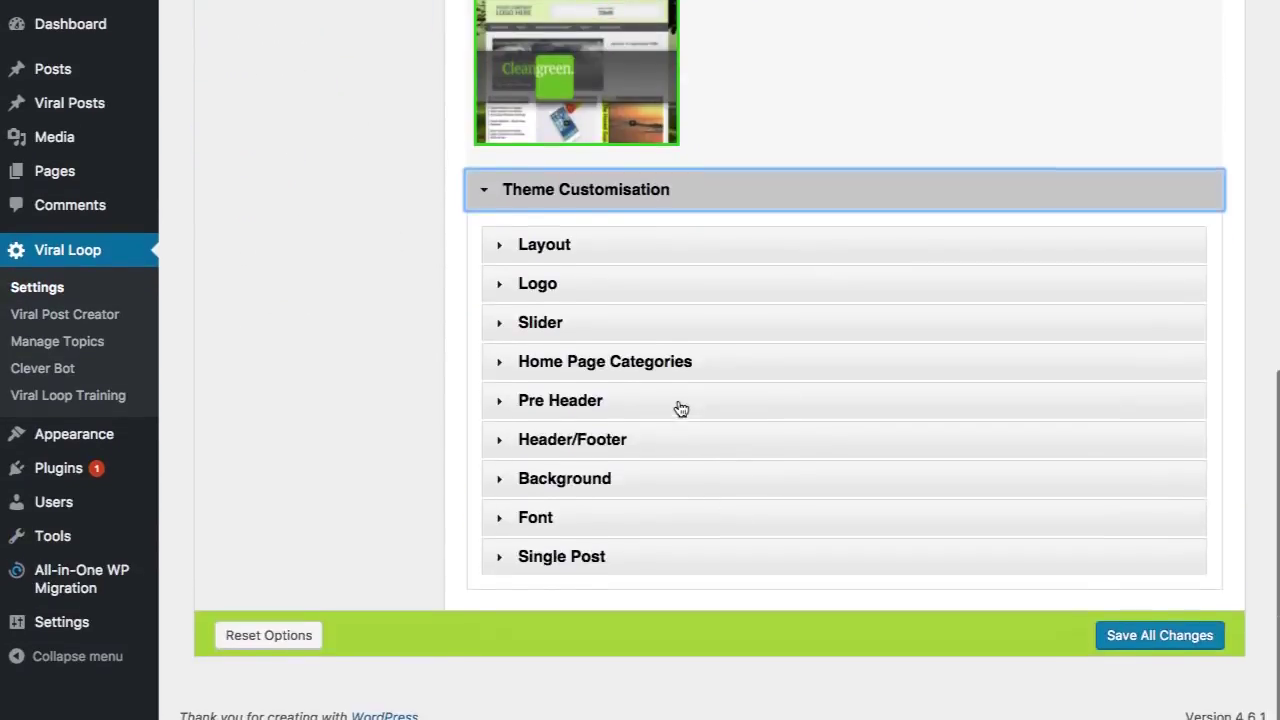
click(643, 366)
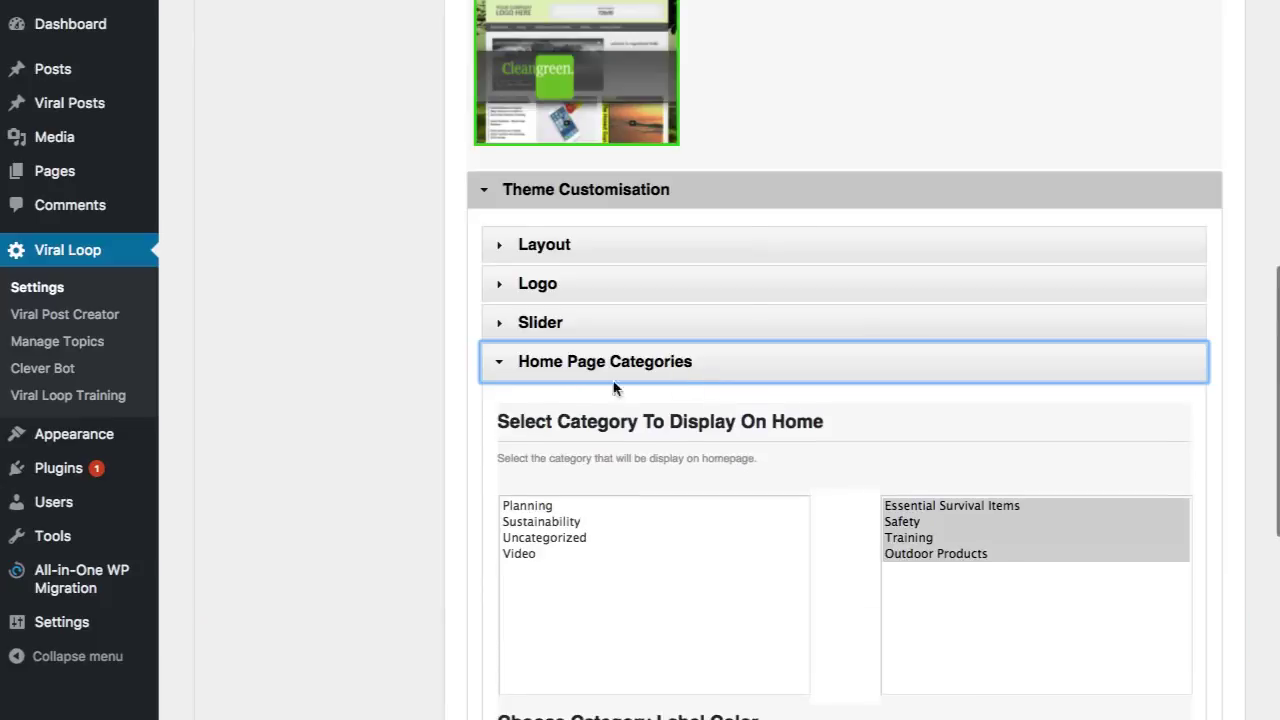
- Add the Video category to the categories displayed on the home page and save all changes
click(520, 556)
scroll(414, 537, down, 5)
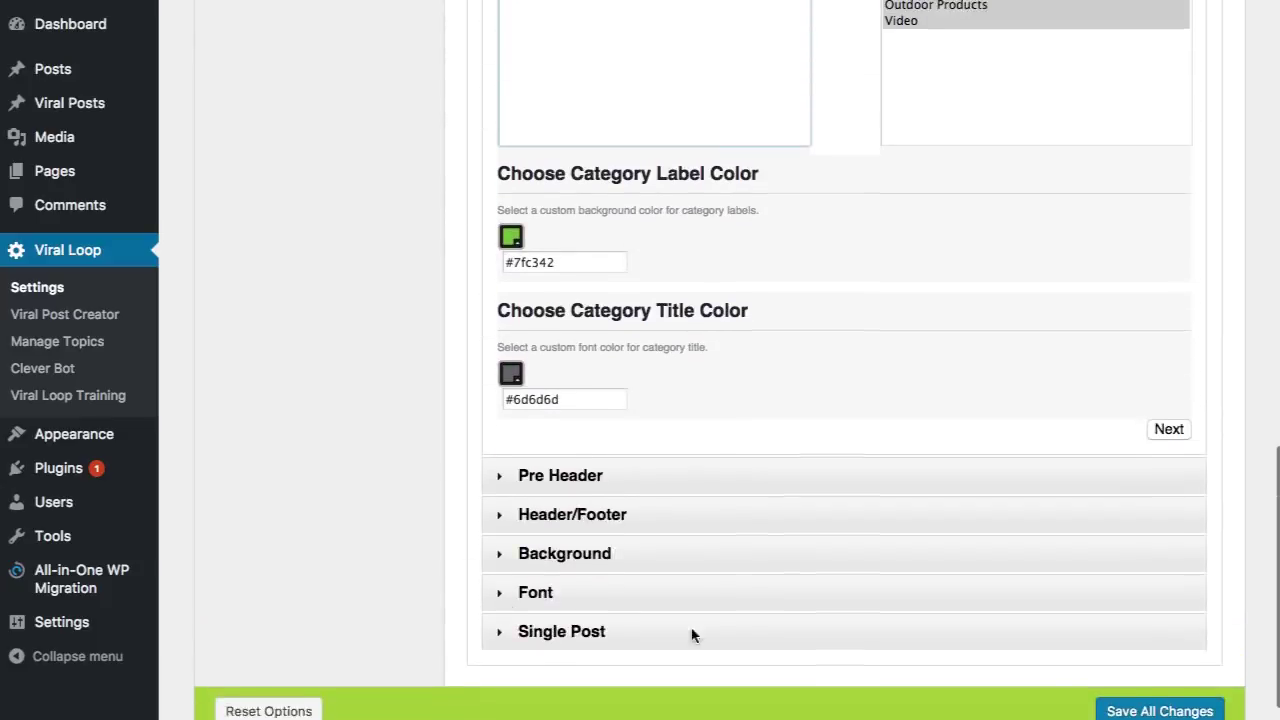
scroll(1123, 700, up, 1)
scroll(1150, 694, down, 2)
click(1155, 702)
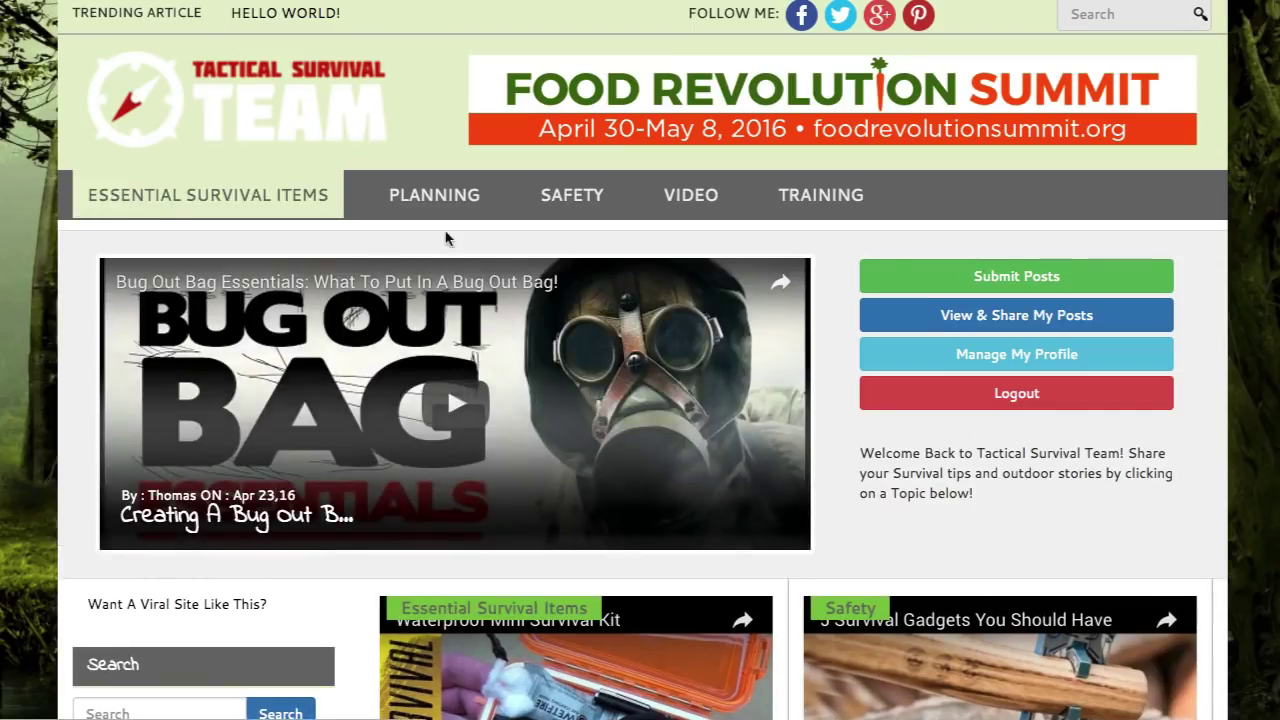
- Check the Video category section with the "Survival Tech Tips" viral post on the live home page
scroll(812, 240, down, 10)
scroll(812, 240, down, 10)
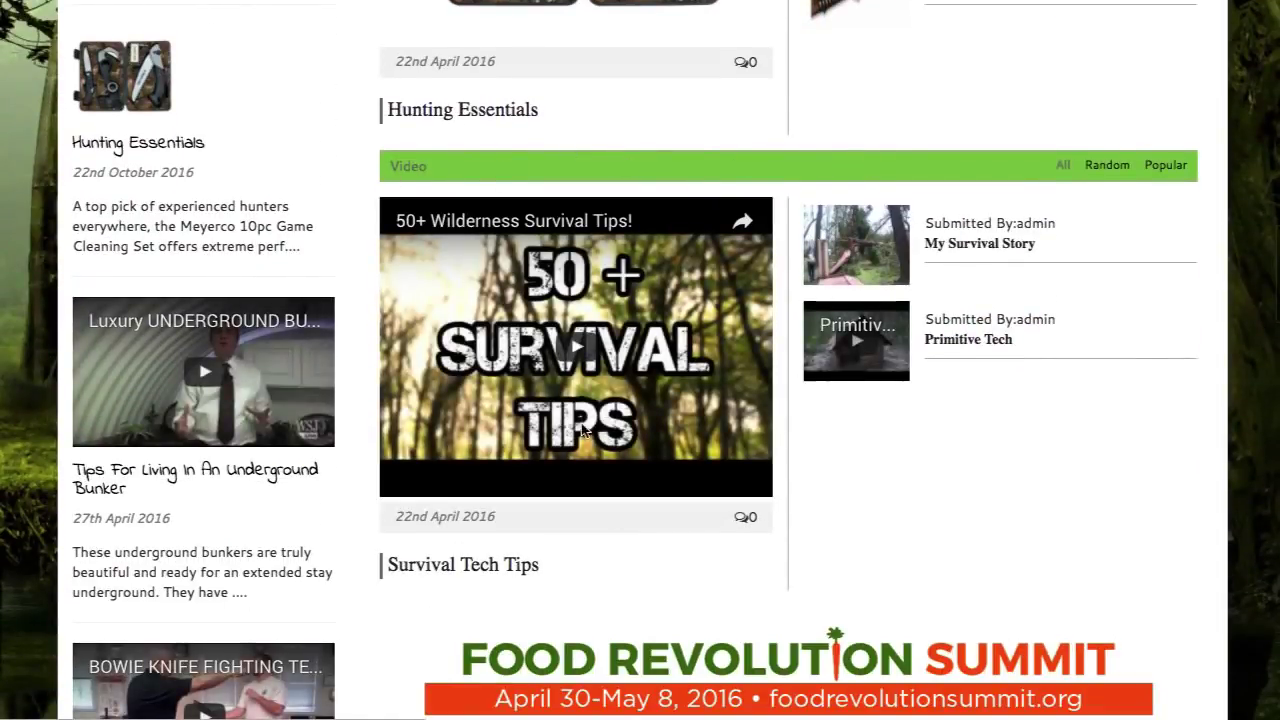
scroll(870, 490, up, 1)
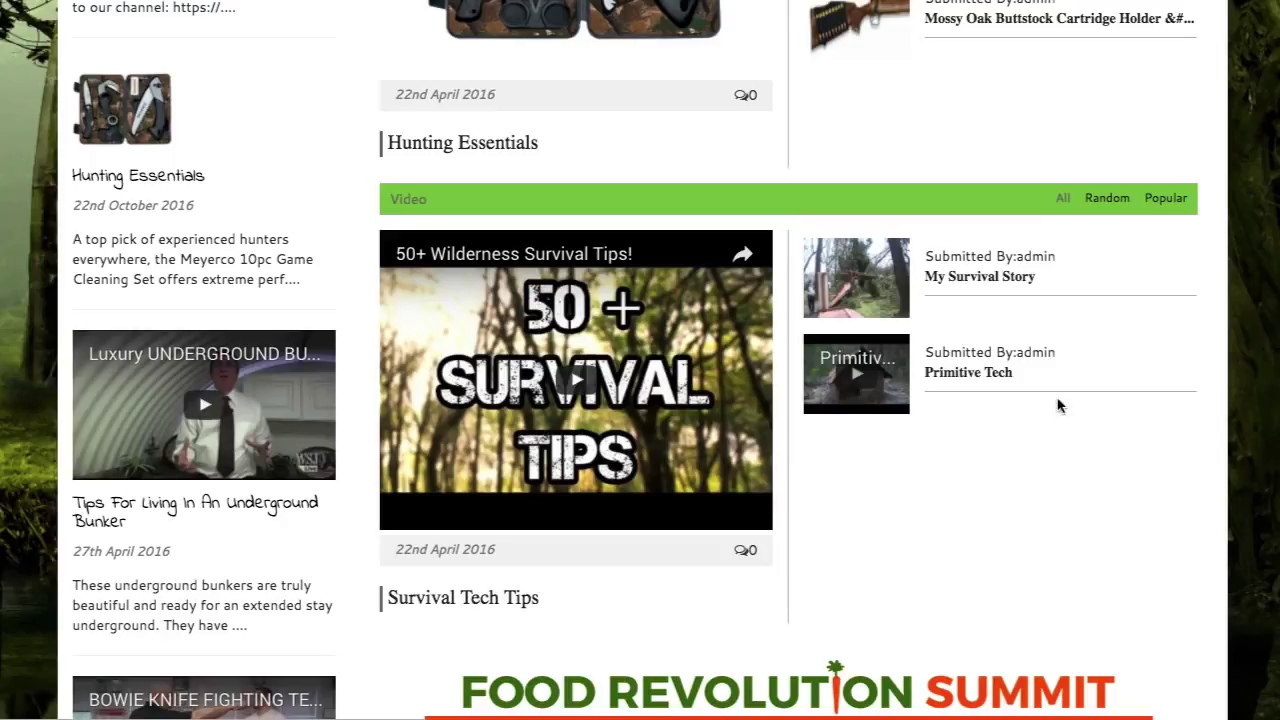
- Open the viral post through its "My Survival Story" item and look through its creator's profile page and posts
click(1036, 274)
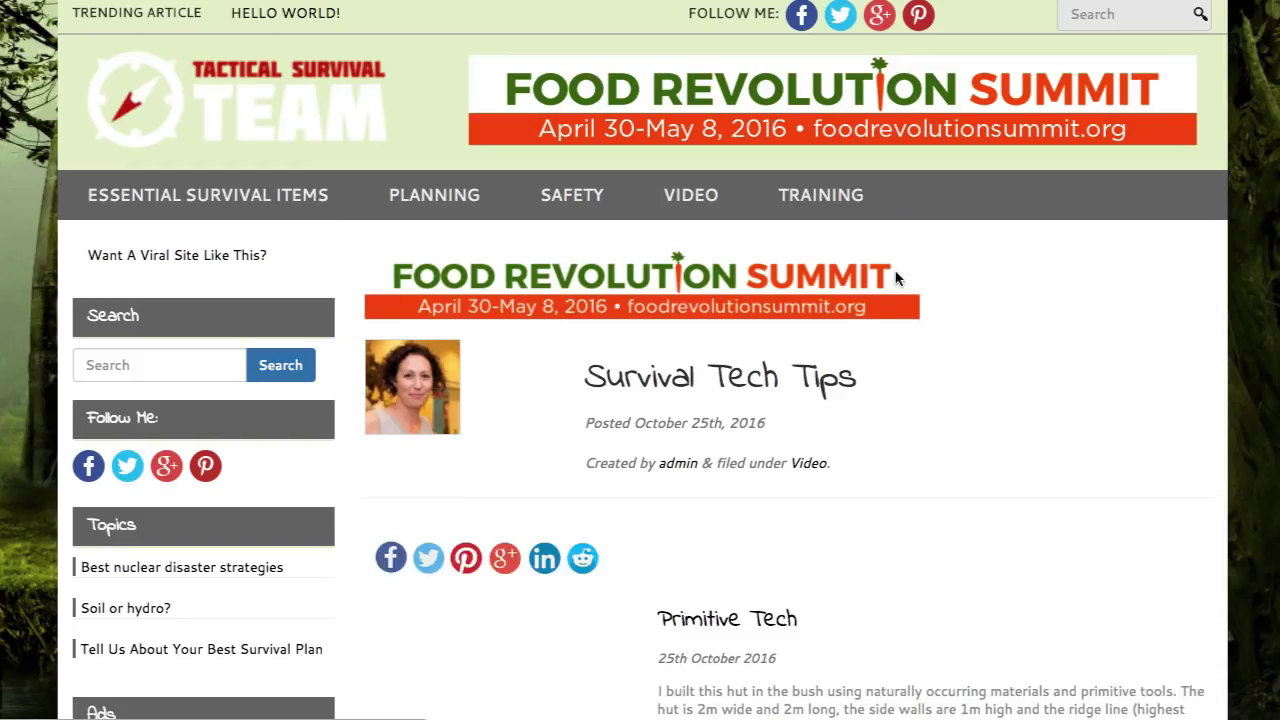
click(678, 466)
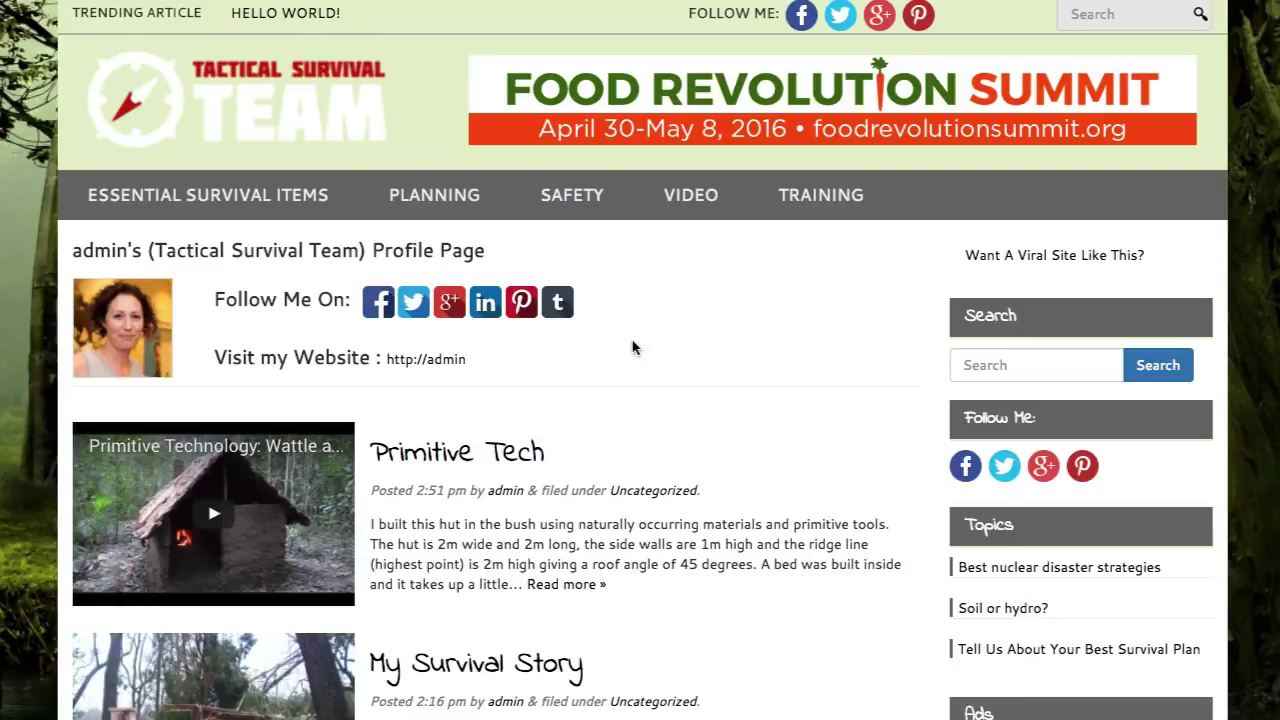
scroll(632, 347, down, 20)
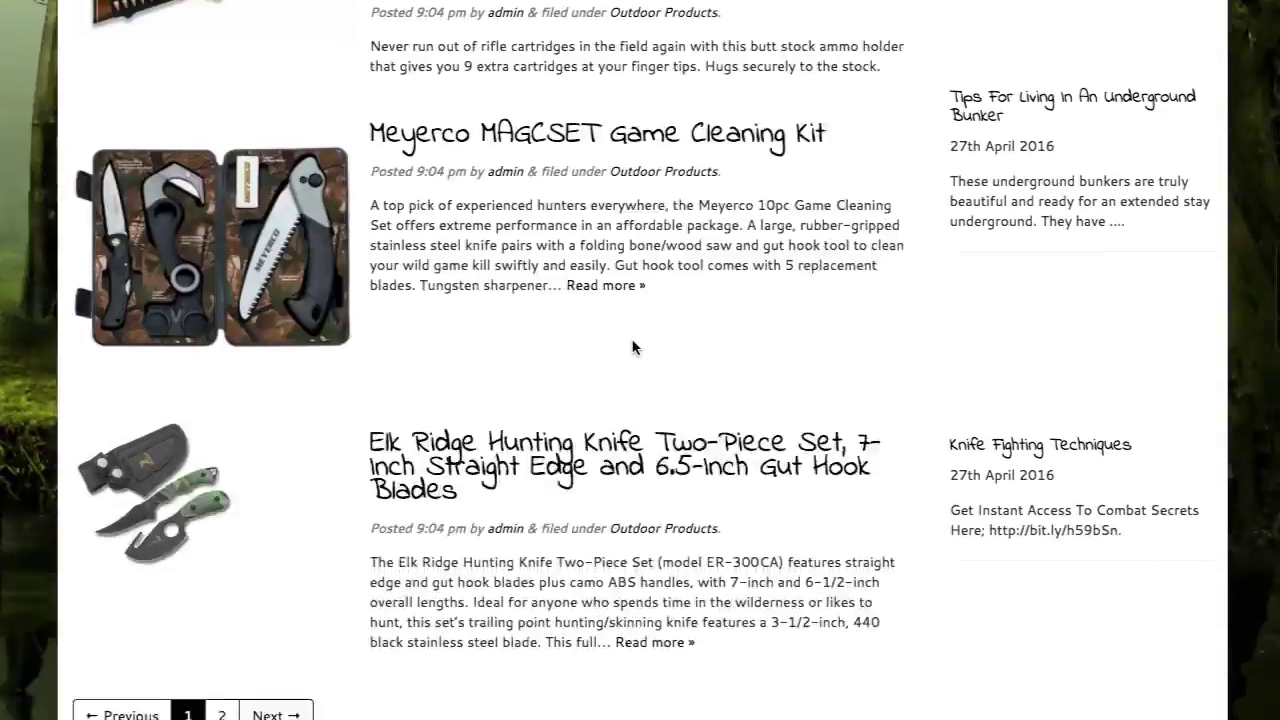
scroll(632, 347, up, 20)
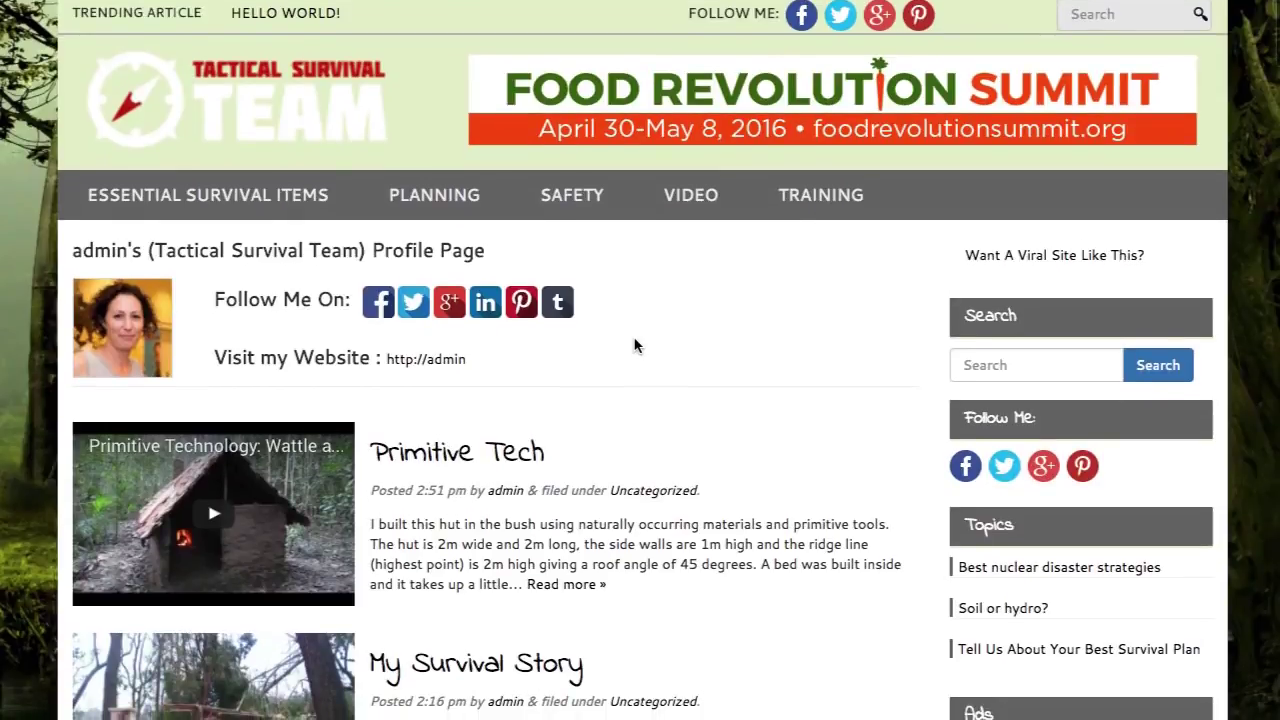